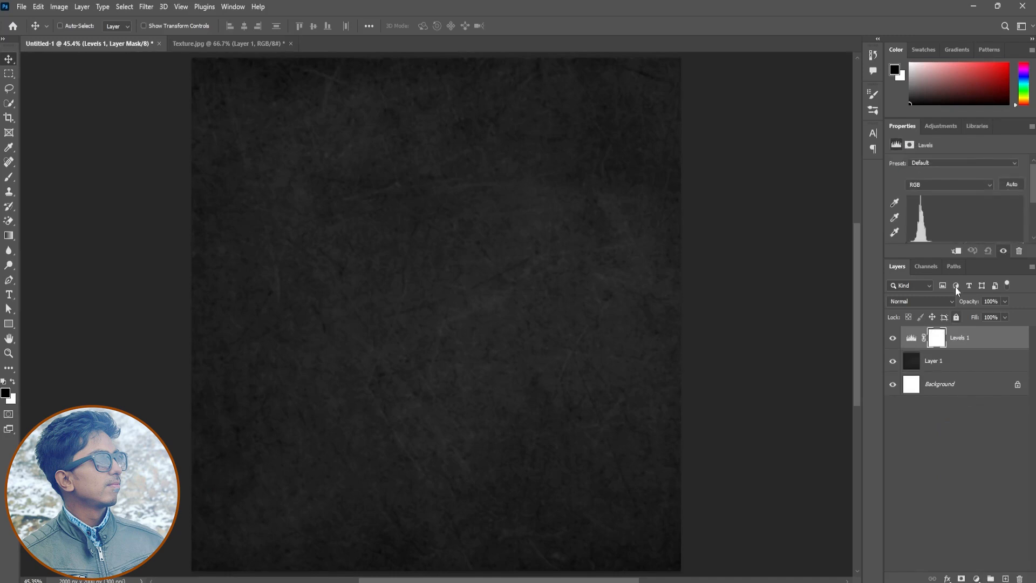
# Darken the image with the Levels 1 adjustment by setting the white output level to 197 and midtones to 0.83.
pyautogui.moveTo(987, 259); pyautogui.dragTo(986, 321)
pyautogui.moveTo(906, 279)
pyautogui.mouseDown()
pyautogui.moveTo(921, 282)
pyautogui.moveTo(906, 281)
pyautogui.mouseUp()
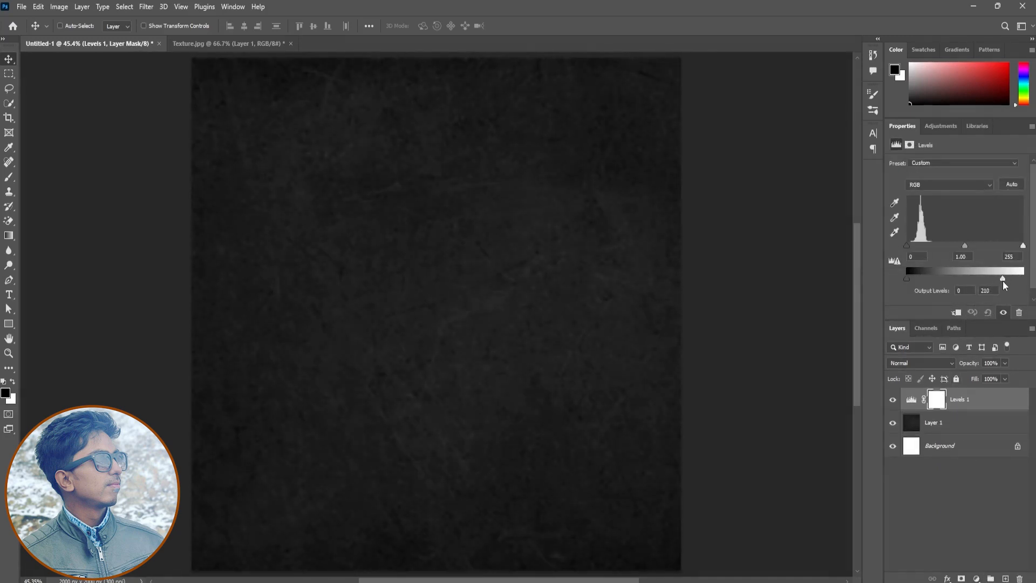
pyautogui.moveTo(964, 248); pyautogui.dragTo(972, 249)
pyautogui.click(890, 400)
pyautogui.click(890, 400)
# Clip the Levels 1 adjustment to Layer 1 with a clipping mask.
pyautogui.rightClick(967, 404)
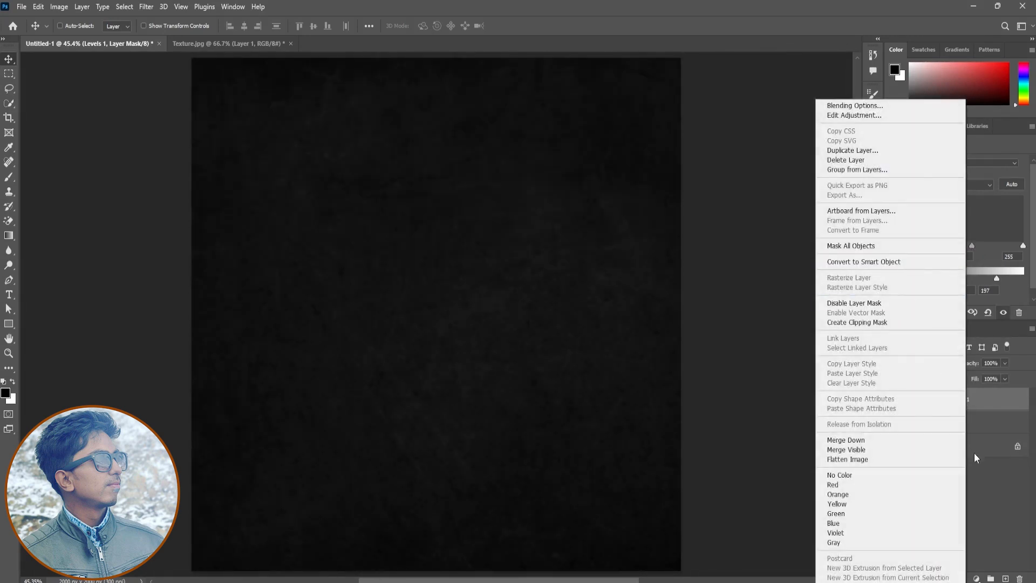
pyautogui.click(909, 318)
pyautogui.click(963, 461)
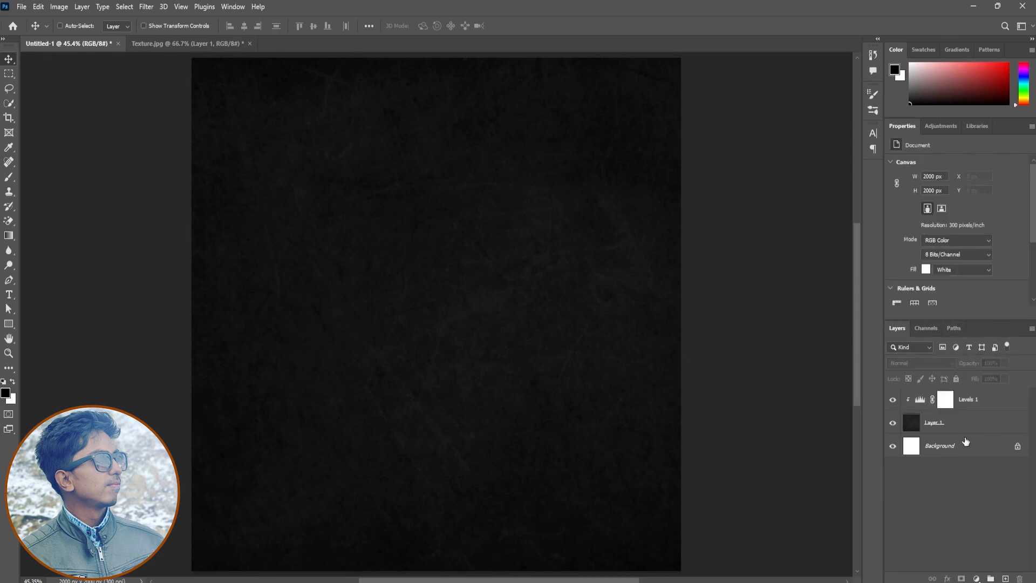
# Fill the Background layer with solid black.
pyautogui.click(973, 406)
pyautogui.press('b')
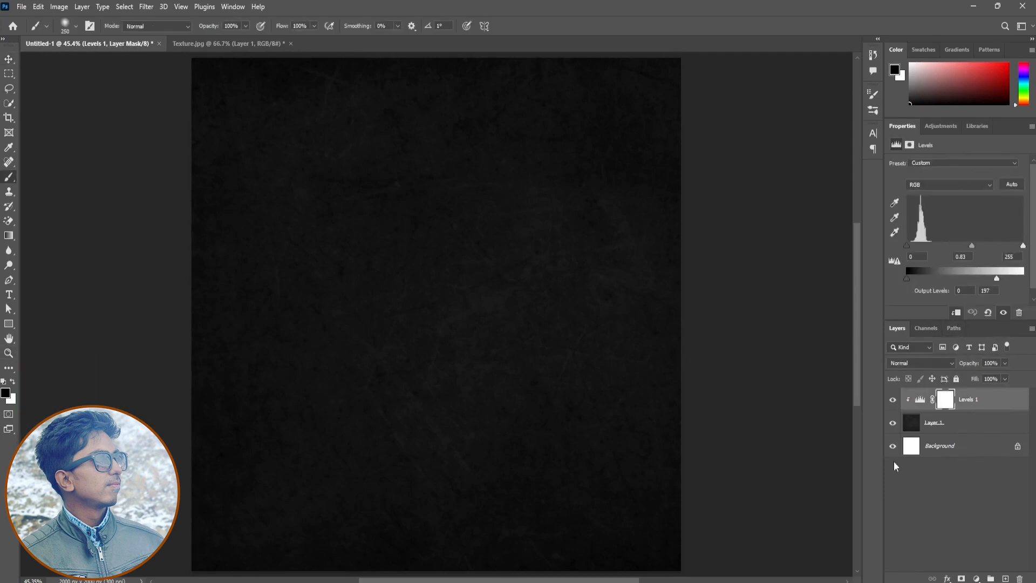
pyautogui.click(929, 453)
pyautogui.press('x')
pyautogui.hotkey('ctrl', 'BackSpace')
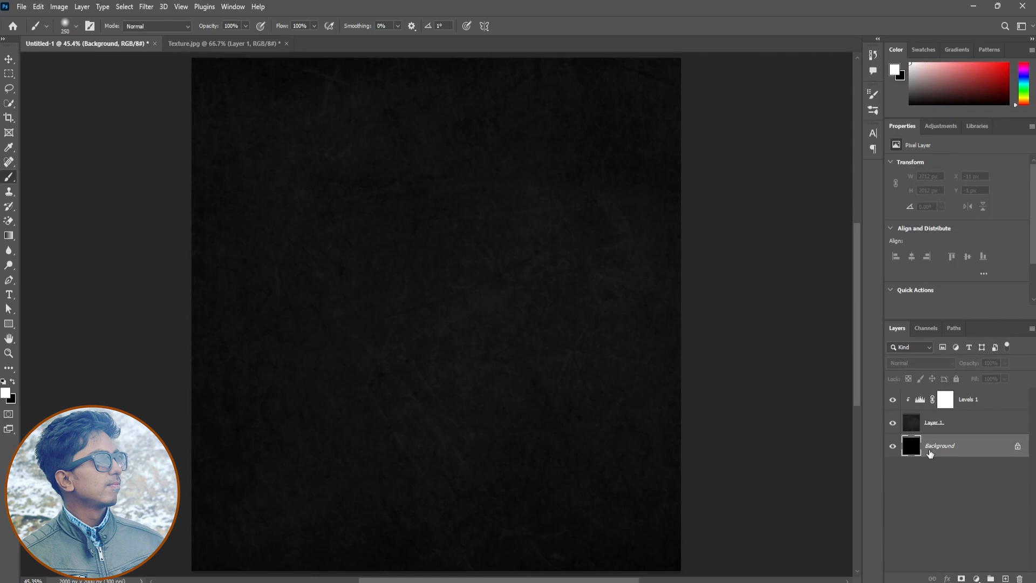
# Add a white layer mask to Layer 1 and close the Texture.jpg document.
pyautogui.click(942, 426)
pyautogui.click(961, 578)
pyautogui.click(272, 44)
pyautogui.click(289, 45)
pyautogui.click(512, 222)
pyautogui.press('x')
pyautogui.press('v')
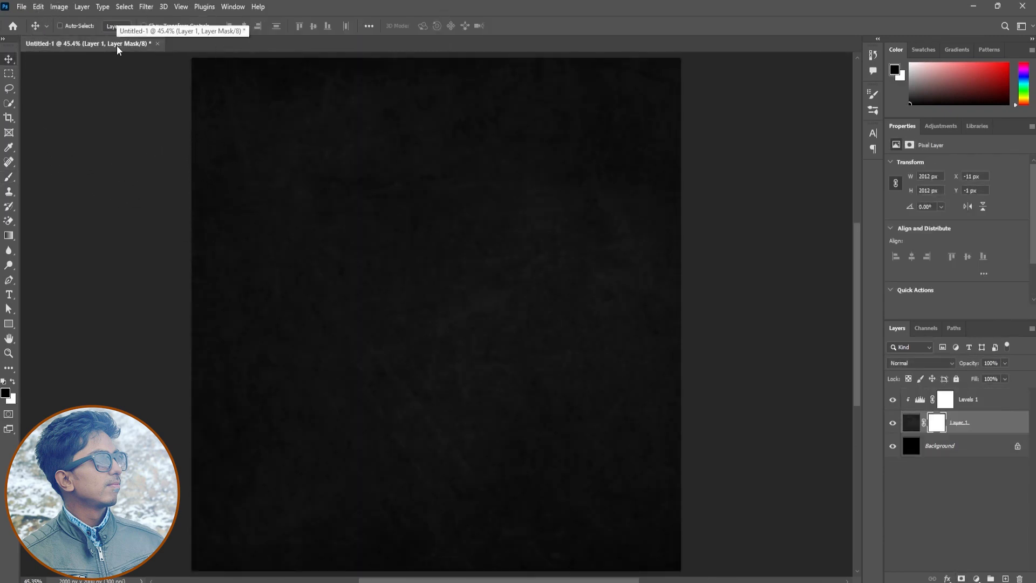
# Group Layer 1 with the Levels 1 adjustment and name the group BG.
pyautogui.click(963, 485)
pyautogui.keyDown('ctrl'); pyautogui.click(982, 402); pyautogui.keyUp('ctrl')
pyautogui.keyDown('ctrl'); pyautogui.click(977, 426); pyautogui.keyUp('ctrl')
pyautogui.hotkey('ctrl', 'g')
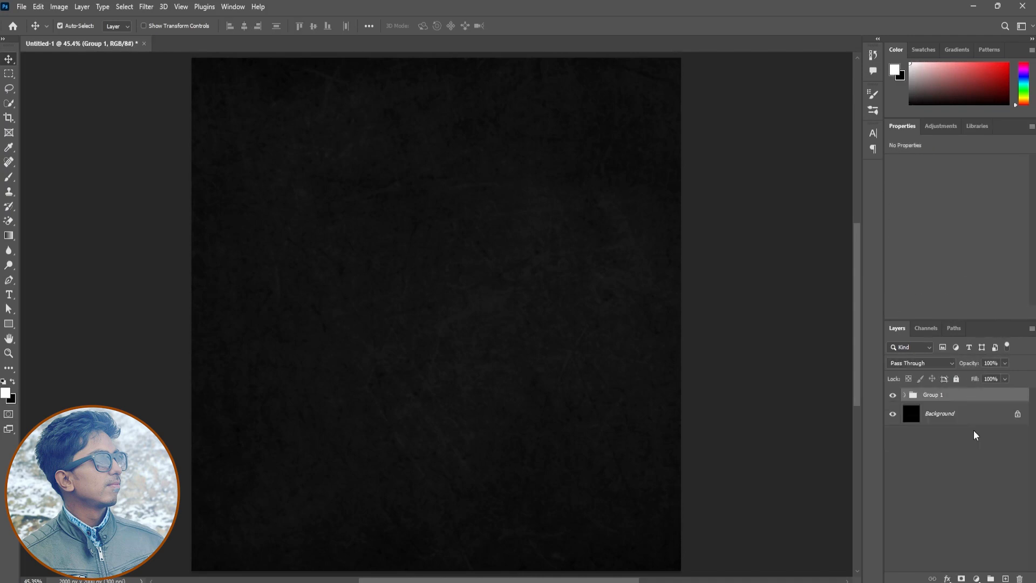
pyautogui.doubleClick(926, 394)
pyautogui.write('BG')
pyautogui.press('Return')
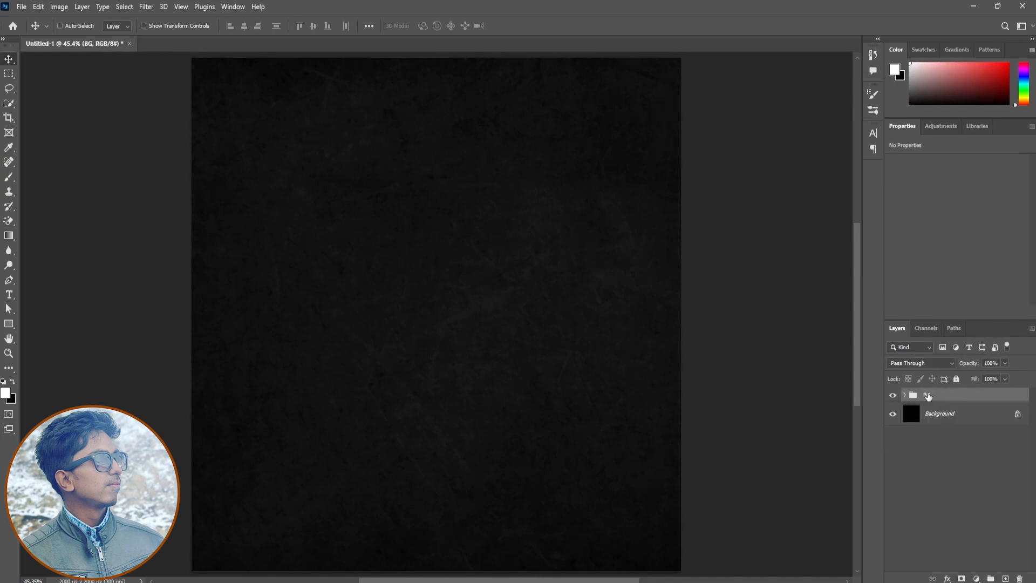
# Open Nike-Shoes-Air-Max.png and bring the shoe into the poster document above the BG group.
pyautogui.click(943, 426)
pyautogui.click(940, 399)
pyautogui.click(22, 6)
pyautogui.click(32, 40)
pyautogui.doubleClick(576, 216)
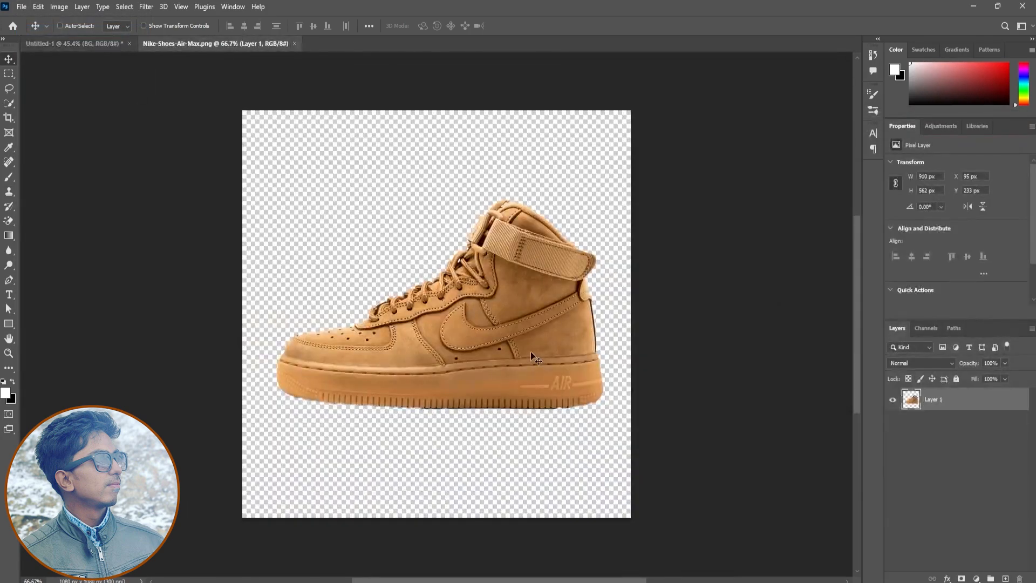
pyautogui.moveTo(530, 351); pyautogui.dragTo(403, 285)
# Enlarge the shoe to about two-thirds of the canvas width and tilt it counterclockwise so the toe points down.
pyautogui.hotkey('ctrl', 't')
pyautogui.moveTo(551, 387); pyautogui.dragTo(577, 405)
pyautogui.moveTo(555, 452); pyautogui.dragTo(578, 451)
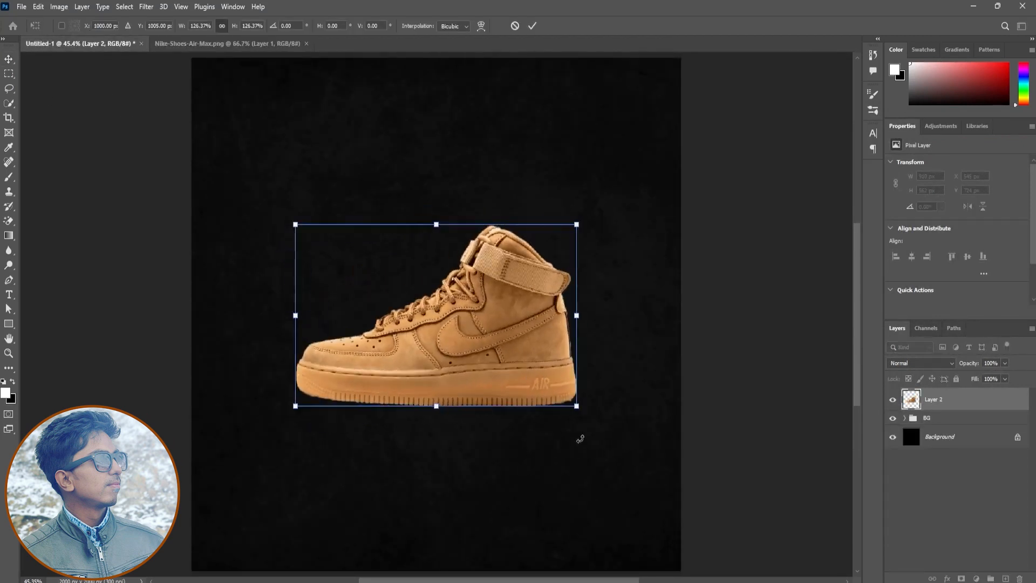
pyautogui.moveTo(576, 406); pyautogui.dragTo(591, 416)
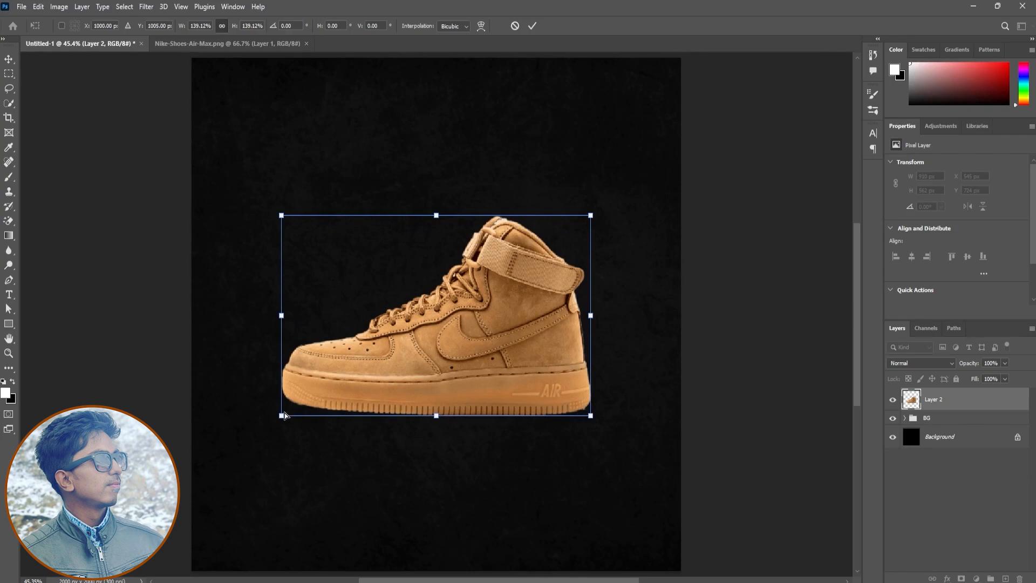
pyautogui.moveTo(647, 248); pyautogui.dragTo(602, 195)
pyautogui.moveTo(583, 340); pyautogui.dragTo(614, 350)
pyautogui.press('Return')
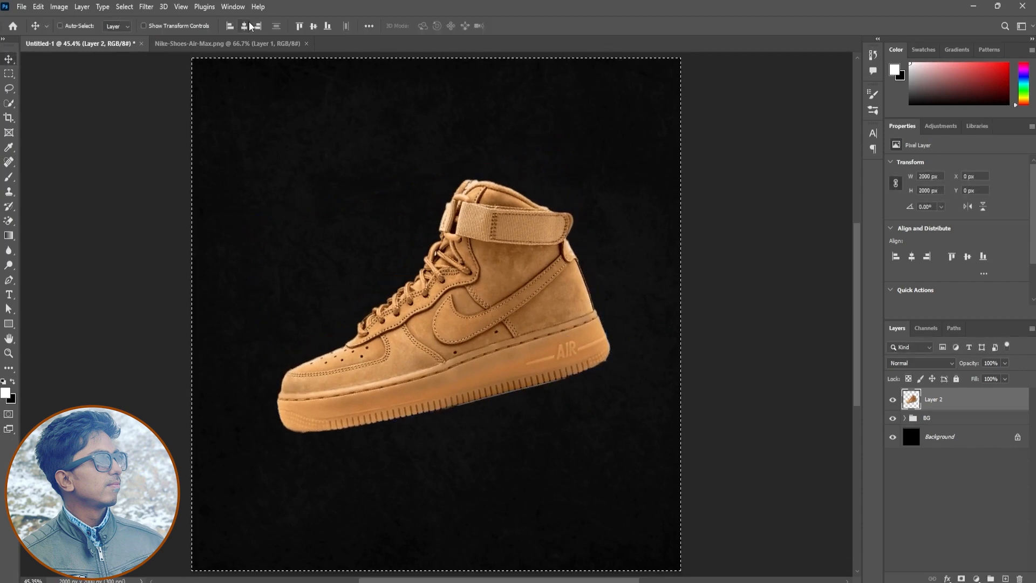
# Center the shoe horizontally and vertically on the canvas, and rotate it slightly clockwise to soften the tilt.
pyautogui.hotkey('ctrl', 'a')
pyautogui.click(244, 25)
pyautogui.click(313, 26)
pyautogui.hotkey('ctrl', 'd')
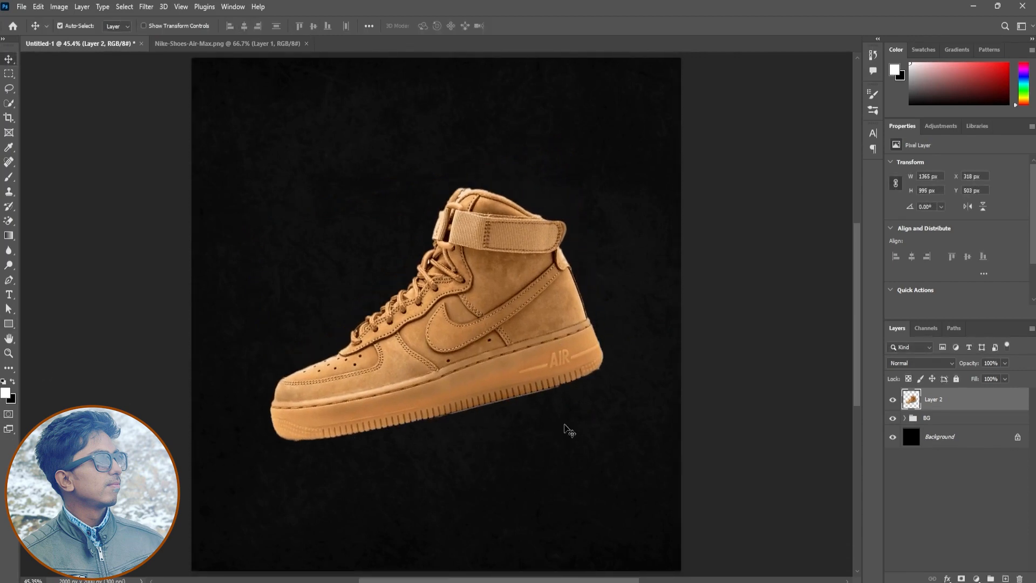
pyautogui.hotkey('ctrl', 't')
pyautogui.moveTo(657, 208); pyautogui.dragTo(656, 227)
pyautogui.press('Return')
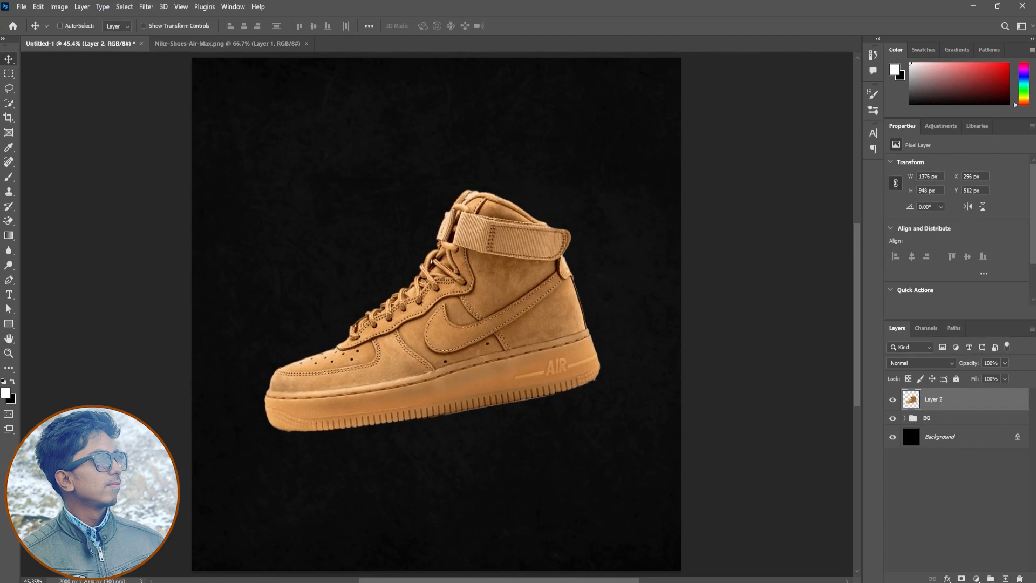
# Add a soft, wide black Multiply drop shadow at 74% opacity to the shoe layer, and shift the shoe slightly lower.
pyautogui.click(947, 578)
pyautogui.click(955, 573)
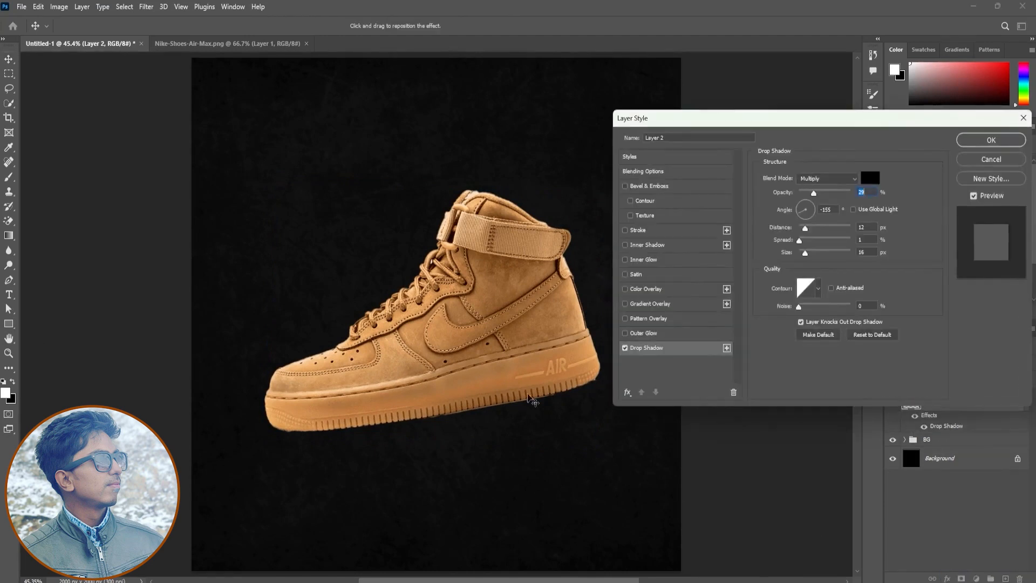
pyautogui.moveTo(513, 339); pyautogui.dragTo(499, 335)
pyautogui.moveTo(813, 192); pyautogui.dragTo(837, 193)
pyautogui.moveTo(474, 312); pyautogui.dragTo(480, 316)
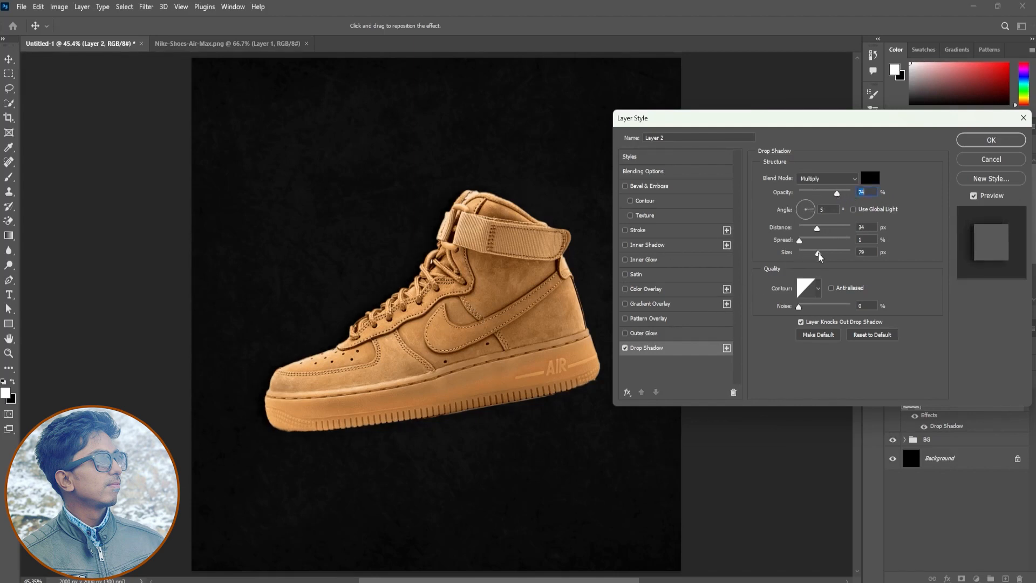
pyautogui.moveTo(400, 370); pyautogui.dragTo(414, 371)
pyautogui.click(811, 231)
pyautogui.click(991, 140)
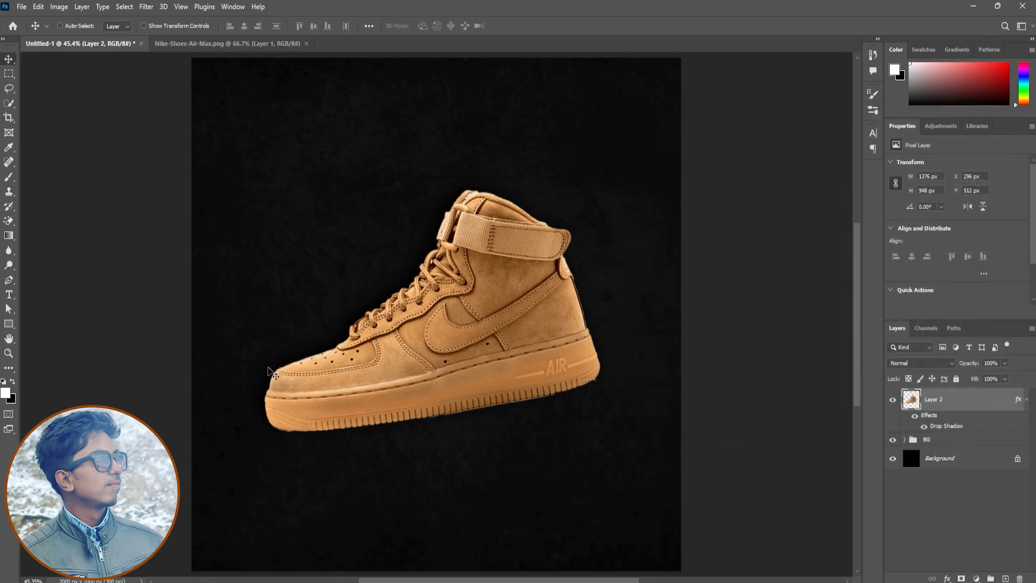
pyautogui.moveTo(452, 350); pyautogui.dragTo(489, 331)
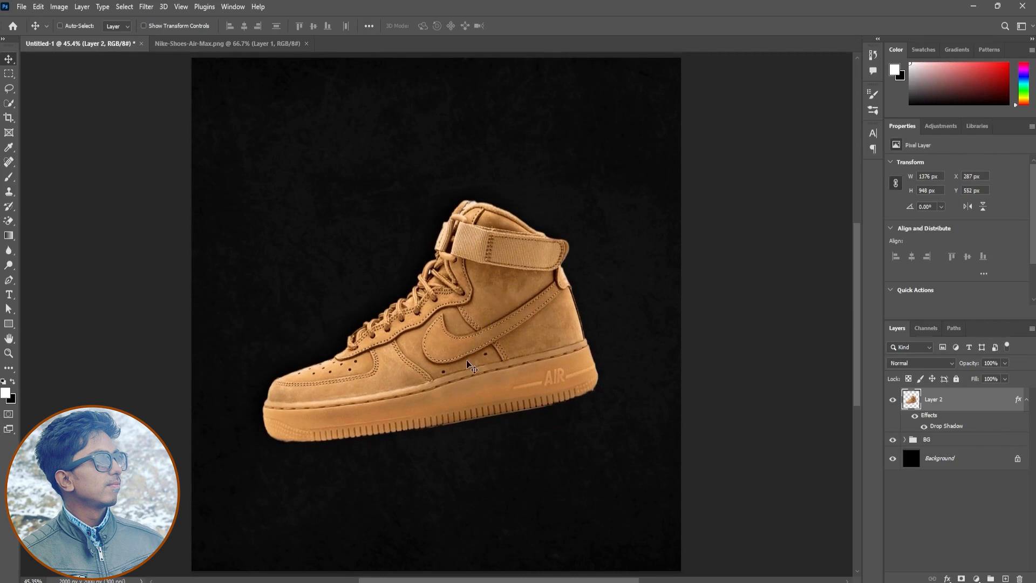
# Add a NIKE text line in Kenyan Coffee Bold above the shoe's toe area.
pyautogui.click(8, 295)
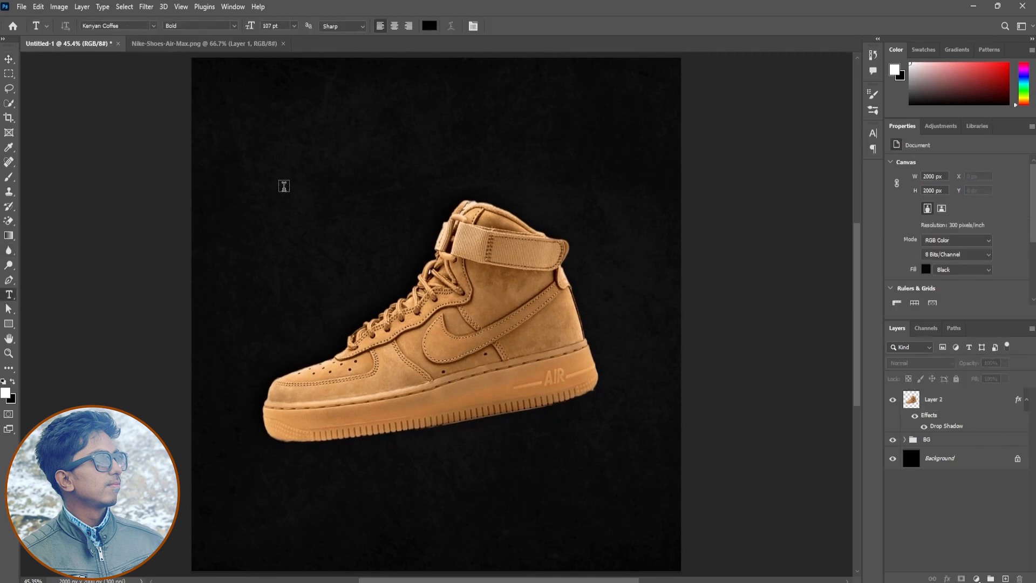
pyautogui.click(282, 189)
pyautogui.write('S')
pyautogui.press('BackSpace')
pyautogui.write('NIKE')
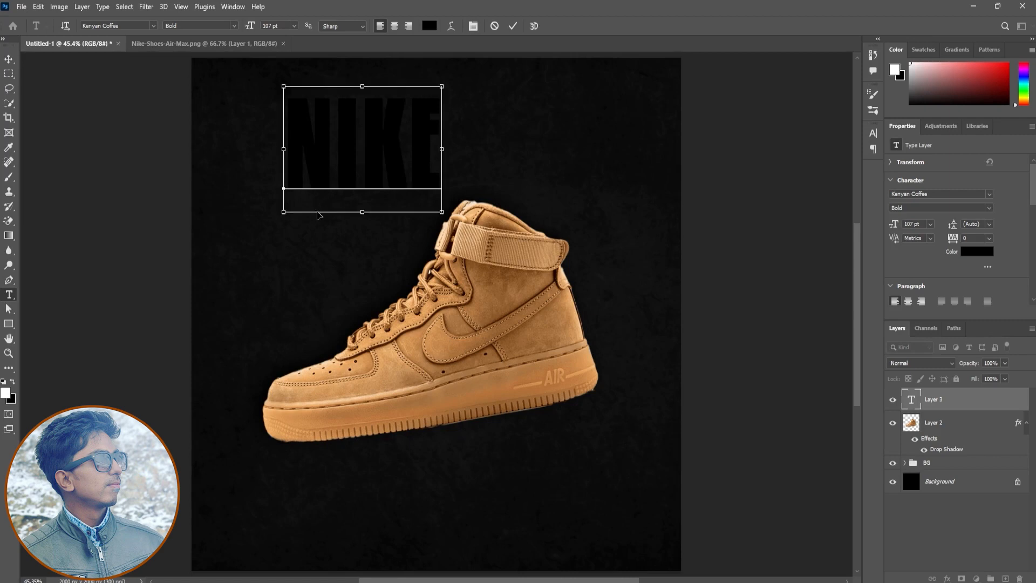
# Set the NIKE text's font size to 114 pt and its tracking to 20.
pyautogui.hotkey('ctrl', 'a')
pyautogui.moveTo(248, 27); pyautogui.dragTo(252, 27)
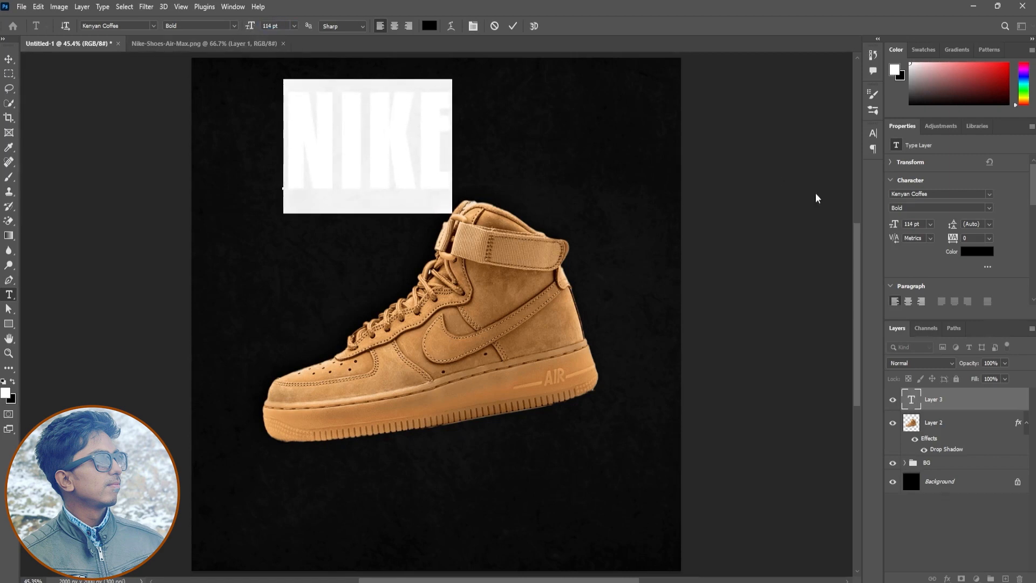
pyautogui.click(873, 133)
pyautogui.moveTo(815, 173)
pyautogui.mouseDown()
pyautogui.moveTo(828, 173)
pyautogui.moveTo(817, 174)
pyautogui.mouseUp()
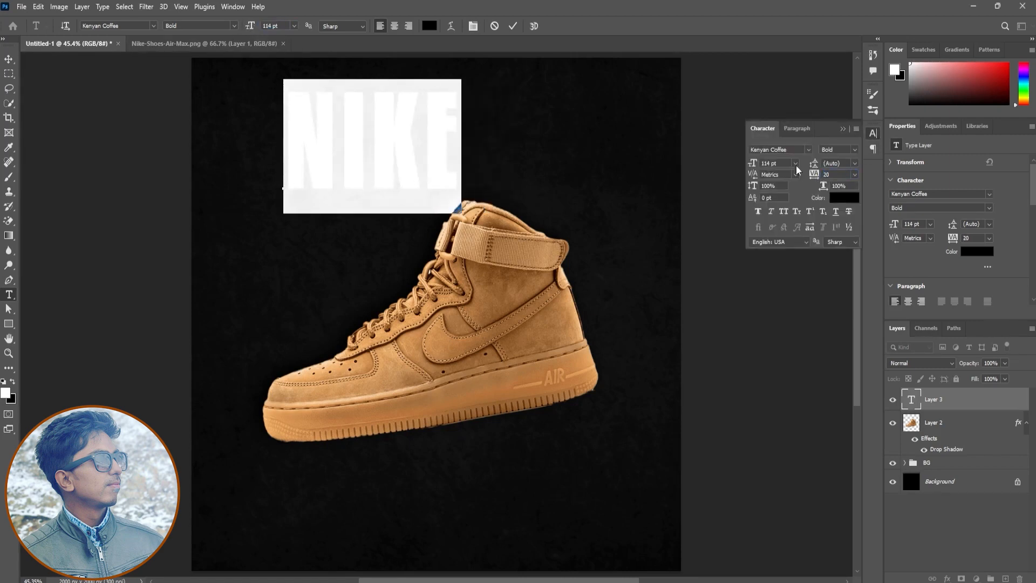
pyautogui.click(512, 26)
# Move the NIKE text lower and scale it up across the shoe to about 214 pt.
pyautogui.moveTo(513, 185); pyautogui.dragTo(501, 236)
pyautogui.hotkey('ctrl', 't')
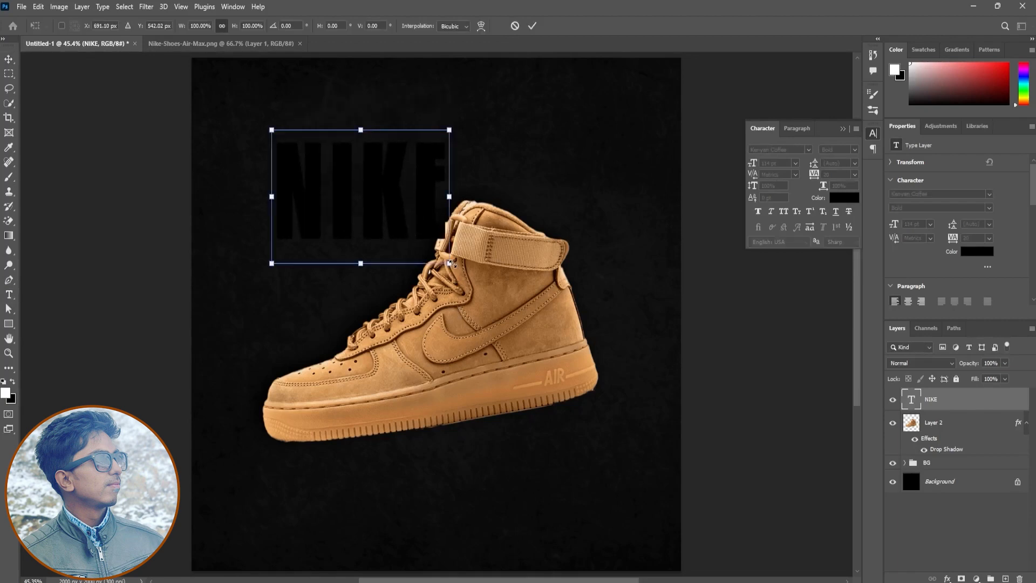
pyautogui.moveTo(449, 263); pyautogui.dragTo(603, 388)
pyautogui.press('Return')
# Recolor the NIKE text to a saturated dark orange based on a tone sampled from the shoe.
pyautogui.click(845, 197)
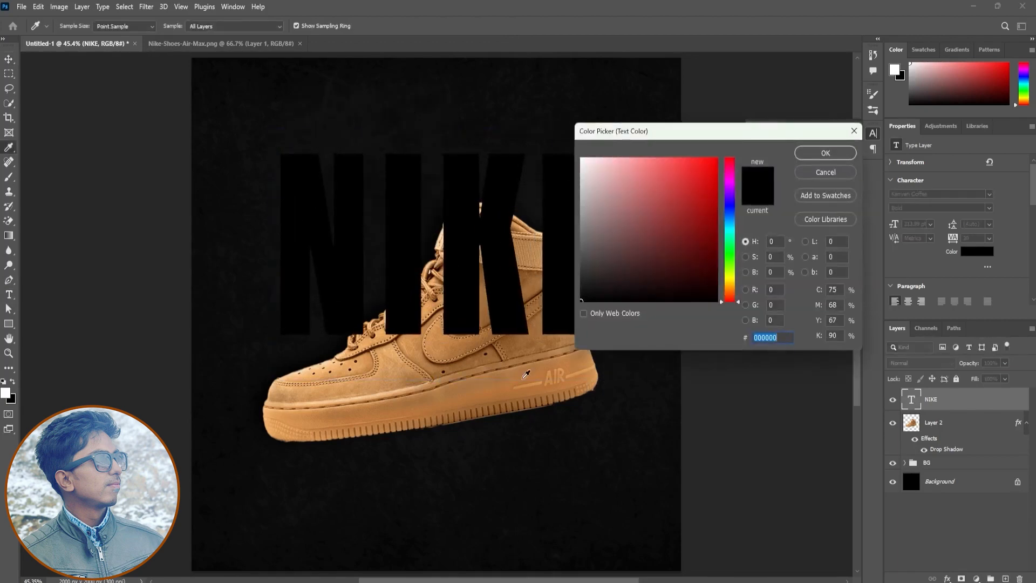
pyautogui.click(508, 348)
pyautogui.moveTo(654, 240); pyautogui.dragTo(710, 201)
pyautogui.click(825, 153)
# Place the NIKE text layer beneath the shoe layer, raise the text slightly and center it horizontally on the canvas.
pyautogui.press('v')
pyautogui.moveTo(917, 399); pyautogui.dragTo(903, 455)
pyautogui.moveTo(593, 308)
pyautogui.mouseDown()
pyautogui.moveTo(606, 307)
pyautogui.moveTo(608, 326)
pyautogui.moveTo(593, 279)
pyautogui.moveTo(582, 294)
pyautogui.mouseUp()
pyautogui.hotkey('ctrl', 'a')
pyautogui.click(245, 26)
pyautogui.hotkey('ctrl', 'd')
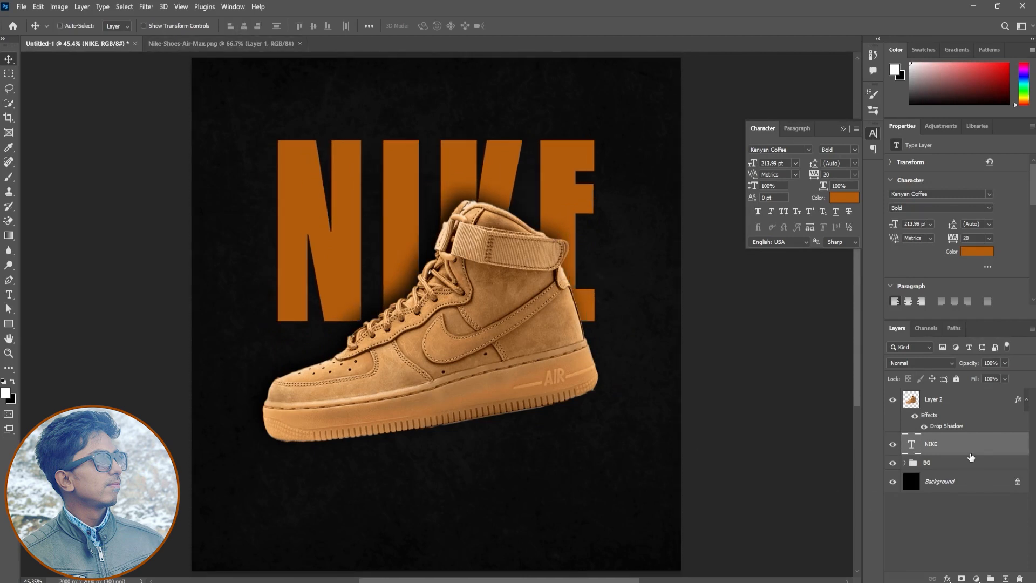
# Duplicate the NIKE text directly below the original and change the copy's wording to SHOE.
pyautogui.hotkey('ctrl', 'j')
pyautogui.moveTo(534, 267); pyautogui.dragTo(536, 459)
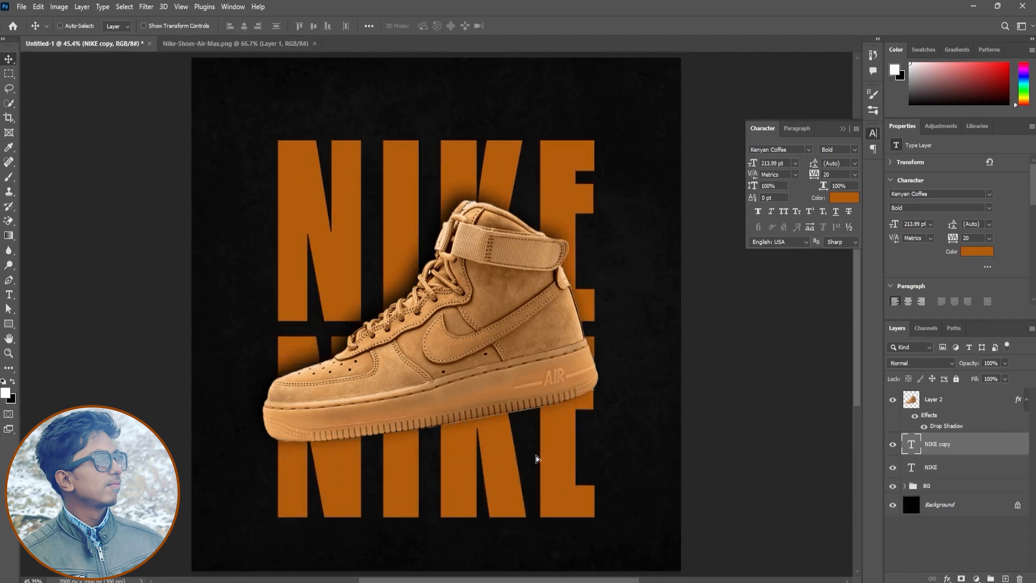
pyautogui.doubleClick(911, 445)
pyautogui.write('SH')
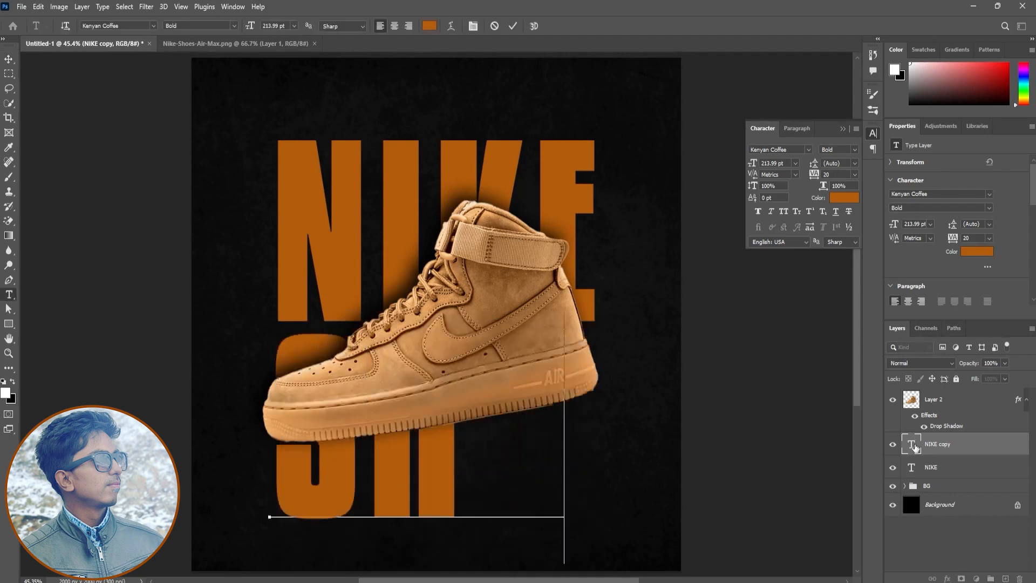
pyautogui.write('OE')
pyautogui.hotkey('ctrl', 'Return')
# Scale the SHOE text down to about 91% so its width matches the NIKE text.
pyautogui.hotkey('ctrl', 't')
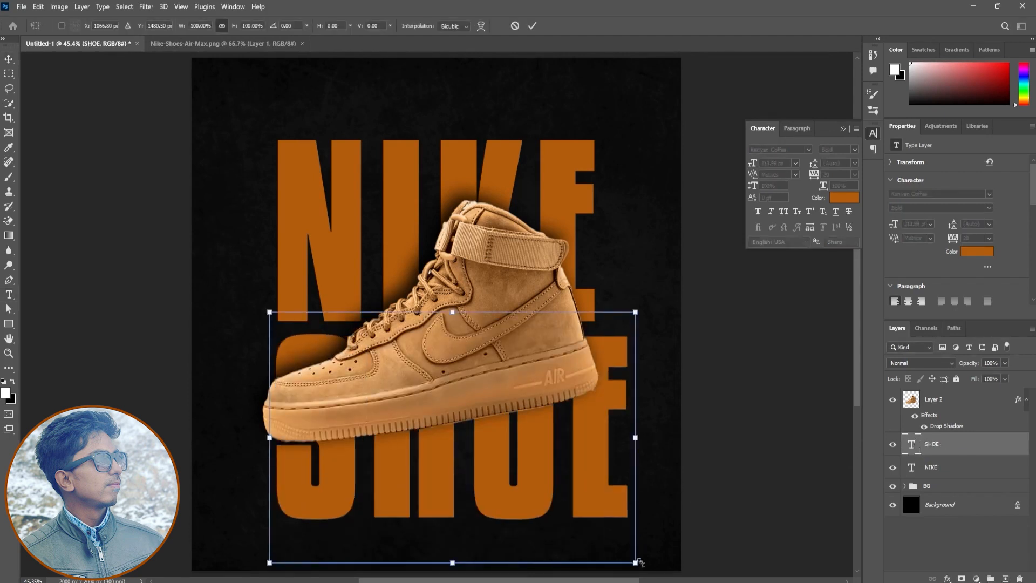
pyautogui.moveTo(636, 566); pyautogui.dragTo(598, 557)
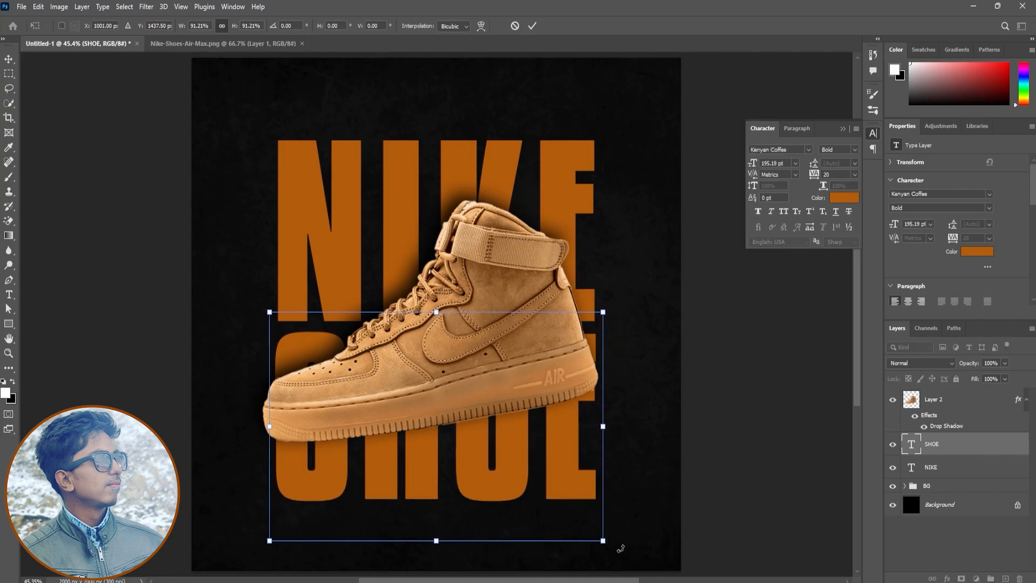
pyautogui.press('Return')
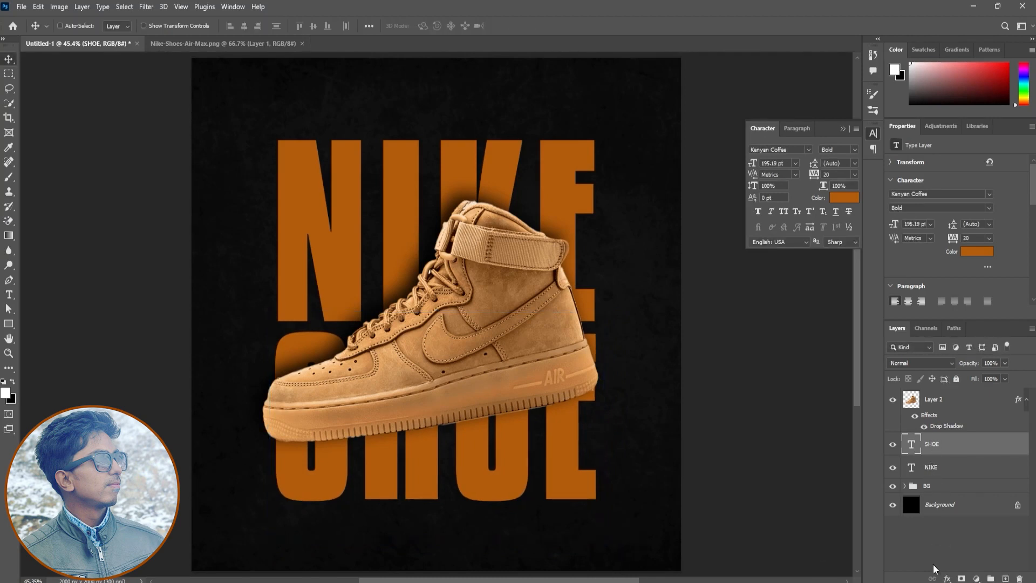
# Add a thin outside stroke to the SHOE text in the orange sampled from the NIKE lettering.
pyautogui.click(947, 578)
pyautogui.click(961, 498)
pyautogui.click(785, 258)
pyautogui.click(312, 227)
pyautogui.click(815, 146)
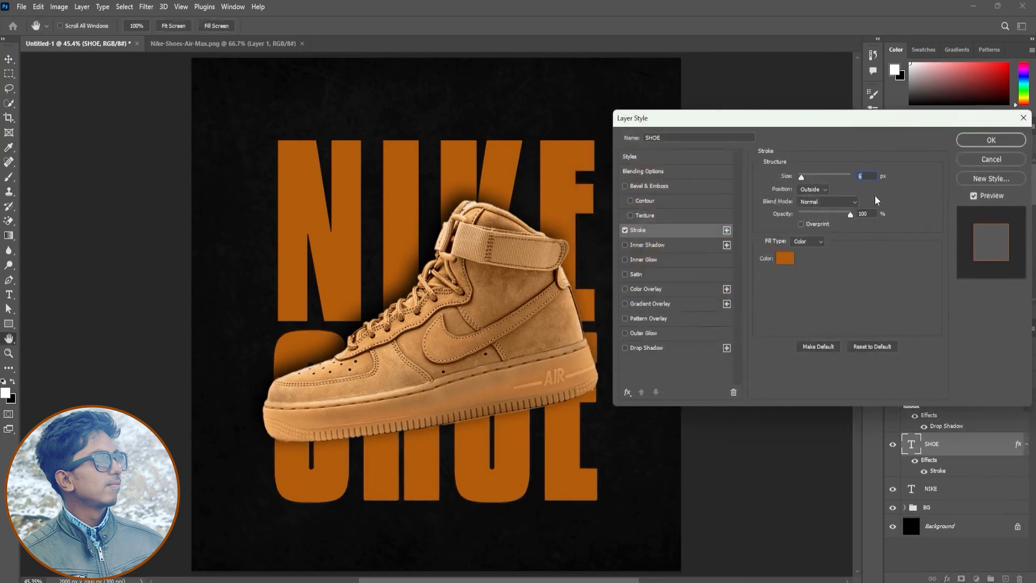
pyautogui.press('Return')
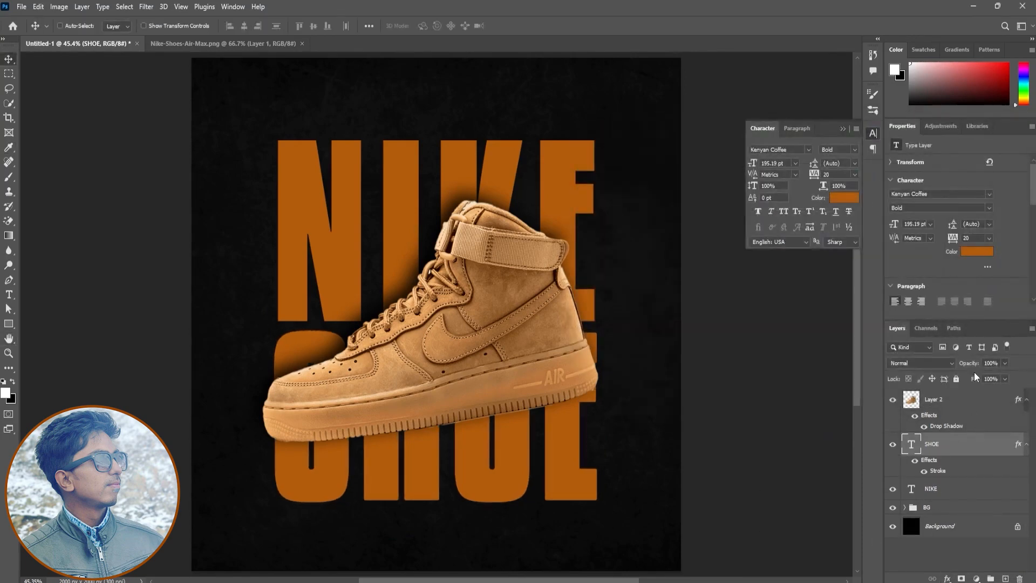
# Set the SHOE text layer's fill to 0% to leave only the outline, and nudge it down below NIKE.
pyautogui.press('Return')
pyautogui.click(893, 447)
pyautogui.click(893, 450)
pyautogui.hotkey('shift', 'Down')
pyautogui.hotkey('shift', 'Down')
pyautogui.hotkey('shift', 'Down')
pyautogui.hotkey('shift', 'Down')
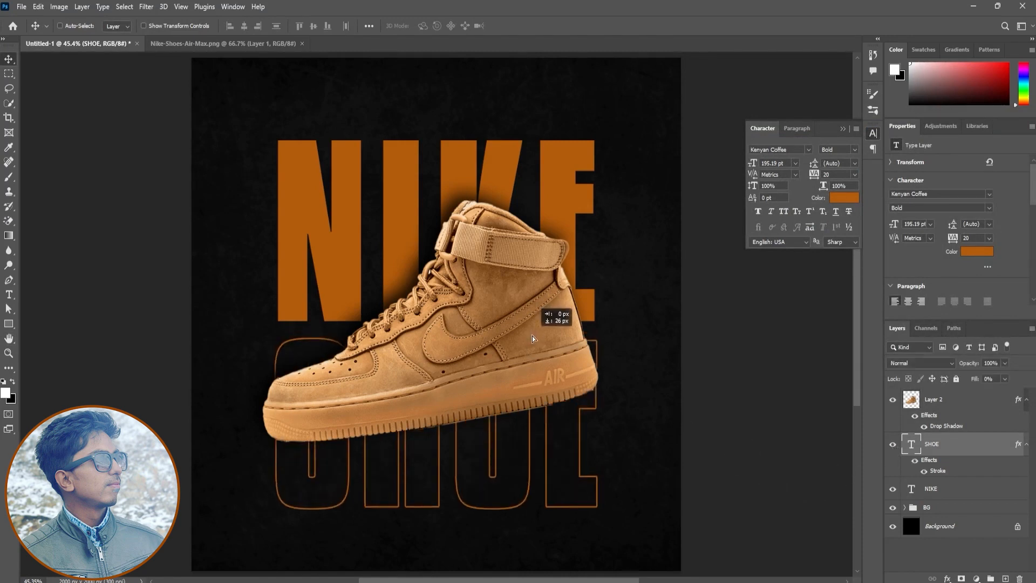
# Scale the shoe down slightly, rotate it a bit further counterclockwise and recenter it over the lettering.
pyautogui.keyDown('ctrl'); pyautogui.click(548, 344); pyautogui.keyUp('ctrl')
pyautogui.hotkey('ctrl', 't')
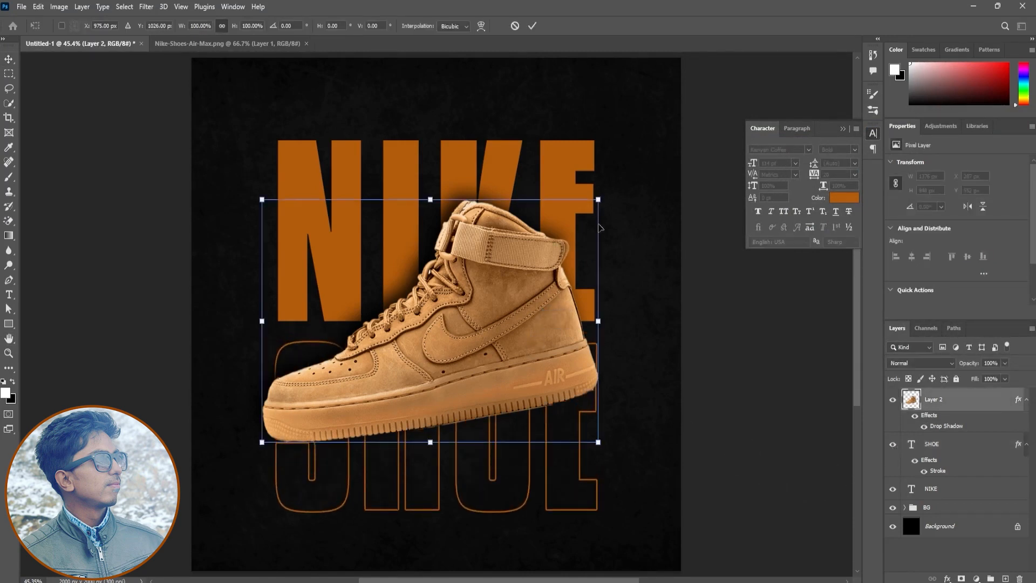
pyautogui.moveTo(598, 199); pyautogui.dragTo(591, 209)
pyautogui.moveTo(642, 231); pyautogui.dragTo(639, 207)
pyautogui.moveTo(542, 341); pyautogui.dragTo(536, 329)
pyautogui.click(532, 25)
# Center the shoe, SHOE and NIKE layers horizontally on the canvas.
pyautogui.keyDown('ctrl'); pyautogui.click(976, 457); pyautogui.keyUp('ctrl')
pyautogui.keyDown('ctrl'); pyautogui.click(974, 488); pyautogui.keyUp('ctrl')
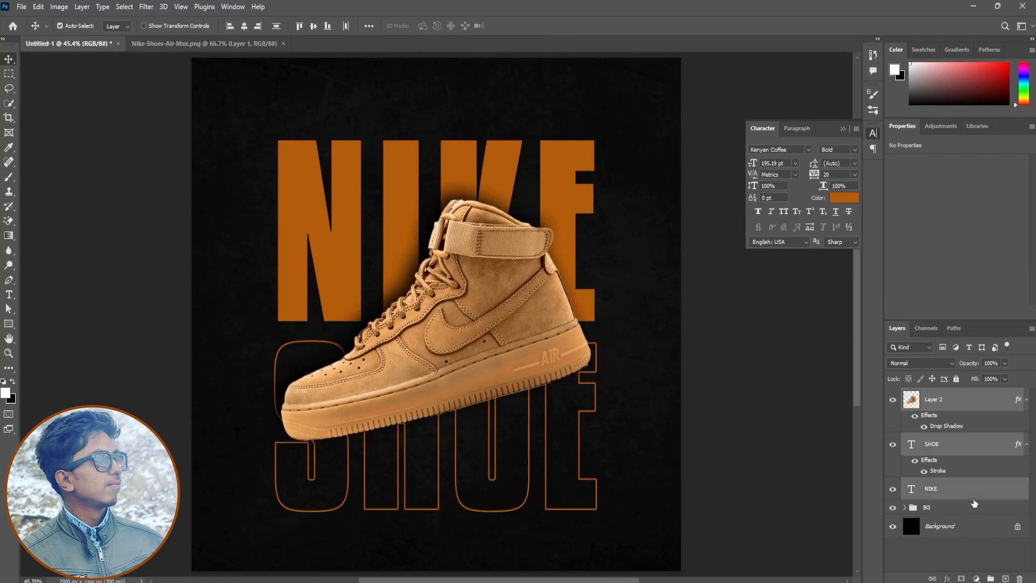
pyautogui.keyDown('ctrl'); pyautogui.click(971, 527); pyautogui.keyUp('ctrl')
pyautogui.hotkey('ctrl', 'a')
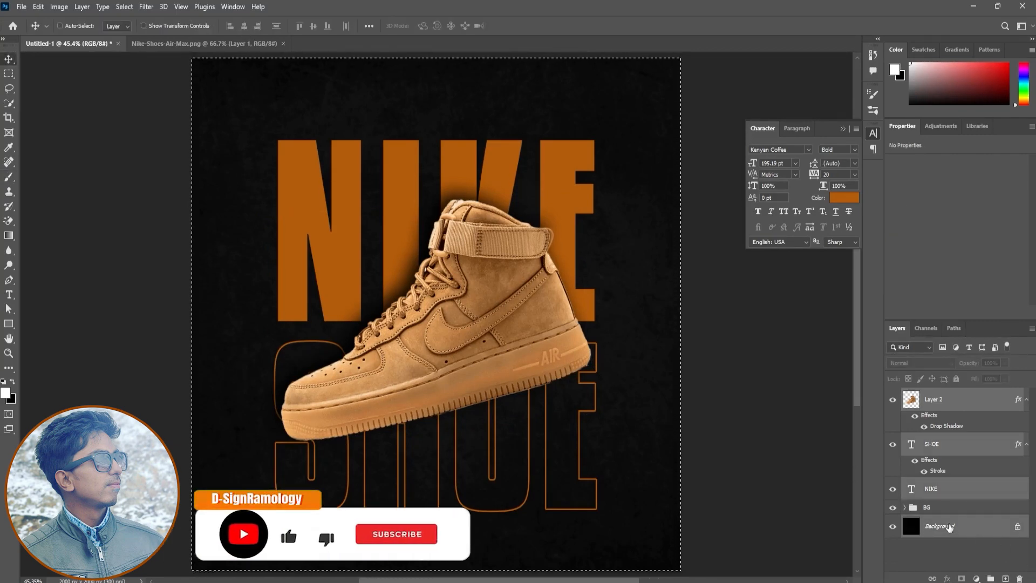
pyautogui.keyDown('ctrl'); pyautogui.click(969, 527); pyautogui.keyUp('ctrl')
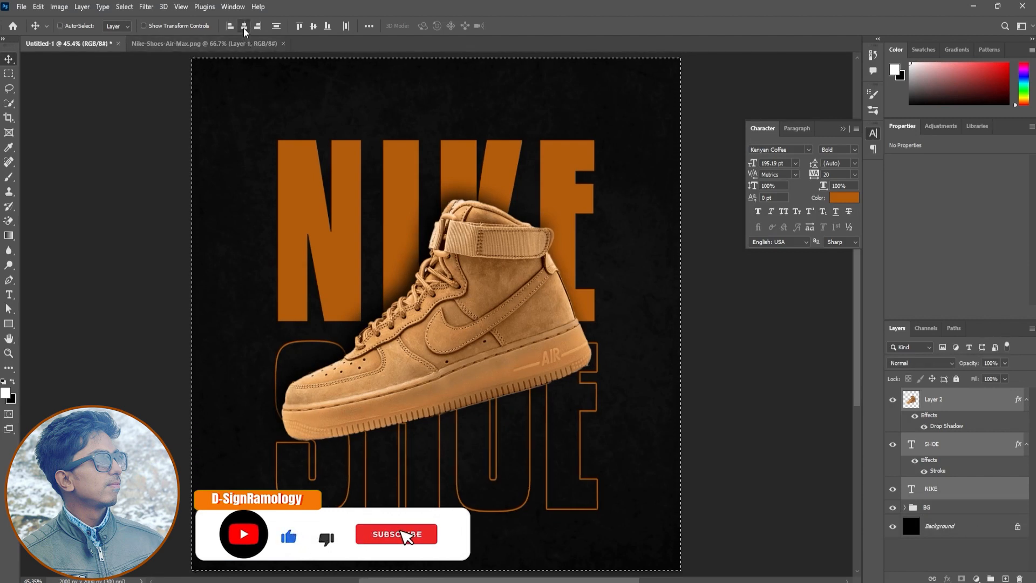
pyautogui.hotkey('ctrl', 'd')
# Group the shoe, SHOE and NIKE layers and move the group slightly up on the canvas.
pyautogui.click(60, 25)
pyautogui.hotkey('ctrl', 'g')
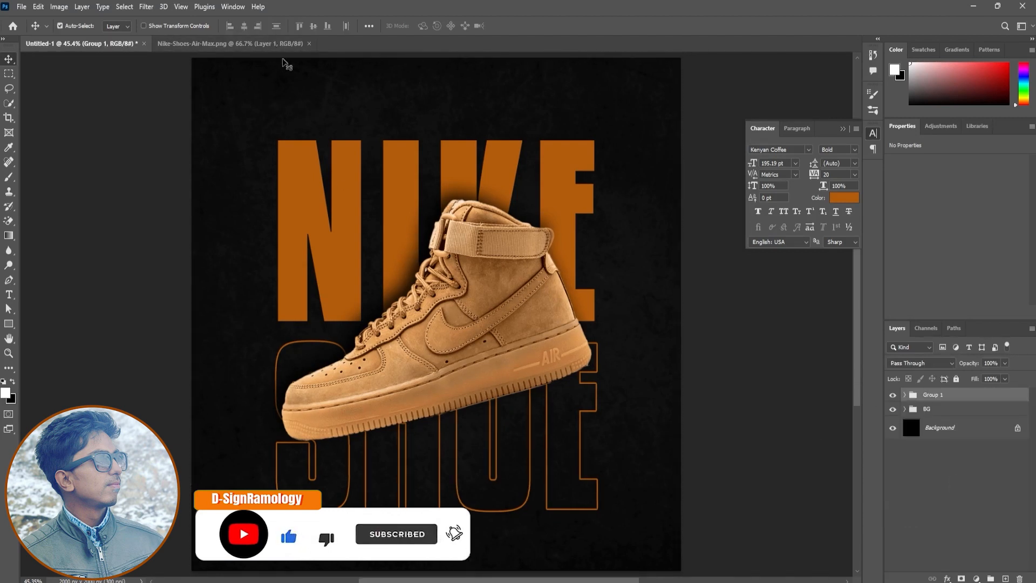
pyautogui.click(244, 26)
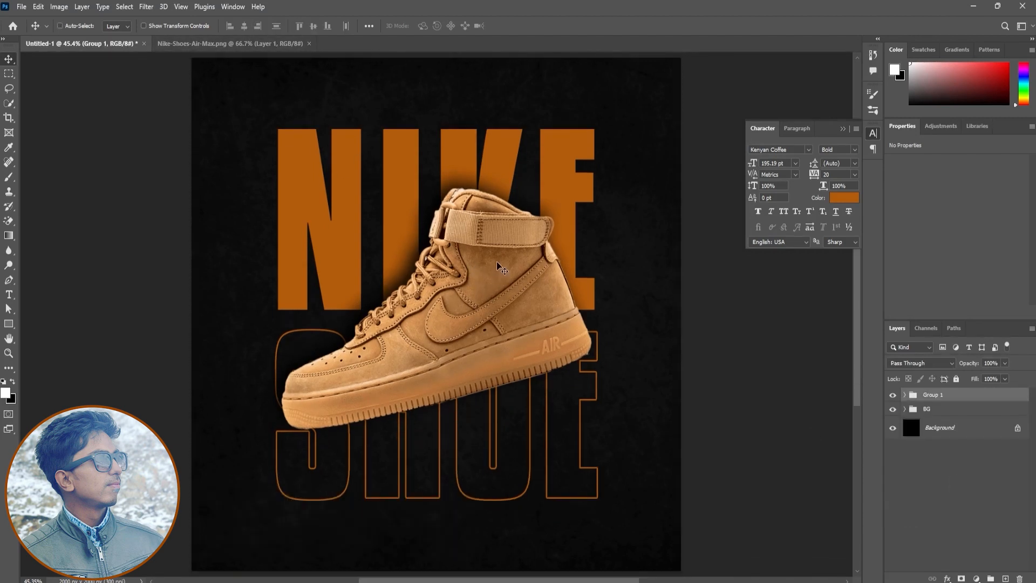
pyautogui.moveTo(496, 264); pyautogui.dragTo(498, 267)
# Stretch the SHOE and NIKE text layers together to about 109% width and reduce their height to about 95%.
pyautogui.click(906, 396)
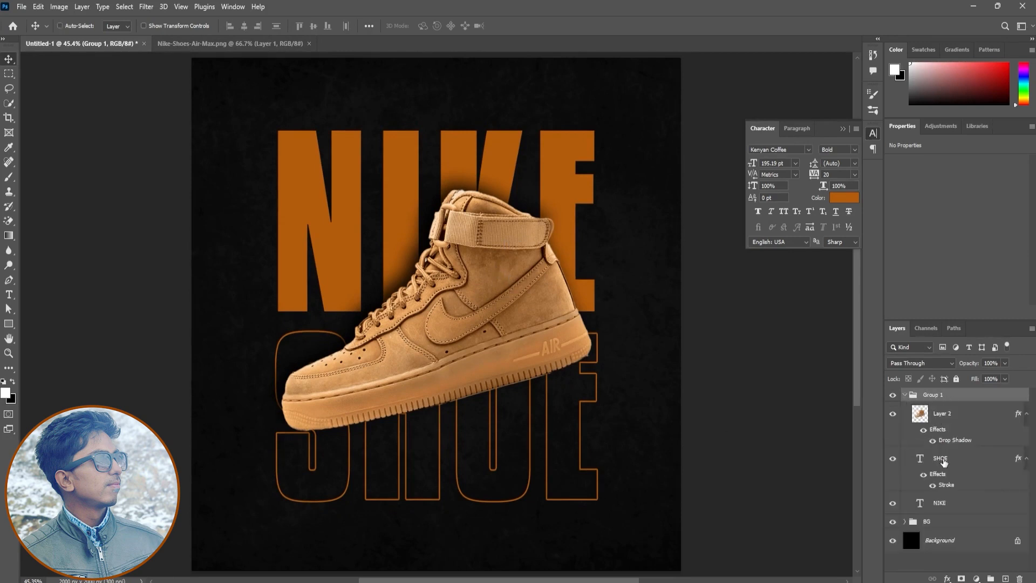
pyautogui.click(944, 459)
pyautogui.keyDown('shift'); pyautogui.click(946, 504); pyautogui.keyUp('shift')
pyautogui.hotkey('ctrl', 't')
pyautogui.moveTo(594, 335); pyautogui.dragTo(609, 335)
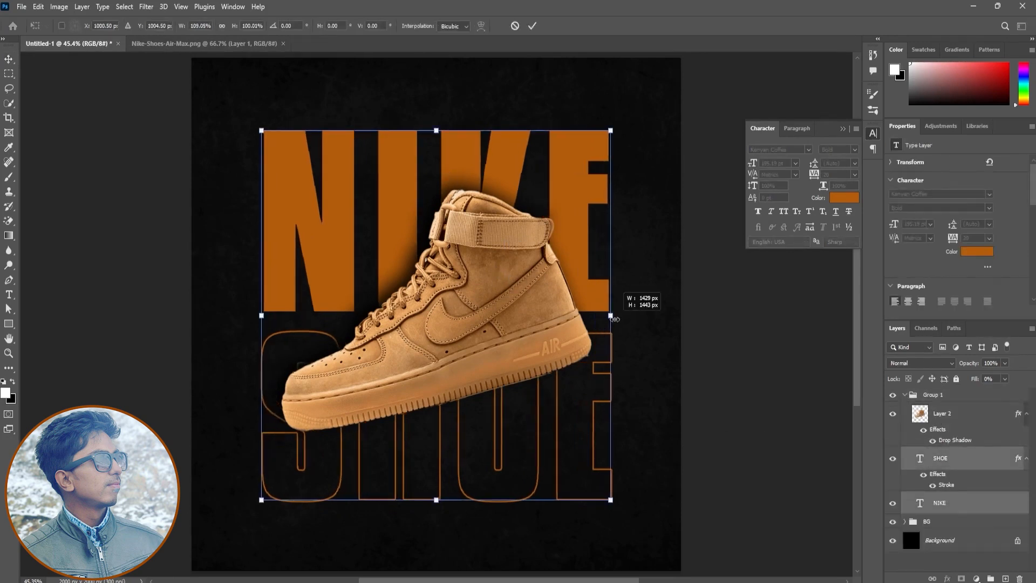
pyautogui.moveTo(436, 130); pyautogui.dragTo(436, 141)
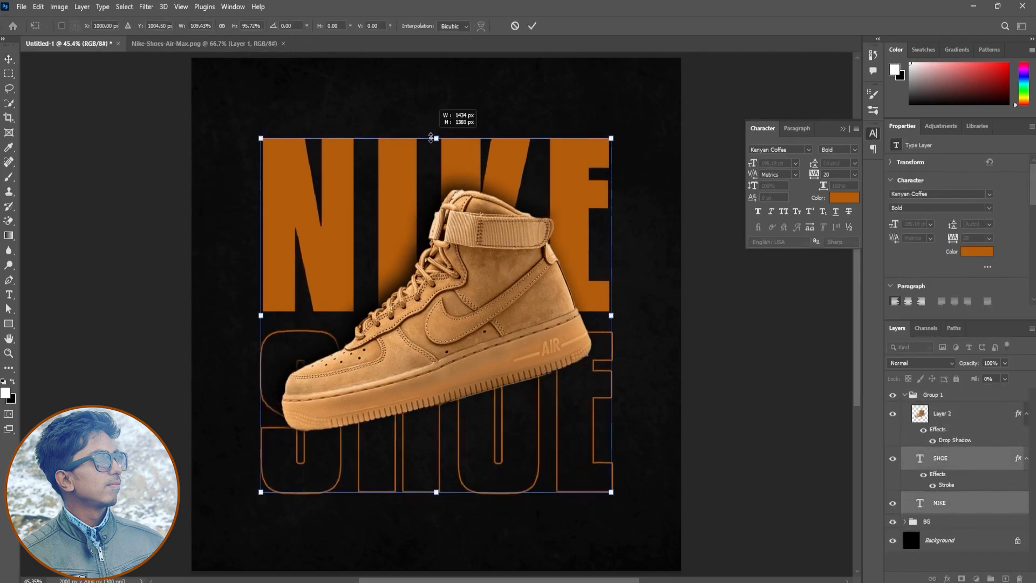
pyautogui.click(532, 25)
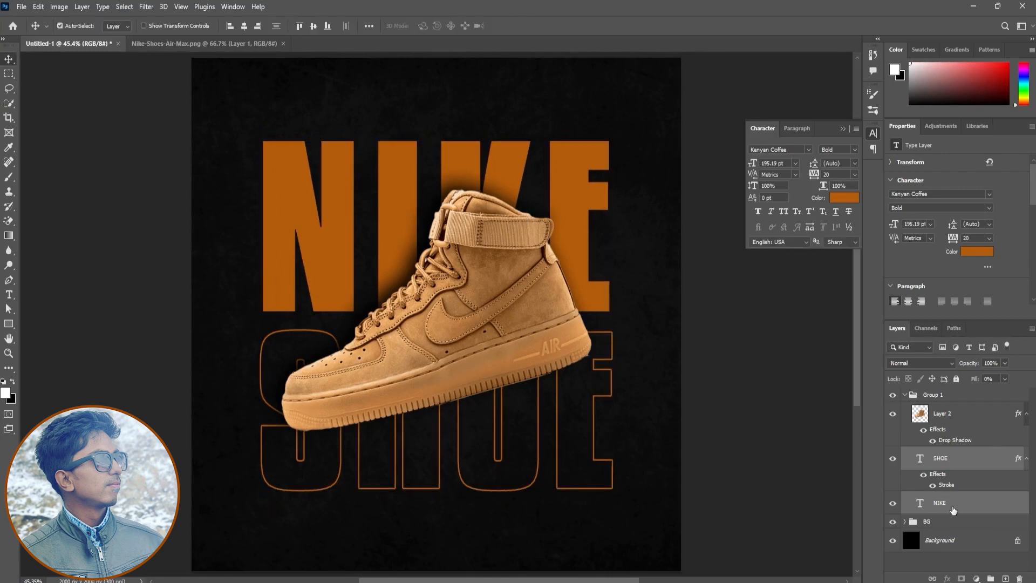
# Take the shoe layer out of the group, place it above, and rename the group Text.
pyautogui.moveTo(952, 424); pyautogui.dragTo(962, 390)
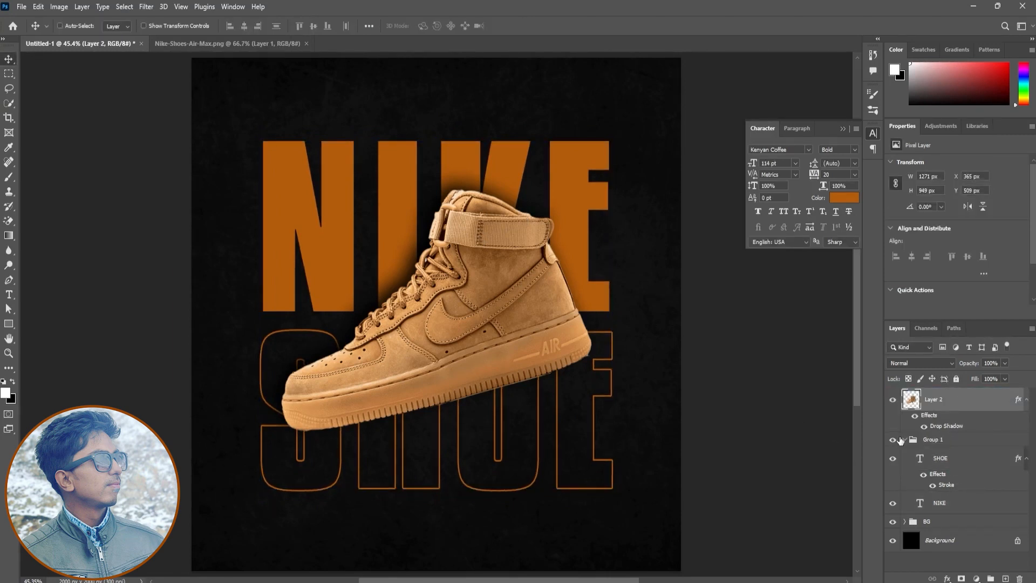
pyautogui.click(904, 439)
pyautogui.doubleClick(931, 439)
pyautogui.write('Text')
pyautogui.press('Return')
# Scale the shoe layer and the Text group down together to about 96%, keeping them centered.
pyautogui.keyDown('ctrl'); pyautogui.click(941, 399); pyautogui.keyUp('ctrl')
pyautogui.hotkey('ctrl', 't')
pyautogui.moveTo(612, 141); pyautogui.dragTo(558, 243)
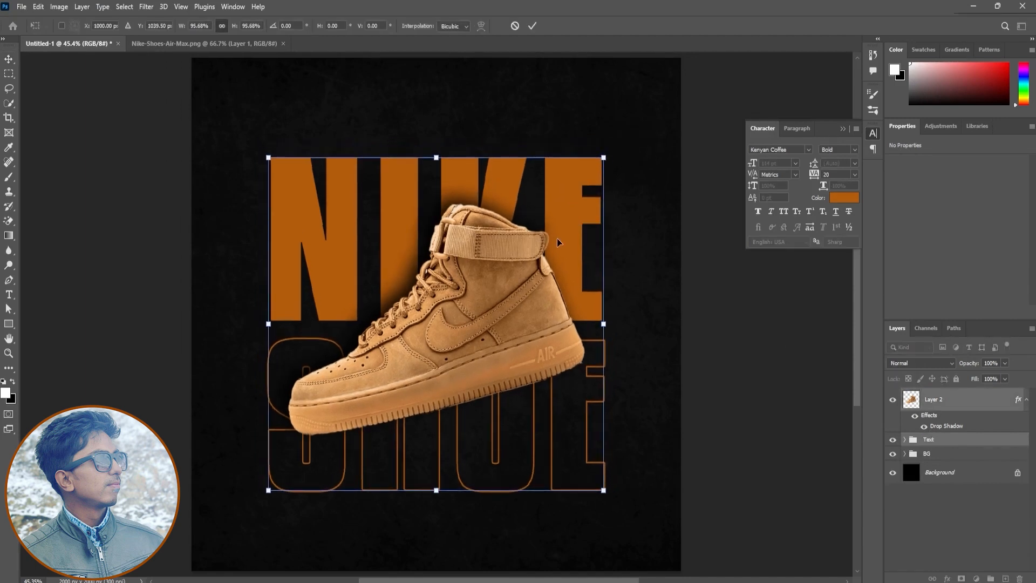
pyautogui.click(532, 27)
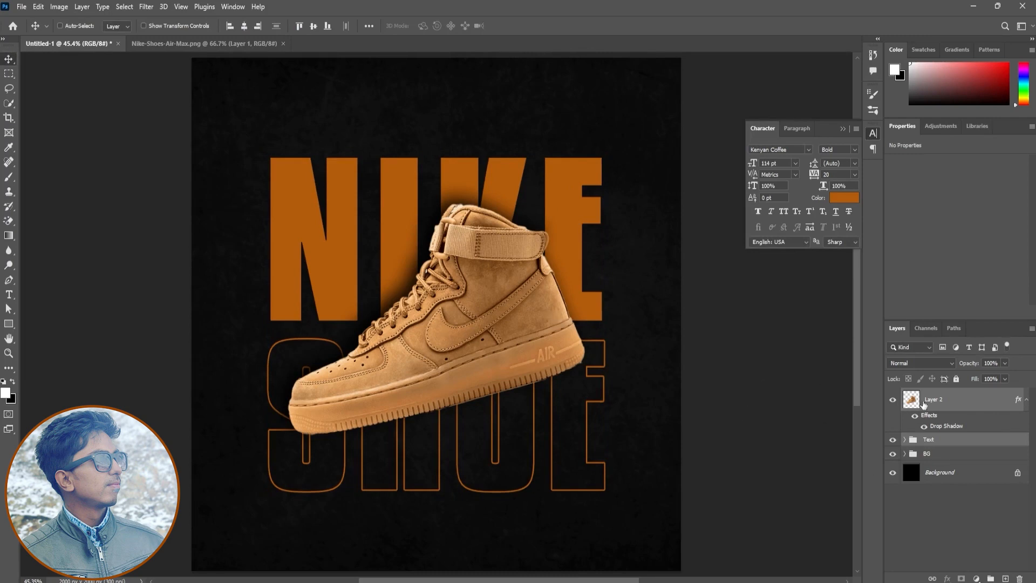
# Enlarge the shoe layer to about 113% so it spans the width of the lettering.
pyautogui.keyDown('ctrl'); pyautogui.click(554, 317); pyautogui.keyUp('ctrl')
pyautogui.hotkey('ctrl', 't')
pyautogui.moveTo(585, 322); pyautogui.dragTo(605, 314)
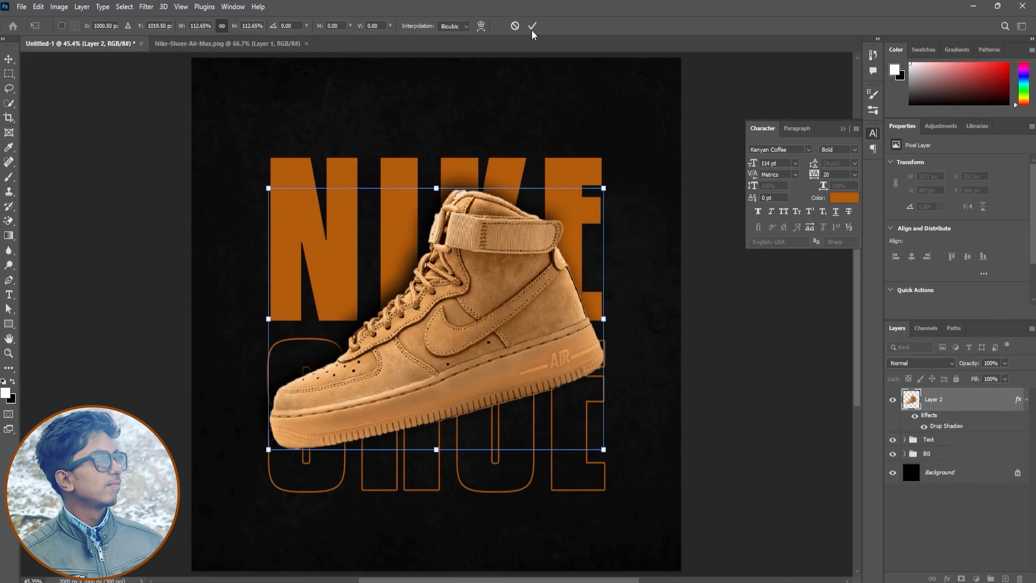
pyautogui.click(532, 27)
pyautogui.click(603, 492)
pyautogui.moveTo(573, 450); pyautogui.dragTo(575, 461)
pyautogui.hotkey('ctrl', 'z')
# Move the SHOE text layer in the Text group slightly down to widen its gap from NIKE.
pyautogui.click(905, 454)
pyautogui.click(905, 439)
pyautogui.click(939, 458)
pyautogui.moveTo(632, 433); pyautogui.dragTo(635, 443)
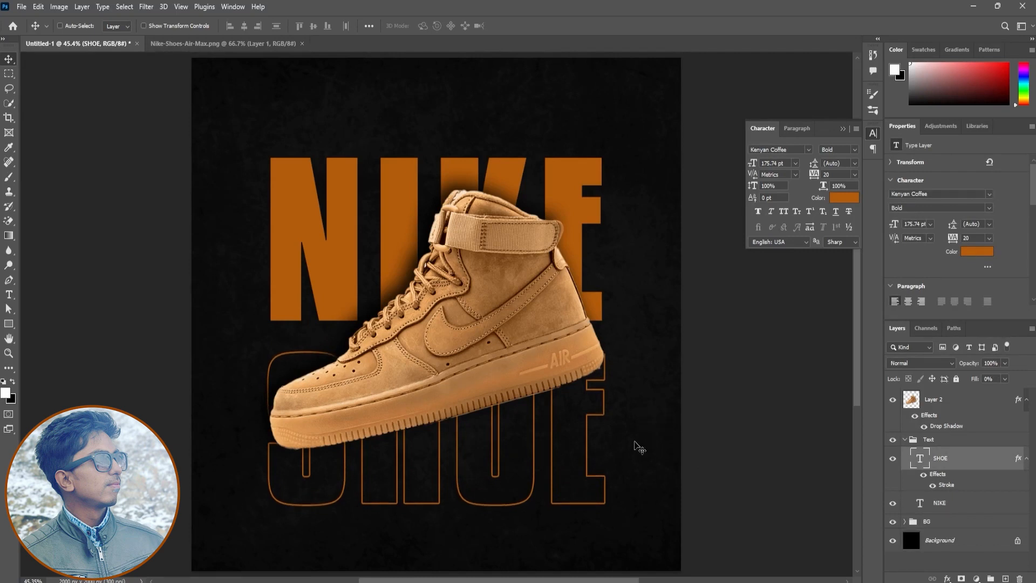
pyautogui.hotkey('ctrl', 't')
pyautogui.rightClick(574, 478)
pyautogui.click(591, 458)
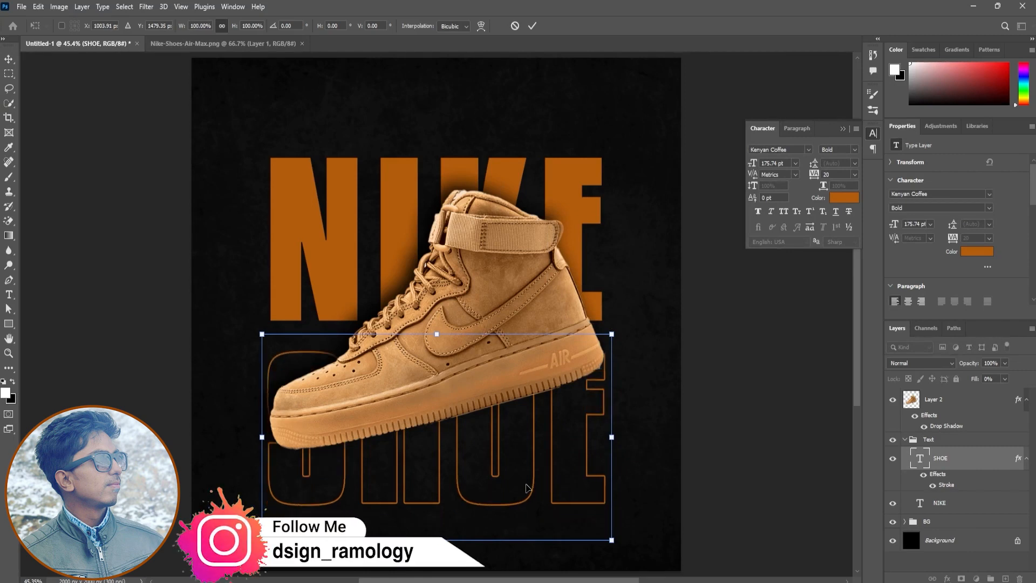
pyautogui.press('Escape')
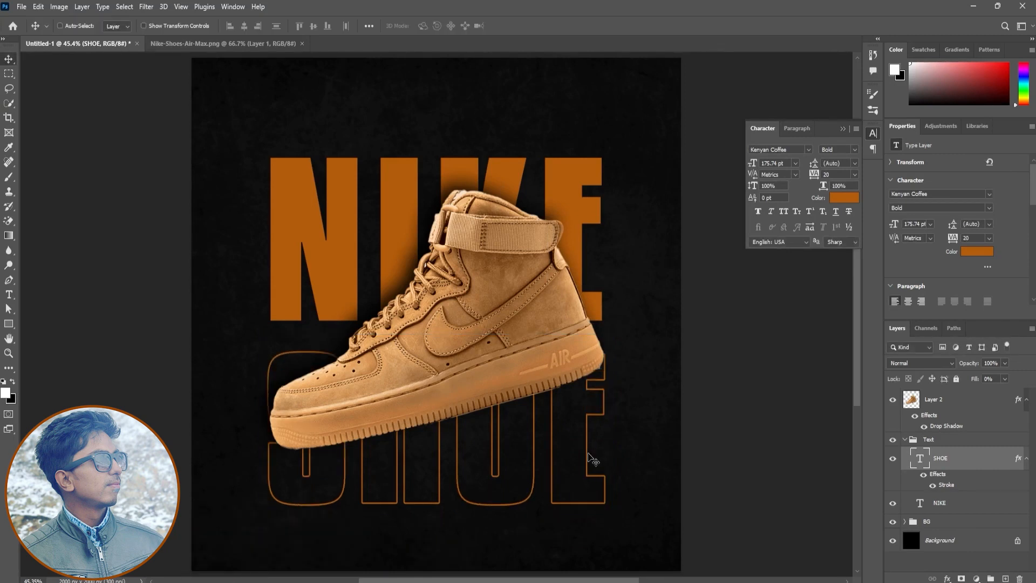
# Scale the shoe layer and the Text group down together to about 90%.
pyautogui.click(905, 439)
pyautogui.keyDown('shift'); pyautogui.click(928, 402); pyautogui.keyUp('shift')
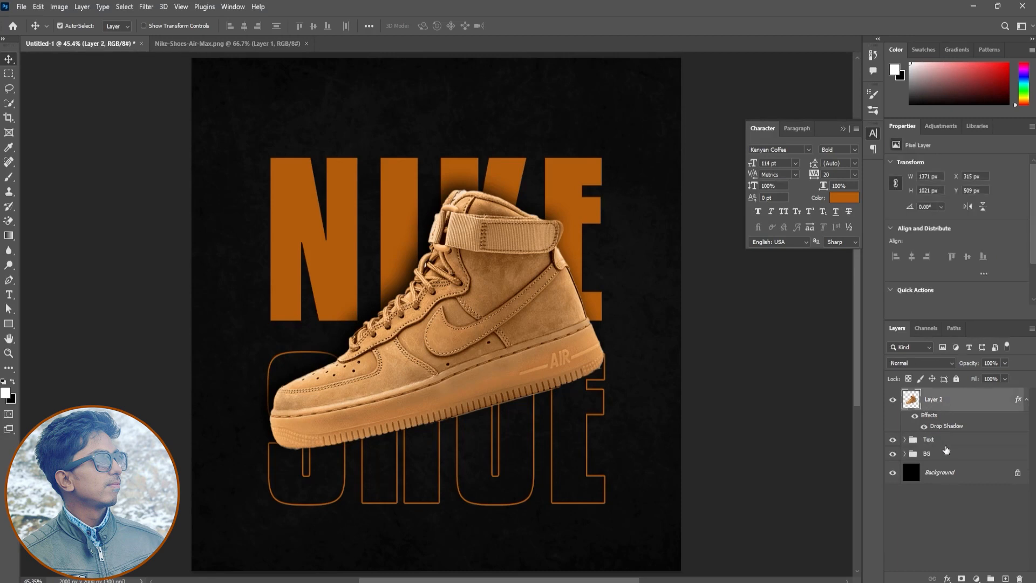
pyautogui.hotkey('ctrl', 't')
pyautogui.moveTo(614, 158); pyautogui.dragTo(600, 191)
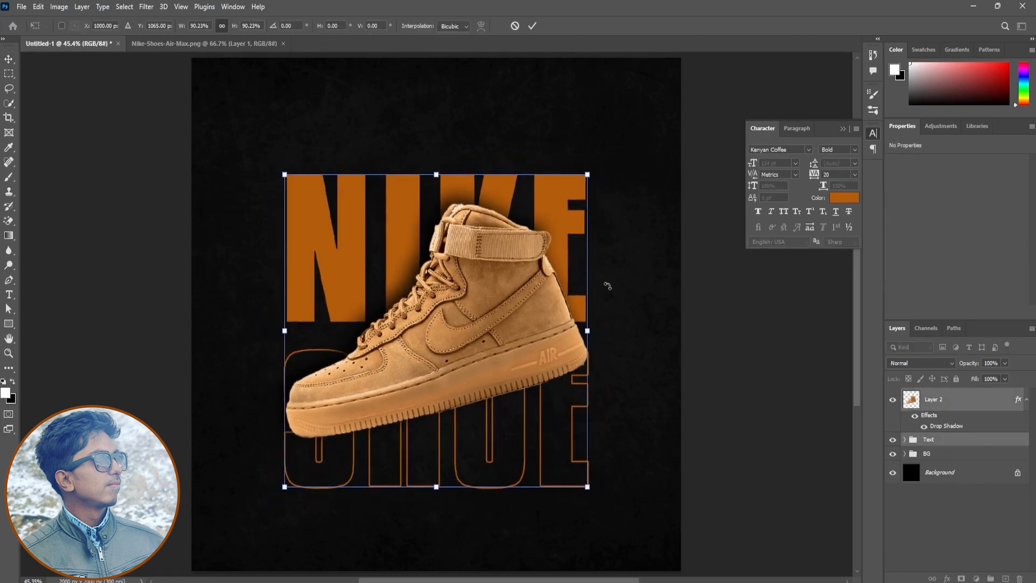
pyautogui.press('Return')
pyautogui.hotkey('ctrl', 'a')
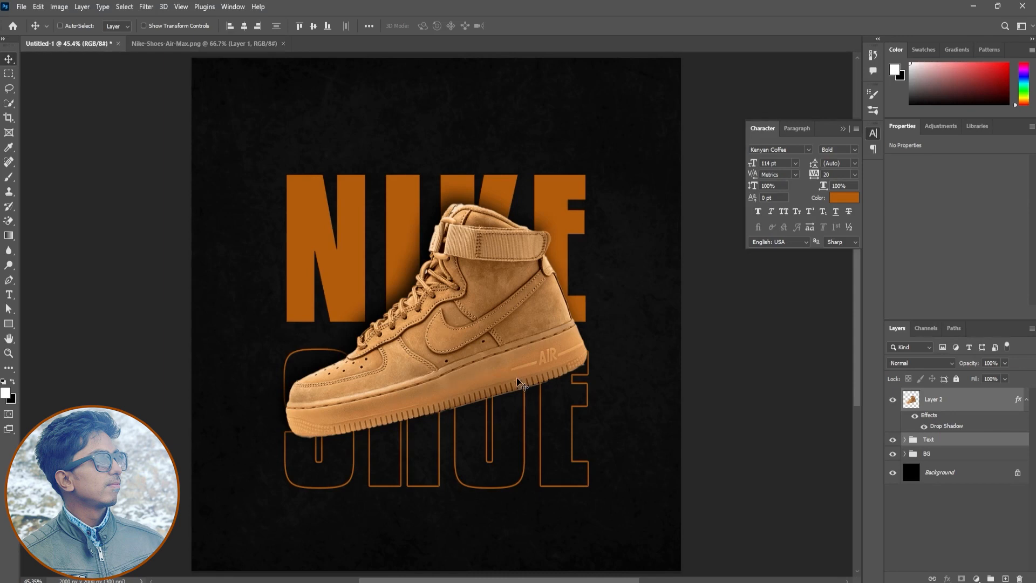
# Add the text "NEW ARRIVAL" above the NIKE lettering in white at 23 pt.
pyautogui.press('t')
pyautogui.click(334, 142)
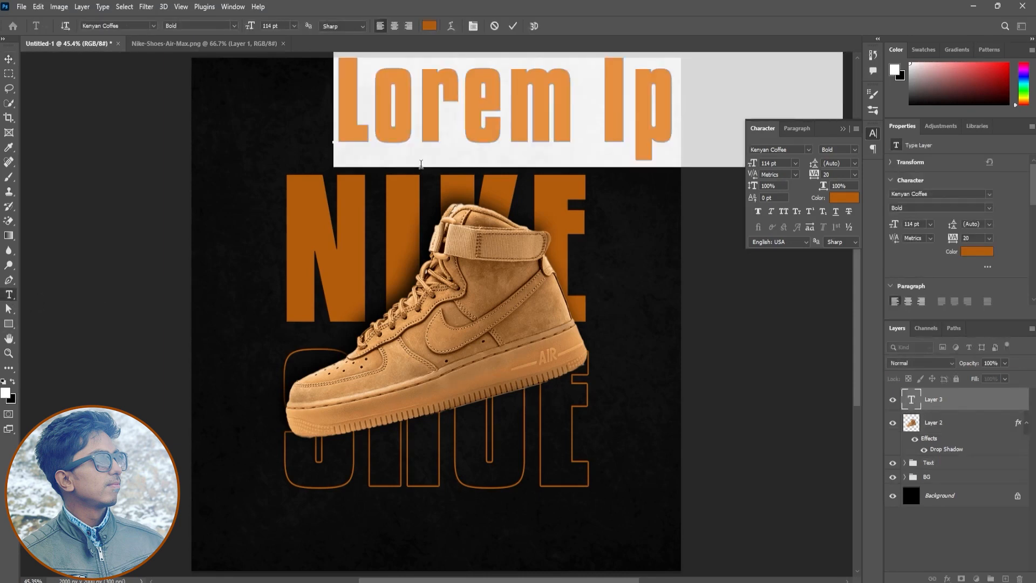
pyautogui.write('NEW ARR')
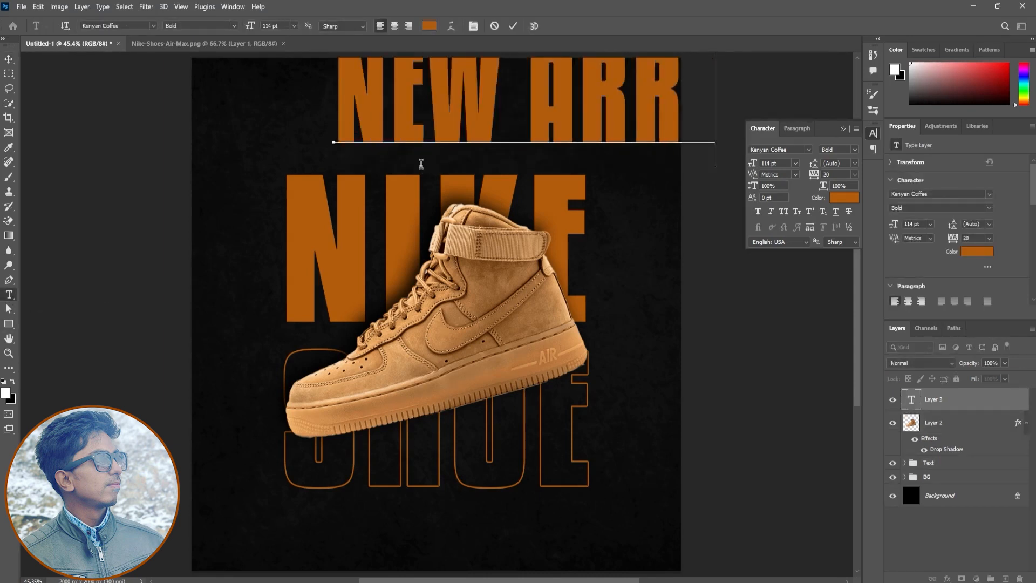
pyautogui.hotkey('ctrl', 'a')
pyautogui.moveTo(253, 28); pyautogui.dragTo(201, 65)
pyautogui.click(847, 199)
pyautogui.moveTo(641, 279); pyautogui.dragTo(581, 157)
pyautogui.click(813, 156)
# Set the NEW ARRIVAL text to Regular style, 15 pt size and 1140 tracking.
pyautogui.click(855, 150)
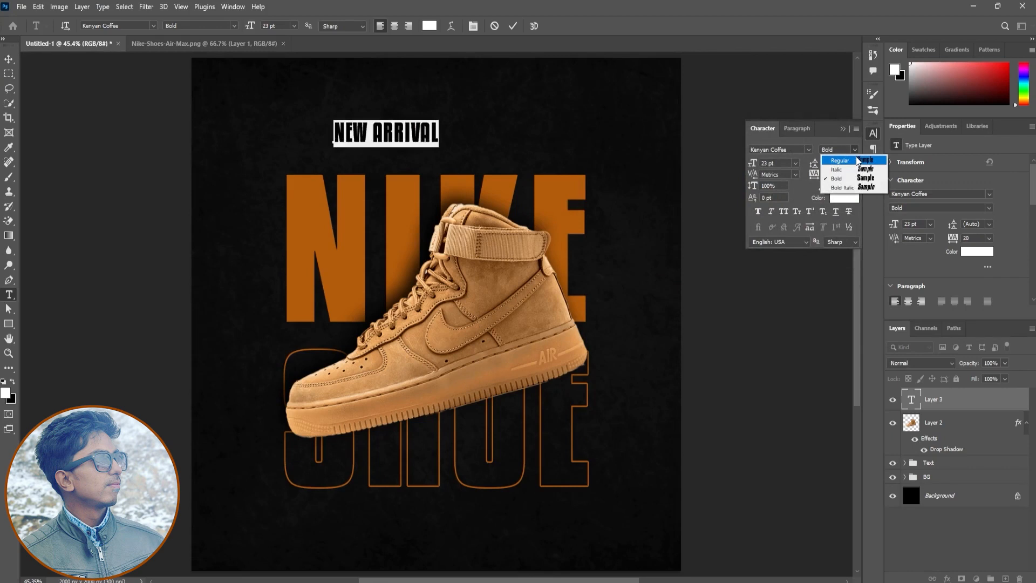
pyautogui.click(857, 161)
pyautogui.moveTo(753, 164); pyautogui.dragTo(749, 165)
pyautogui.moveTo(813, 176); pyautogui.dragTo(844, 180)
pyautogui.click(512, 26)
# Position the NEW ARRIVAL text centered just above the NIKE lettering.
pyautogui.press('v')
pyautogui.moveTo(565, 206); pyautogui.dragTo(555, 224)
pyautogui.hotkey('ctrl', 'a')
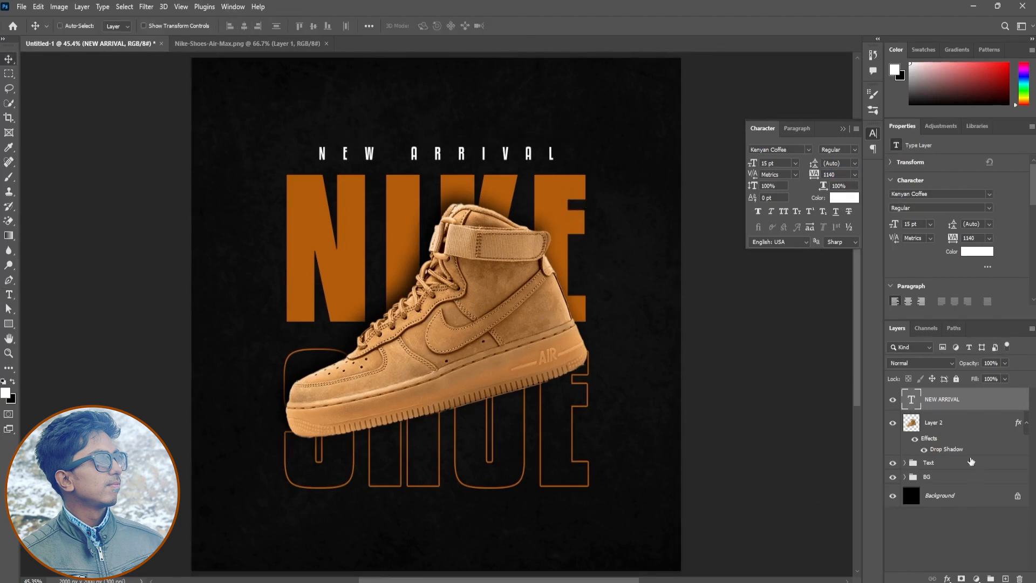
# Move the NEW ARRIVAL text, shoe and Text group slightly down together and center them horizontally on the canvas.
pyautogui.keyDown('ctrl'); pyautogui.click(960, 431); pyautogui.keyUp('ctrl')
pyautogui.keyDown('ctrl'); pyautogui.click(959, 465); pyautogui.keyUp('ctrl')
pyautogui.moveTo(480, 226); pyautogui.dragTo(492, 260)
pyautogui.hotkey('ctrl', 'a')
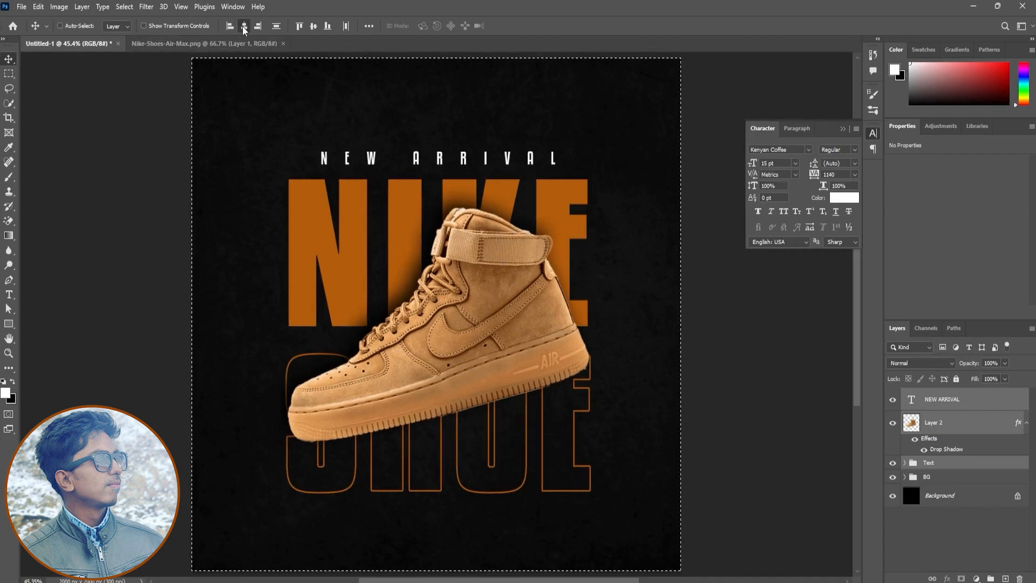
pyautogui.click(244, 26)
pyautogui.hotkey('ctrl', 'd')
pyautogui.click(987, 551)
# Move the NEW ARRIVAL layer into the Text group and collapse the group.
pyautogui.click(944, 406)
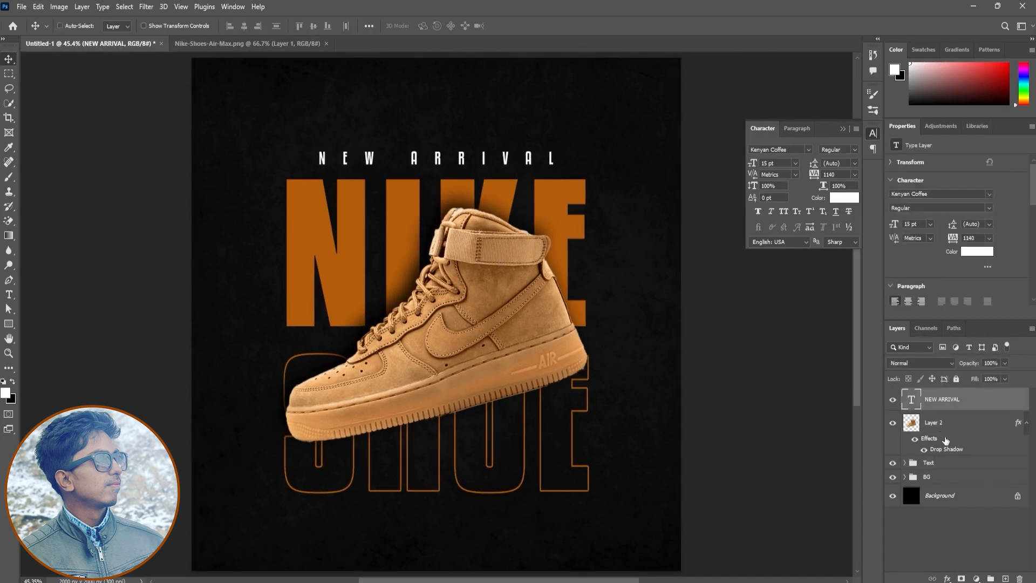
pyautogui.click(905, 462)
pyautogui.moveTo(935, 410); pyautogui.dragTo(917, 465)
pyautogui.click(905, 439)
# Put the shoe layer in its own group named Image.
pyautogui.click(933, 401)
pyautogui.hotkey('ctrl', 'g')
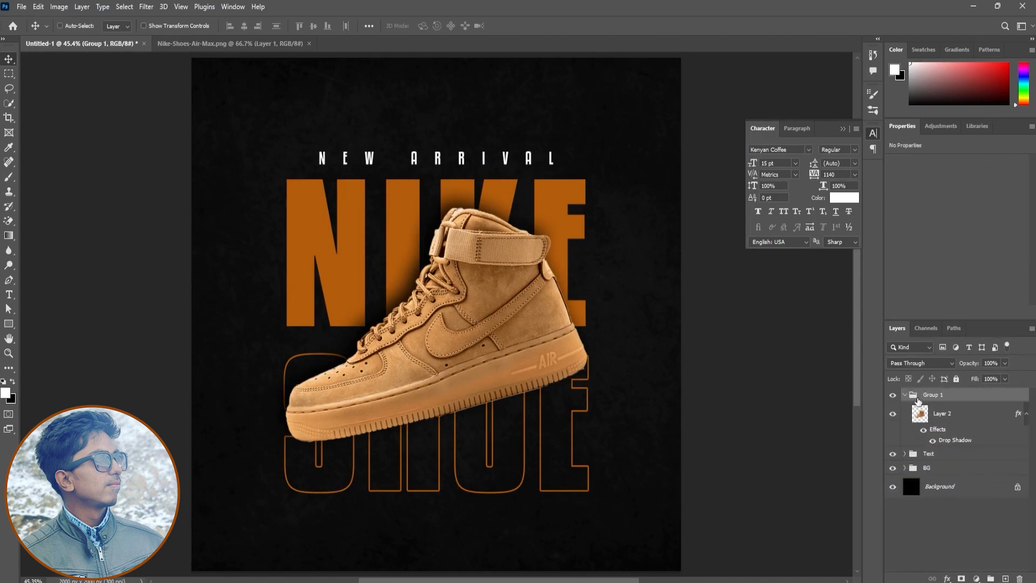
pyautogui.doubleClick(933, 395)
pyautogui.write('Image')
pyautogui.press('Return')
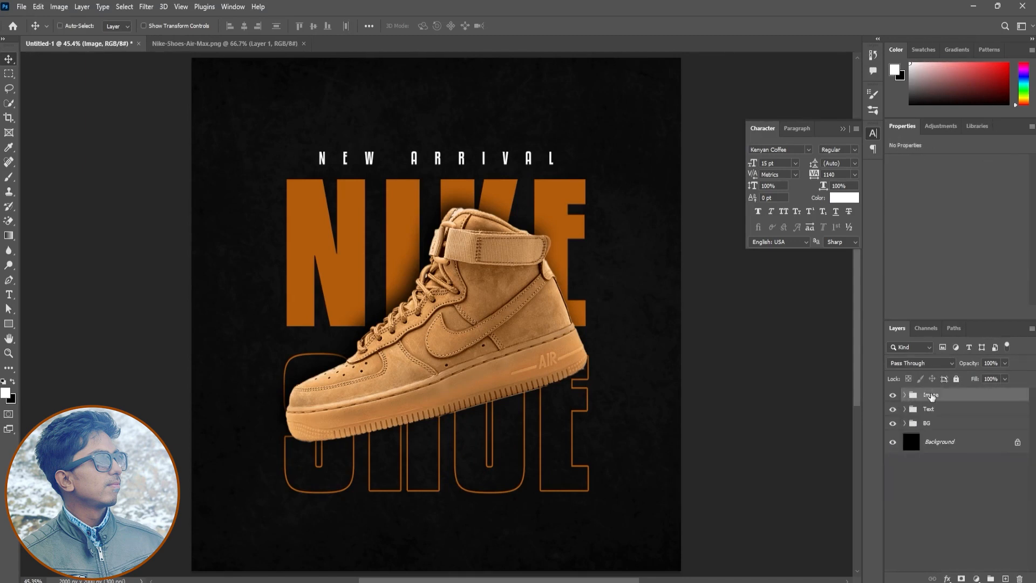
# Close the Nike-Shoes-Air-Max.png source document.
pyautogui.click(224, 43)
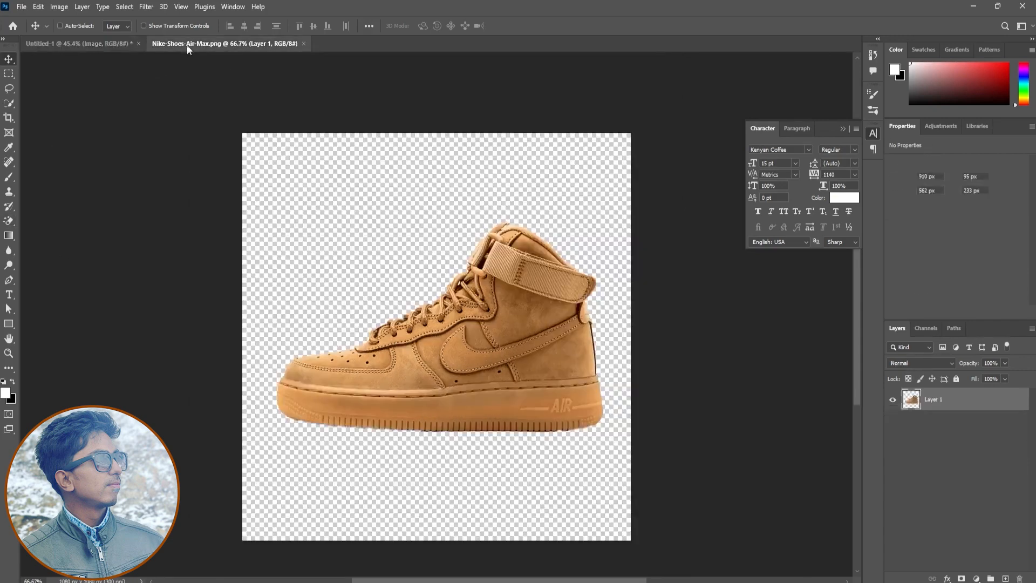
pyautogui.click(303, 44)
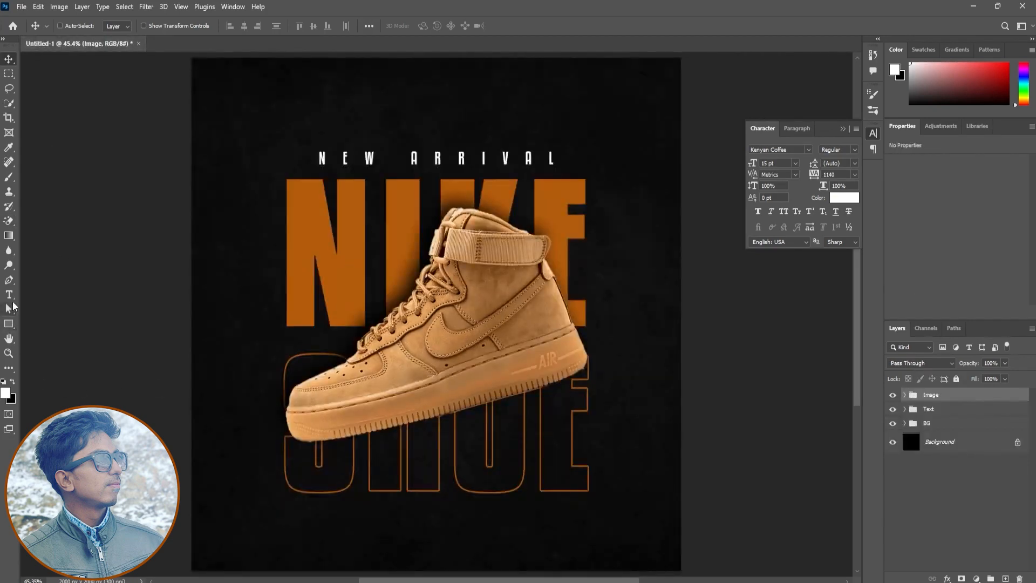
# Draw a pentagon about 73 by 70 px in the poster's upper-left corner and fill it with NIKE's orange, b35c0b.
pyautogui.moveTo(8, 324)
pyautogui.mouseDown()
pyautogui.moveTo(39, 336)
pyautogui.moveTo(48, 356)
pyautogui.mouseUp()
pyautogui.moveTo(244, 87); pyautogui.dragTo(262, 104)
pyautogui.press('v')
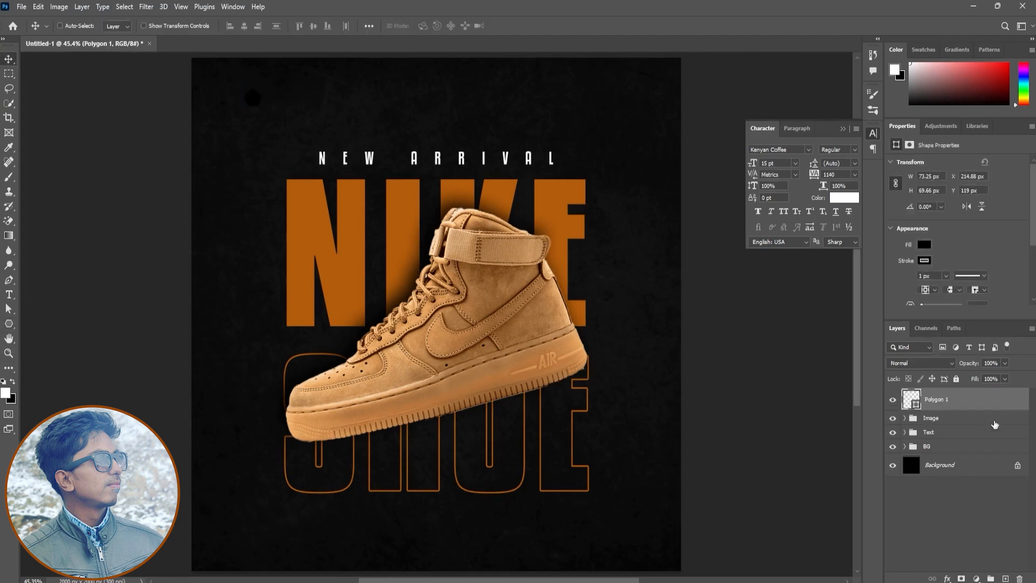
pyautogui.doubleClick(915, 409)
pyautogui.click(565, 216)
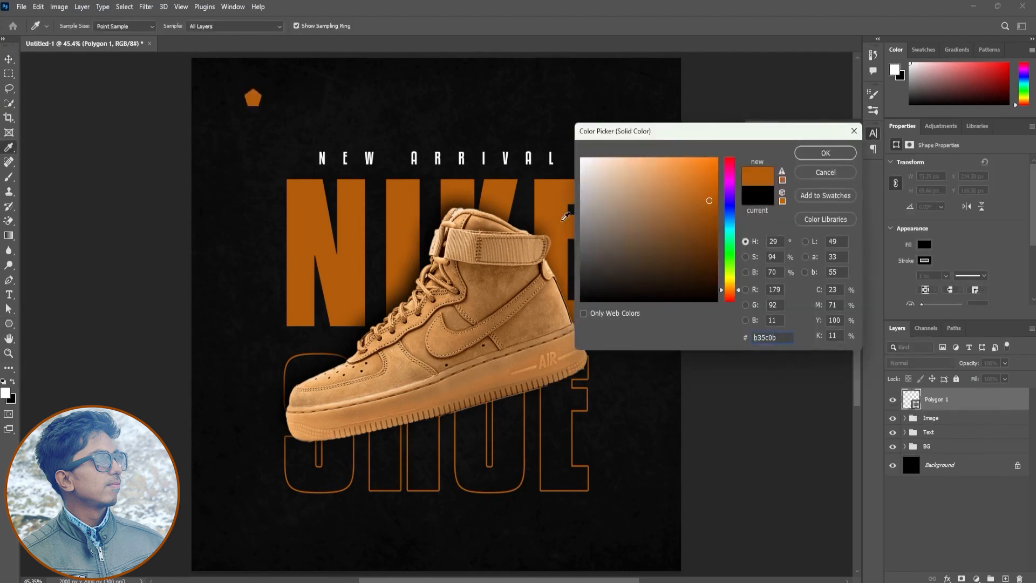
pyautogui.click(805, 154)
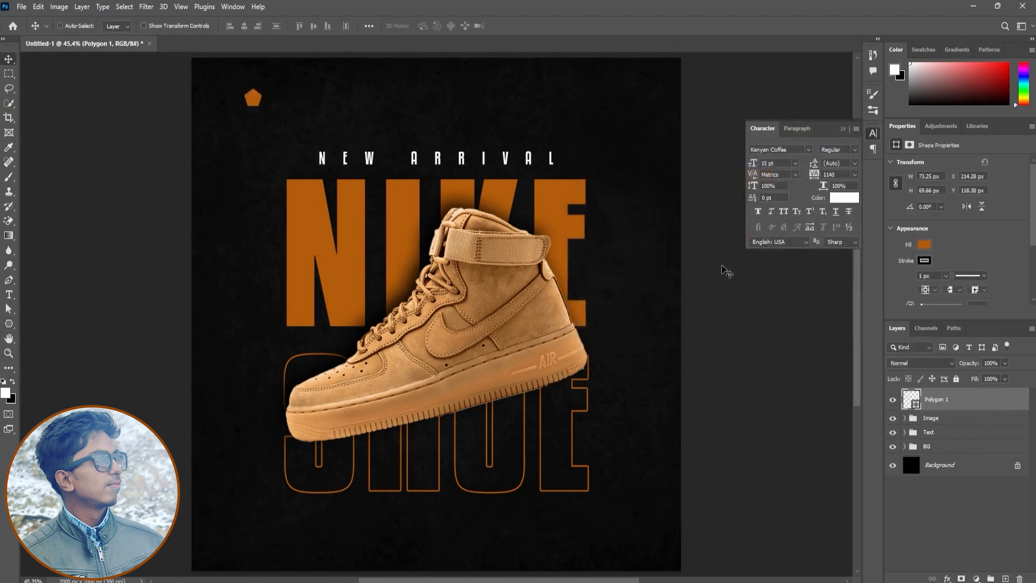
# Add the white text "YOUR LOGO" in 15 pt Regular and set its tracking to 0.
pyautogui.click(9, 294)
pyautogui.click(227, 190)
pyautogui.write('YOUR LOGO')
pyautogui.hotkey('ctrl', 'a')
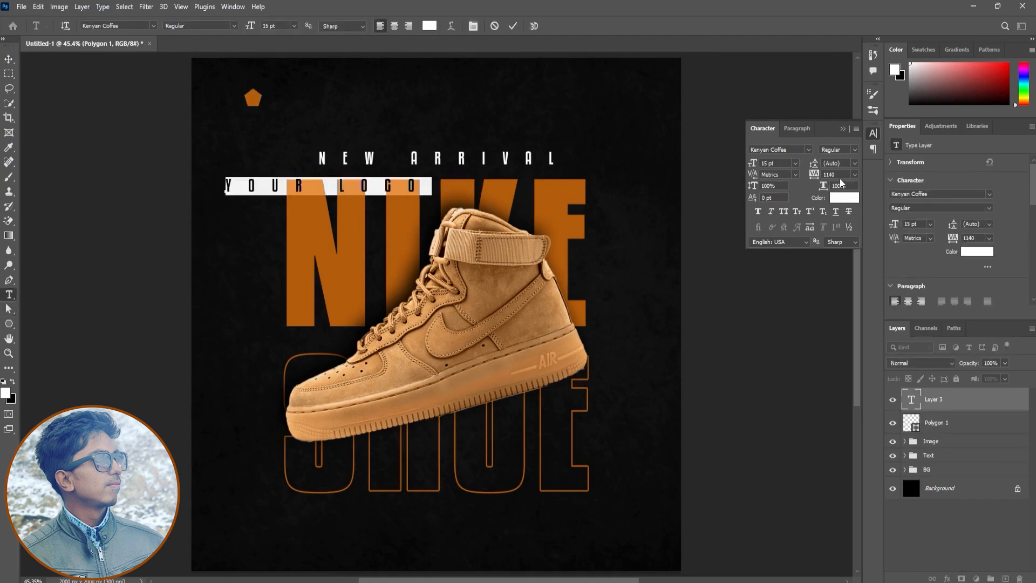
pyautogui.write('0')
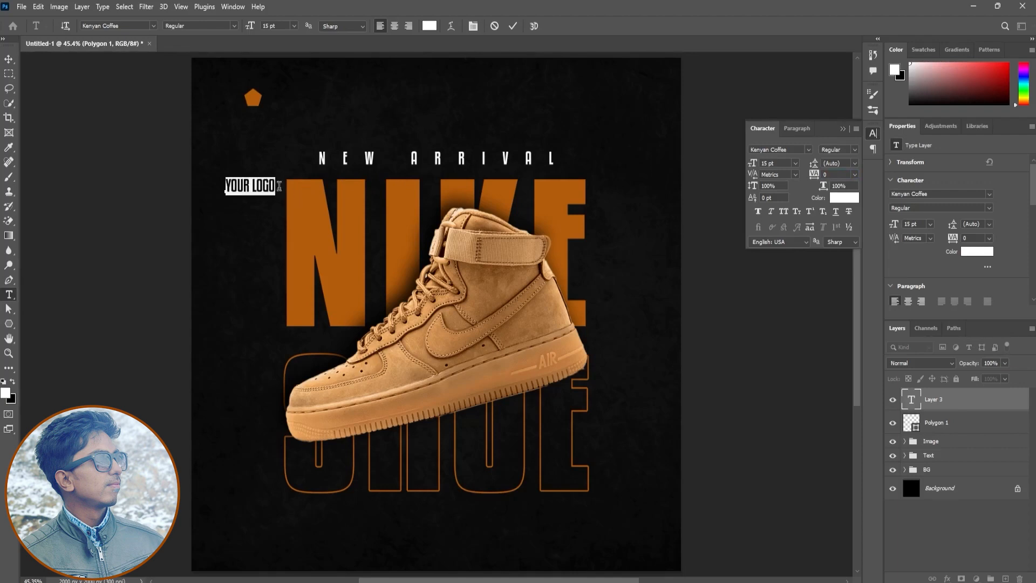
pyautogui.click(512, 26)
# Place the YOUR LOGO text just right of the pentagon and align their vertical centers.
pyautogui.press('v')
pyautogui.moveTo(253, 240); pyautogui.dragTo(296, 150)
pyautogui.keyDown('ctrl'); pyautogui.click(937, 423); pyautogui.keyUp('ctrl')
pyautogui.click(244, 26)
pyautogui.hotkey('ctrl', 'z')
pyautogui.click(313, 26)
pyautogui.click(932, 405)
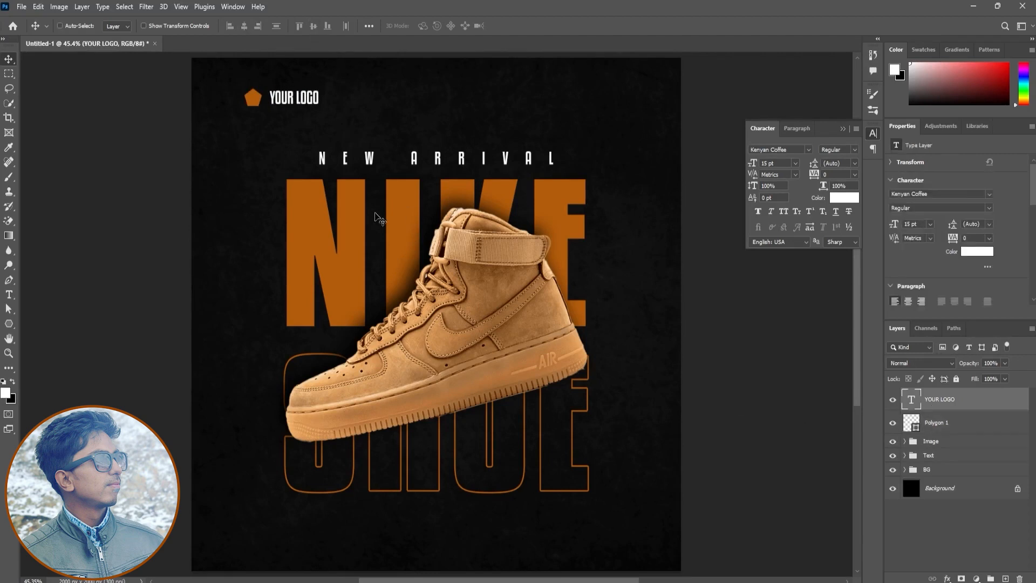
# Nudge the YOUR LOGO text slightly closer to the pentagon.
pyautogui.hotkey('shift', 'Left')
pyautogui.hotkey('shift', 'Left')
pyautogui.hotkey('shift', 'Left')
pyautogui.hotkey('shift', 'Right')
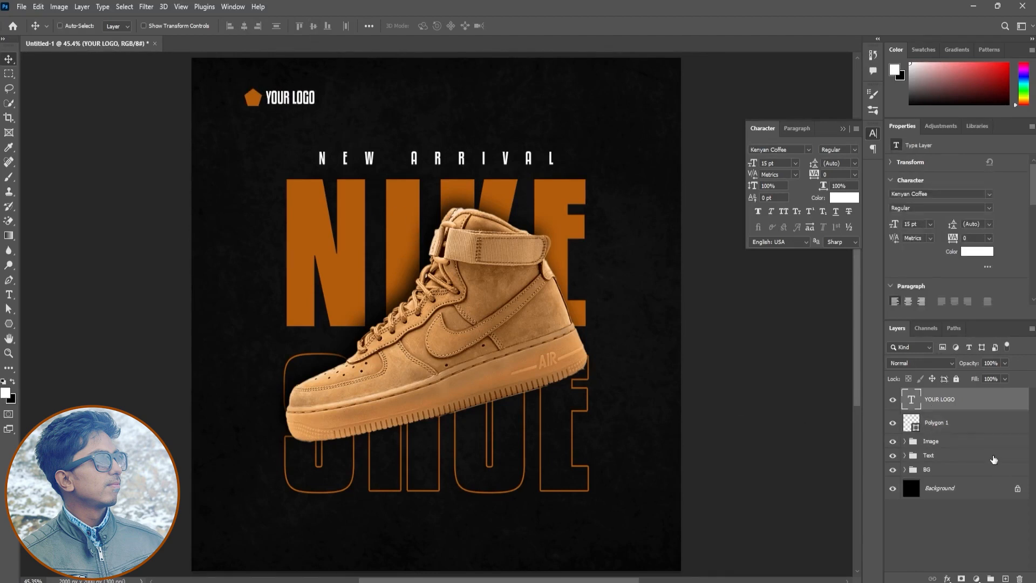
# Move the pentagon and YOUR LOGO text together toward the upper-left corner and enlarge them until the pentagon is about 84 by 81 px.
pyautogui.keyDown('ctrl'); pyautogui.click(981, 429); pyautogui.keyUp('ctrl')
pyautogui.moveTo(343, 157); pyautogui.dragTo(311, 113)
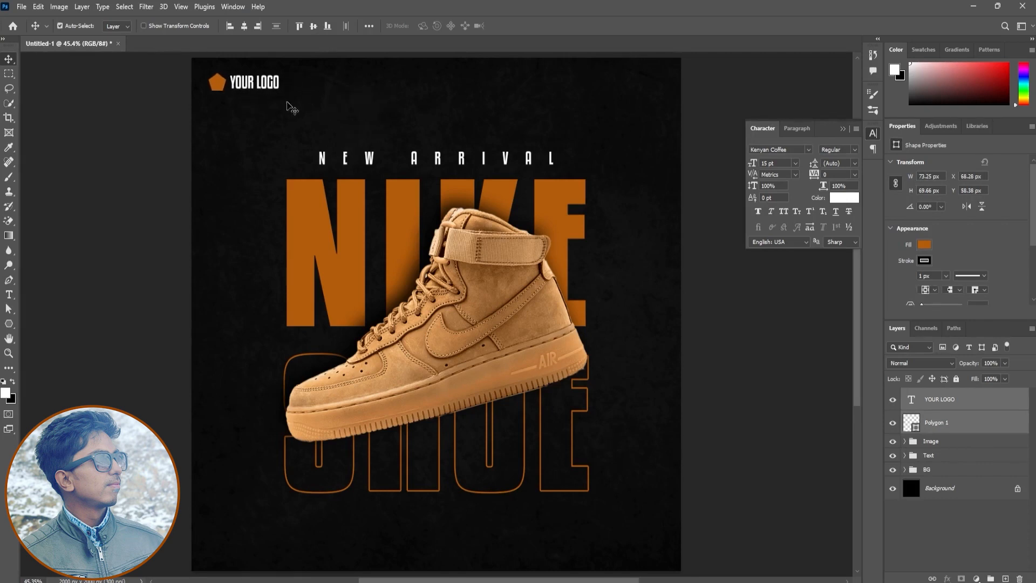
pyautogui.hotkey('ctrl', 't')
pyautogui.moveTo(281, 92); pyautogui.dragTo(292, 102)
pyautogui.press('Return')
# Turn the pentagon into an outline with no fill and an orange 3 px stroke.
pyautogui.click(982, 430)
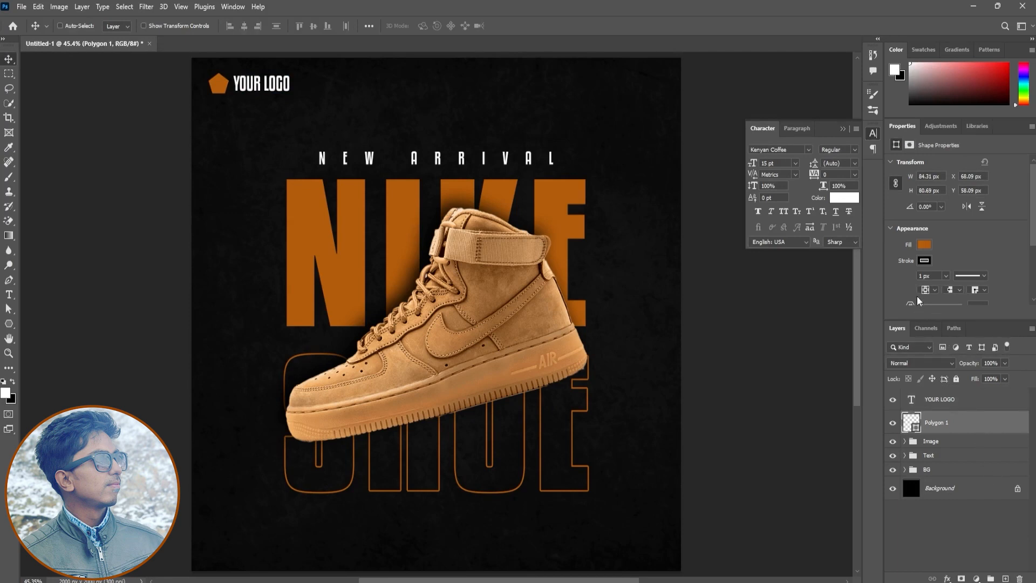
pyautogui.click(924, 261)
pyautogui.click(899, 320)
pyautogui.click(924, 244)
pyautogui.click(892, 266)
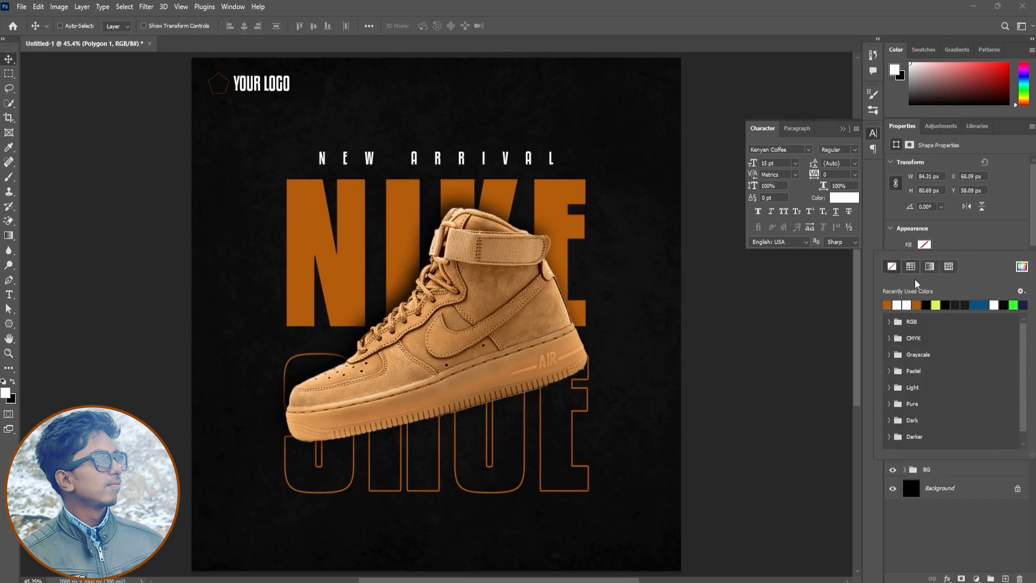
pyautogui.click(956, 250)
pyautogui.click(946, 276)
pyautogui.moveTo(951, 292); pyautogui.dragTo(949, 294)
pyautogui.click(940, 277)
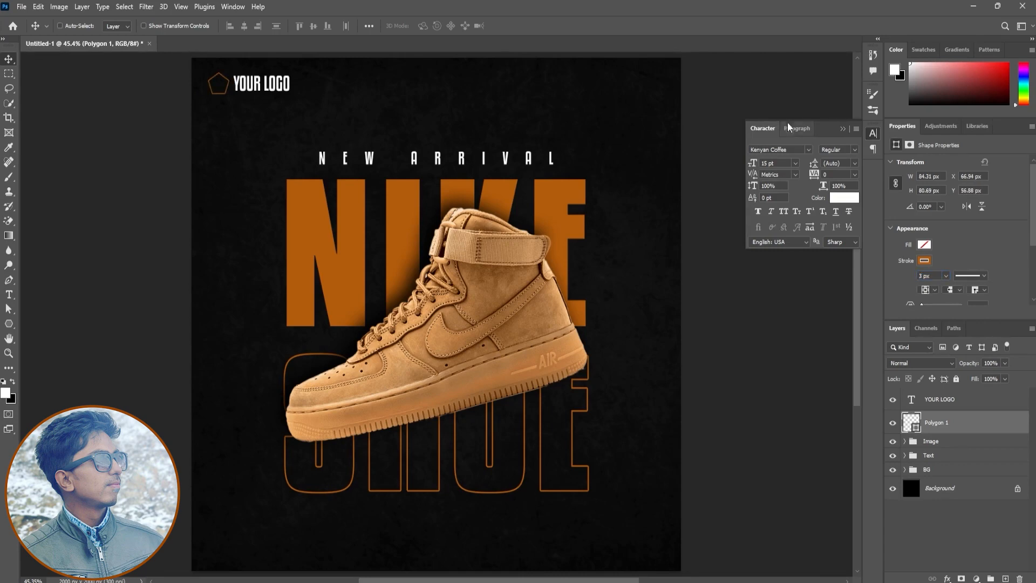
pyautogui.click(826, 207)
# Open Social Meda logo.png and copy its icon row into the poster document.
pyautogui.click(21, 6)
pyautogui.click(33, 30)
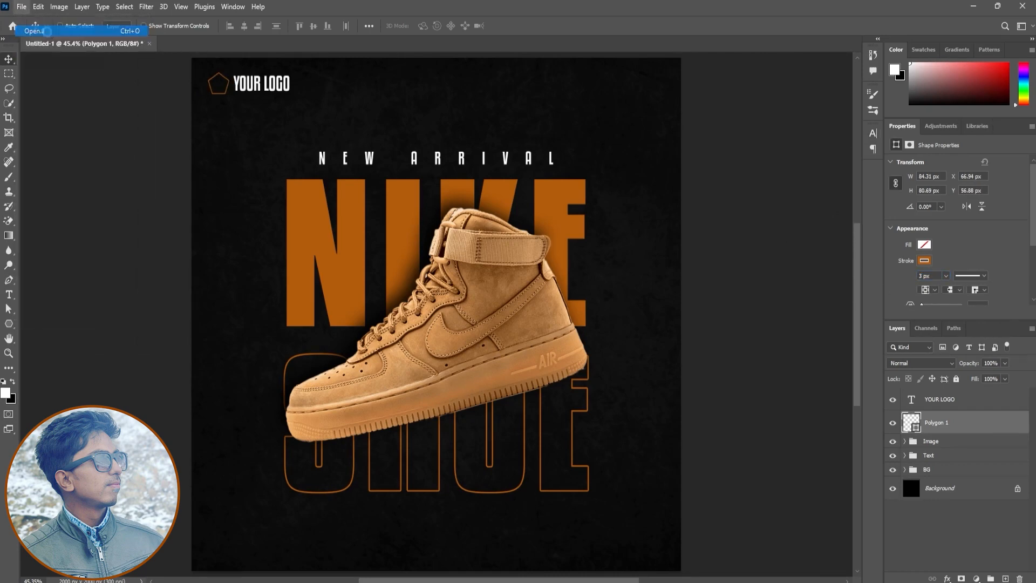
pyautogui.click(623, 229)
pyautogui.doubleClick(623, 229)
pyautogui.moveTo(639, 301); pyautogui.dragTo(473, 151)
# Scale the social media icon row down to about 273 by 53 px.
pyautogui.hotkey('ctrl', 't')
pyautogui.moveTo(665, 185); pyautogui.dragTo(284, 88)
pyautogui.click(533, 26)
# Apply a Color Overlay of b35c0b to the social icons and move them to the poster's upper-right corner.
pyautogui.click(947, 578)
pyautogui.click(966, 539)
pyautogui.click(871, 178)
pyautogui.click(710, 201)
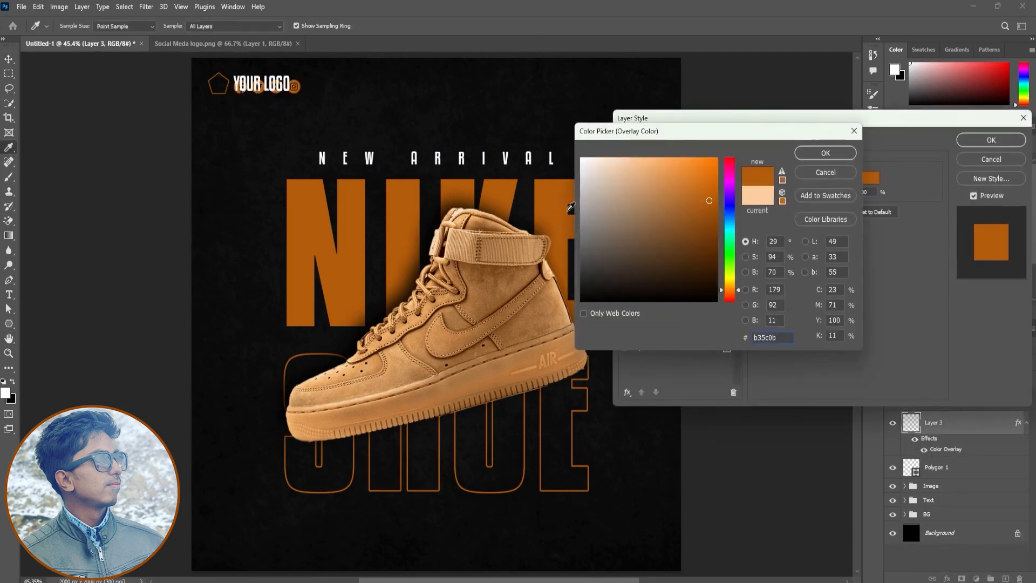
pyautogui.click(825, 155)
pyautogui.click(991, 139)
pyautogui.moveTo(365, 219); pyautogui.dragTo(664, 276)
# Add the white 15 pt text "FOLLOW US" and place it directly above the social icons.
pyautogui.click(9, 294)
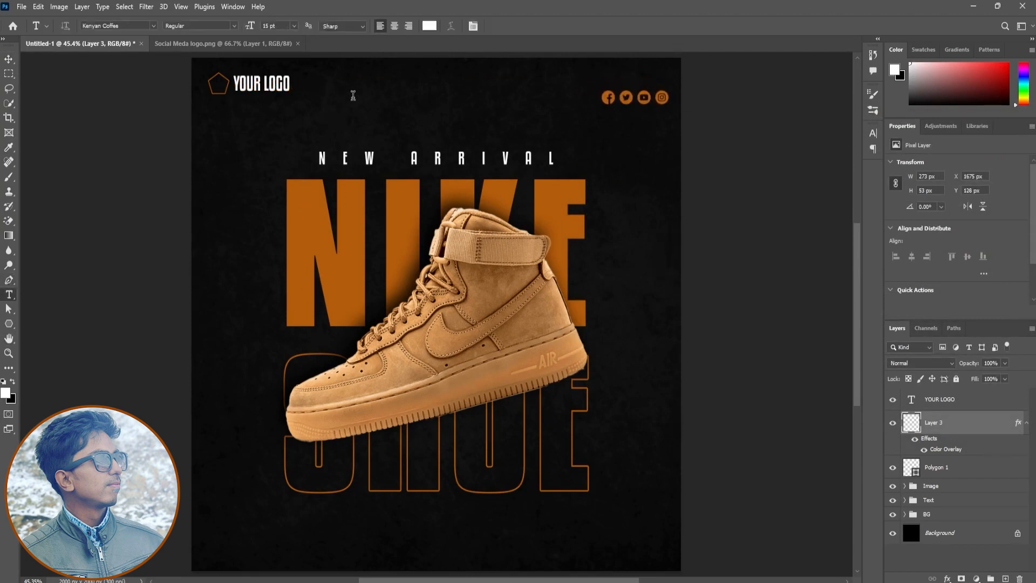
pyautogui.click(348, 95)
pyautogui.press('BackSpace')
pyautogui.write('Follow')
pyautogui.hotkey('ctrl', 'a')
pyautogui.write('FOLLOw Us')
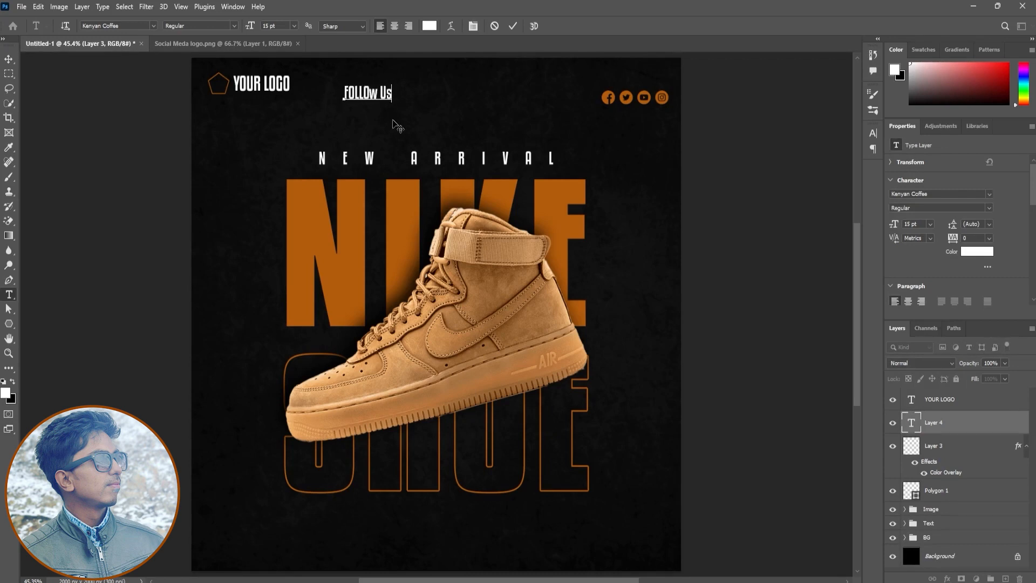
pyautogui.hotkey('ctrl', 'a')
pyautogui.write('FOLLOW Us')
pyautogui.hotkey('ctrl', 'Return')
pyautogui.press('v')
pyautogui.moveTo(394, 200); pyautogui.dragTo(674, 189)
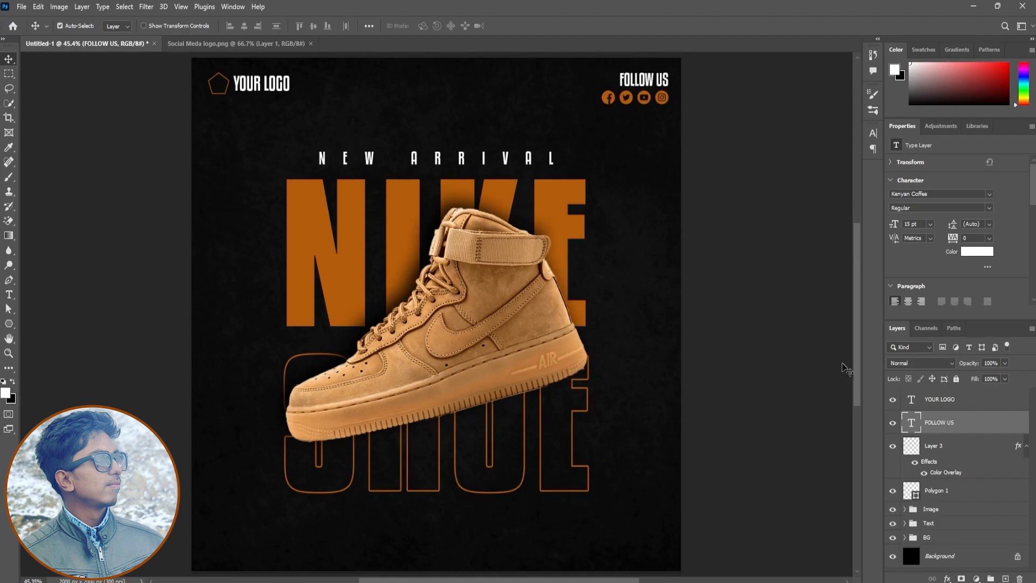
# Align the right edges of FOLLOW US and the social icons, and shift both slightly down and inward from the corner.
pyautogui.keyDown('ctrl'); pyautogui.click(935, 448); pyautogui.keyUp('ctrl')
pyautogui.click(327, 26)
pyautogui.hotkey('ctrl', 'z')
pyautogui.click(258, 26)
pyautogui.moveTo(594, 144); pyautogui.dragTo(594, 149)
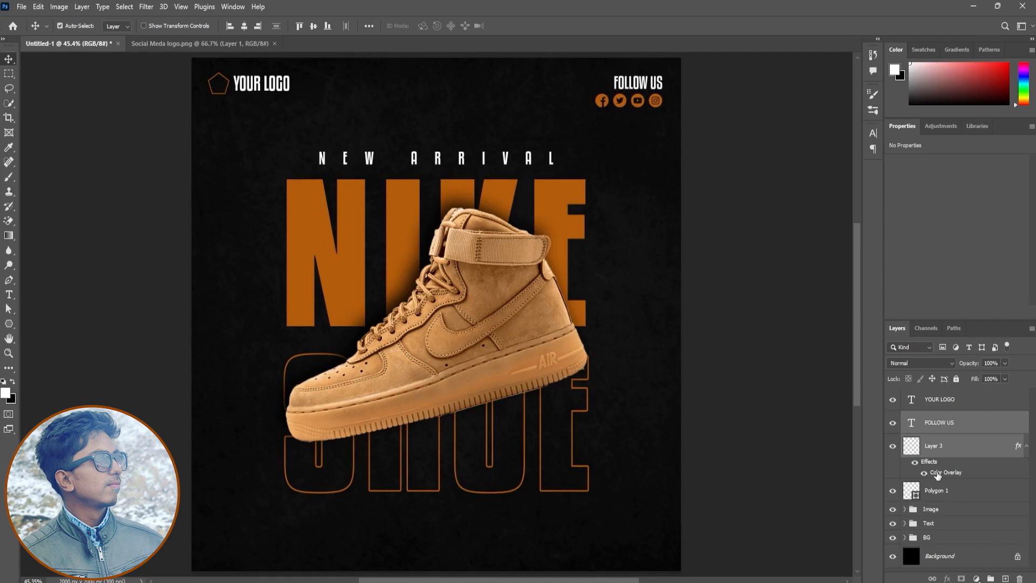
# Group FOLLOW US with the icons as Social Media, and the pentagon with YOUR LOGO as Logo.
pyautogui.hotkey('ctrl', 'g')
pyautogui.click(933, 437)
pyautogui.keyDown('ctrl'); pyautogui.click(938, 399); pyautogui.keyUp('ctrl')
pyautogui.hotkey('ctrl', 'g')
pyautogui.doubleClick(930, 395)
pyautogui.write('Logo')
pyautogui.press('Return')
pyautogui.doubleClick(931, 409)
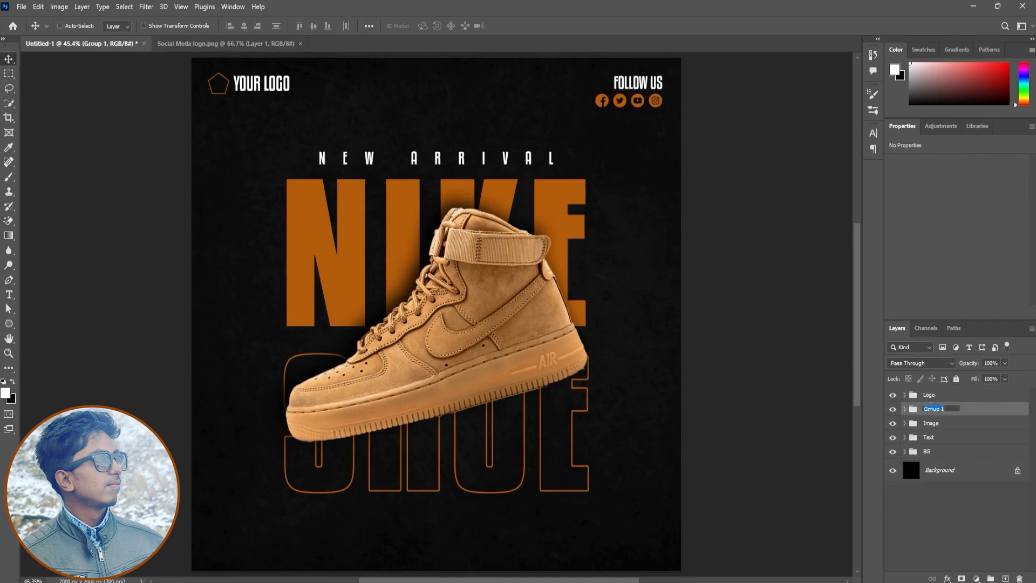
pyautogui.write('Social Media')
pyautogui.press('Return')
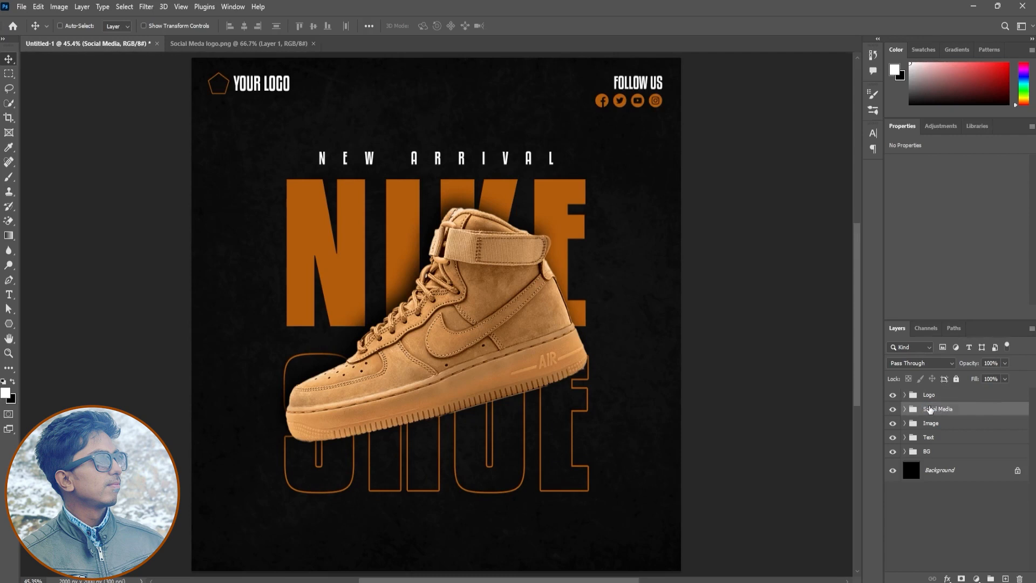
# Set the pentagon's outline in the Logo group to 6 px.
pyautogui.click(904, 395)
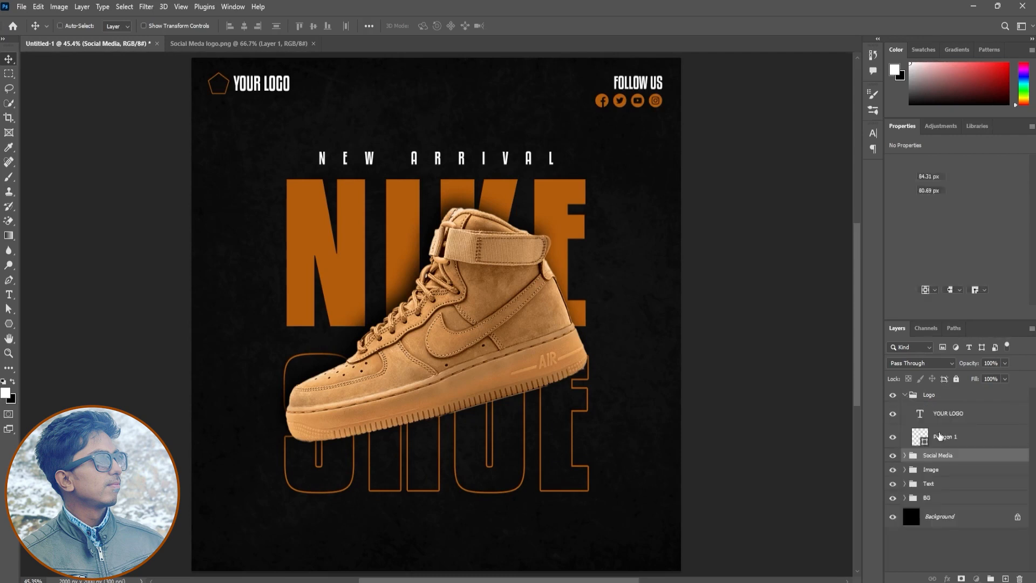
pyautogui.click(942, 438)
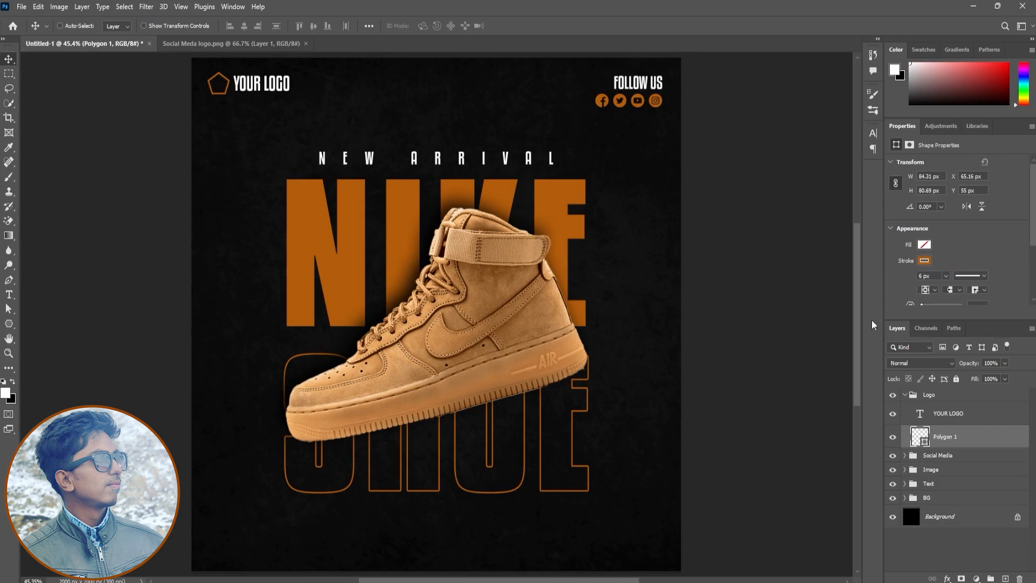
pyautogui.click(954, 399)
pyautogui.click(905, 395)
# Scale the Logo and Social Media groups down slightly together and reposition them near the poster's upper corners.
pyautogui.keyDown('shift'); pyautogui.click(937, 409); pyautogui.keyUp('shift')
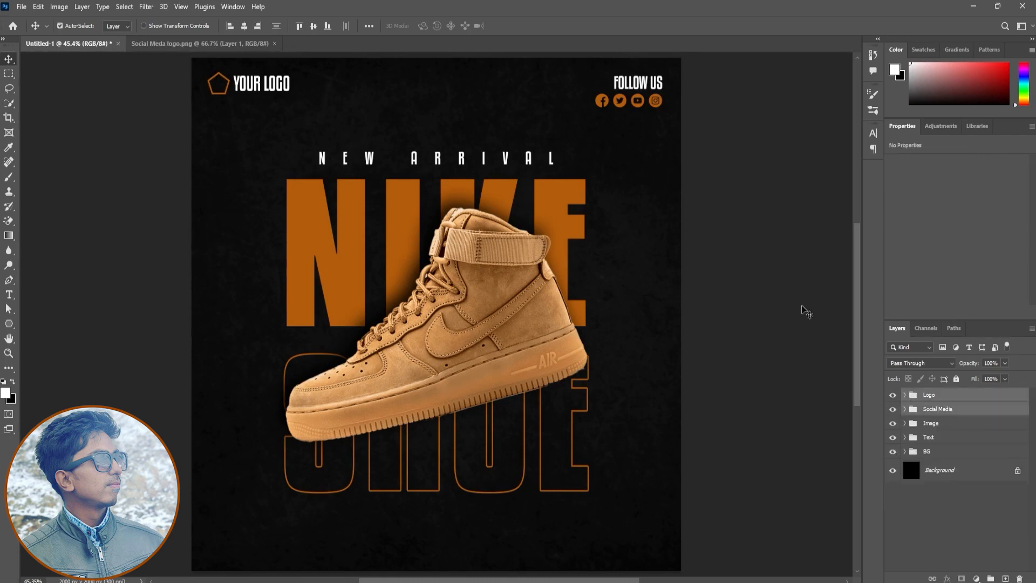
pyautogui.hotkey('ctrl', 't')
pyautogui.moveTo(662, 110); pyautogui.dragTo(654, 110)
pyautogui.click(532, 26)
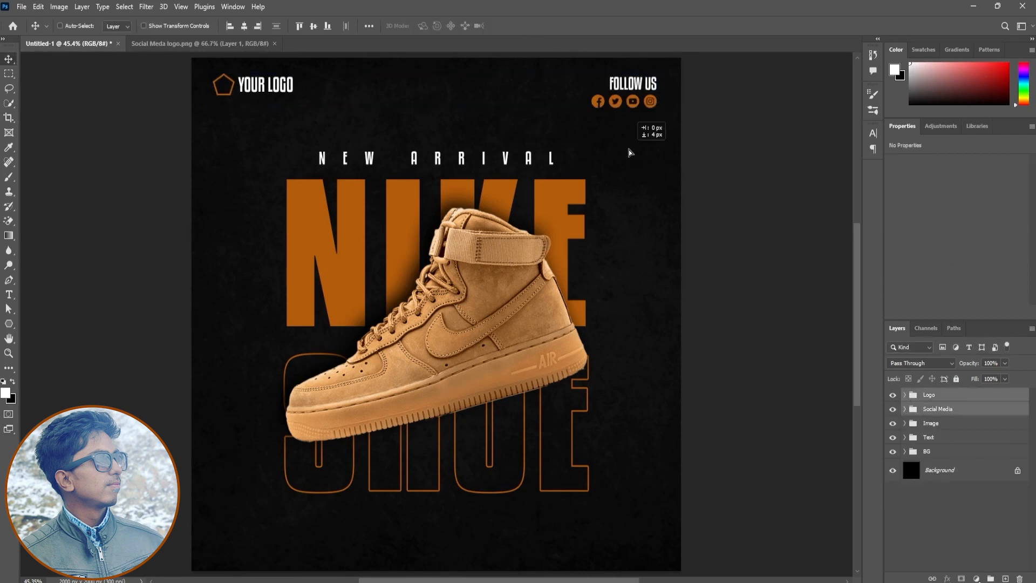
pyautogui.moveTo(682, 178); pyautogui.dragTo(676, 176)
pyautogui.click(938, 408)
pyautogui.moveTo(697, 284); pyautogui.dragTo(707, 282)
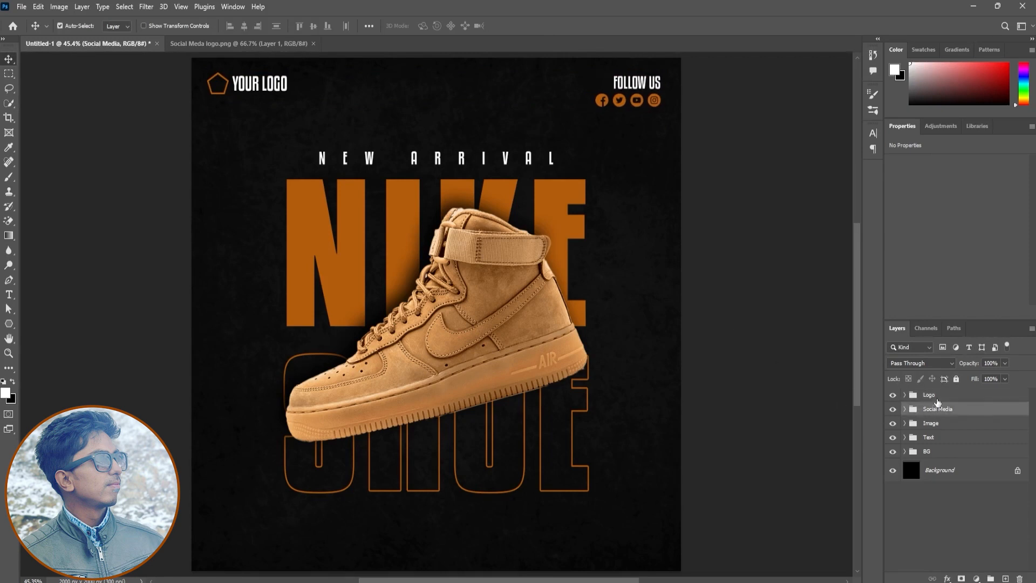
# Group Logo and Social Media together and center the new group horizontally on the canvas.
pyautogui.keyDown('shift'); pyautogui.click(939, 394); pyautogui.keyUp('shift')
pyautogui.hotkey('ctrl', 'g')
pyautogui.hotkey('ctrl', 'a')
pyautogui.click(244, 25)
pyautogui.hotkey('ctrl', 'd')
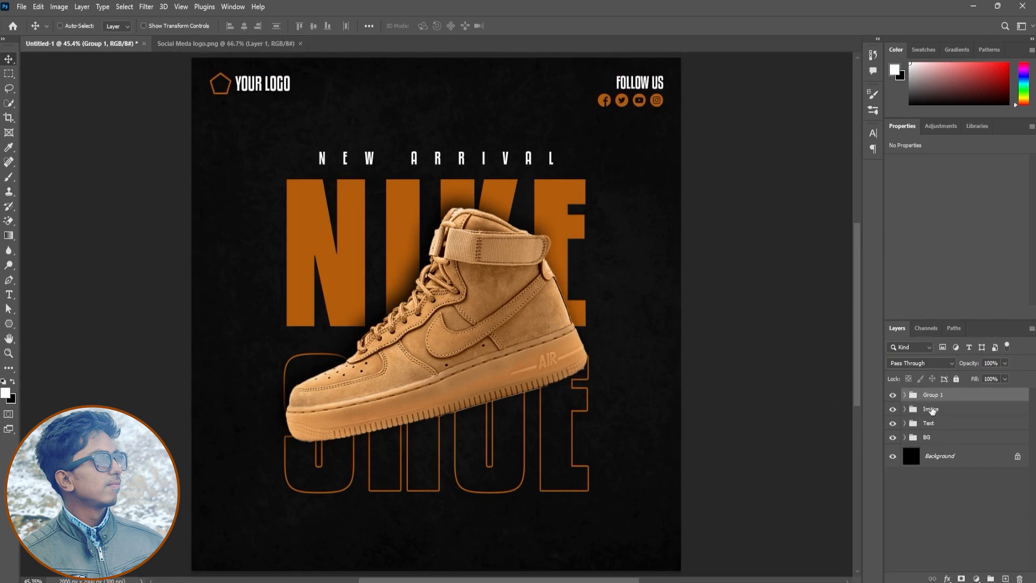
# Rename the group holding Logo and Social Media as Header.
pyautogui.click(904, 394)
pyautogui.doubleClick(932, 395)
pyautogui.write('Header')
pyautogui.press('Return')
pyautogui.click(905, 394)
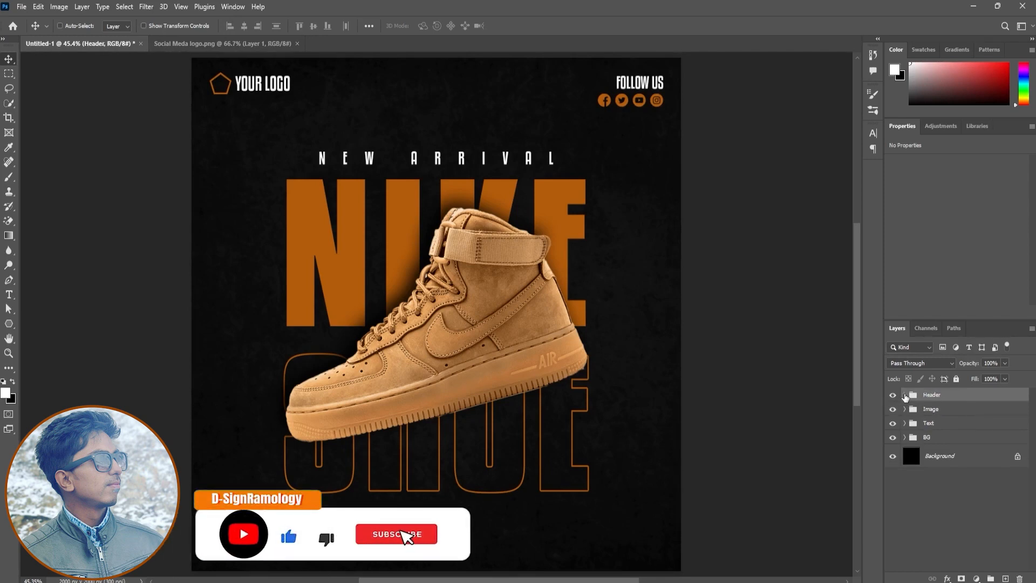
# Move the Image and Text groups straight up together by about 51 px.
pyautogui.click(939, 409)
pyautogui.keyDown('shift'); pyautogui.click(939, 422); pyautogui.keyUp('shift')
pyautogui.moveTo(627, 449); pyautogui.dragTo(624, 436)
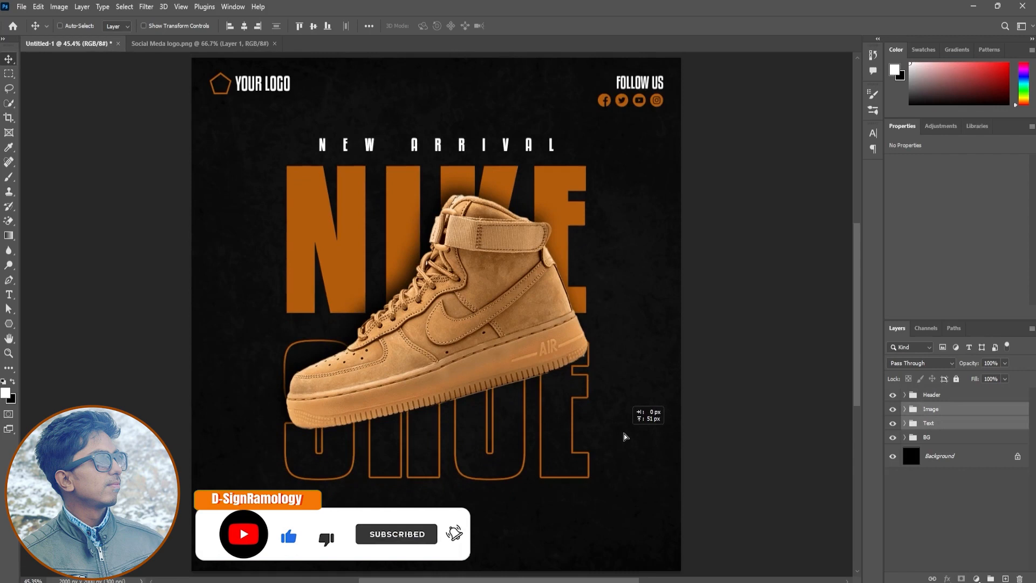
pyautogui.click(8, 324)
pyautogui.click(46, 334)
pyautogui.moveTo(359, 488); pyautogui.dragTo(503, 506)
pyautogui.hotkey('ctrl', 'z')
# Draw a rectangle about 478 by 98 px below the SHOE lettering and fill it with the poster's orange.
pyautogui.hotkey('shift', 'u')
pyautogui.moveTo(379, 492); pyautogui.dragTo(497, 516)
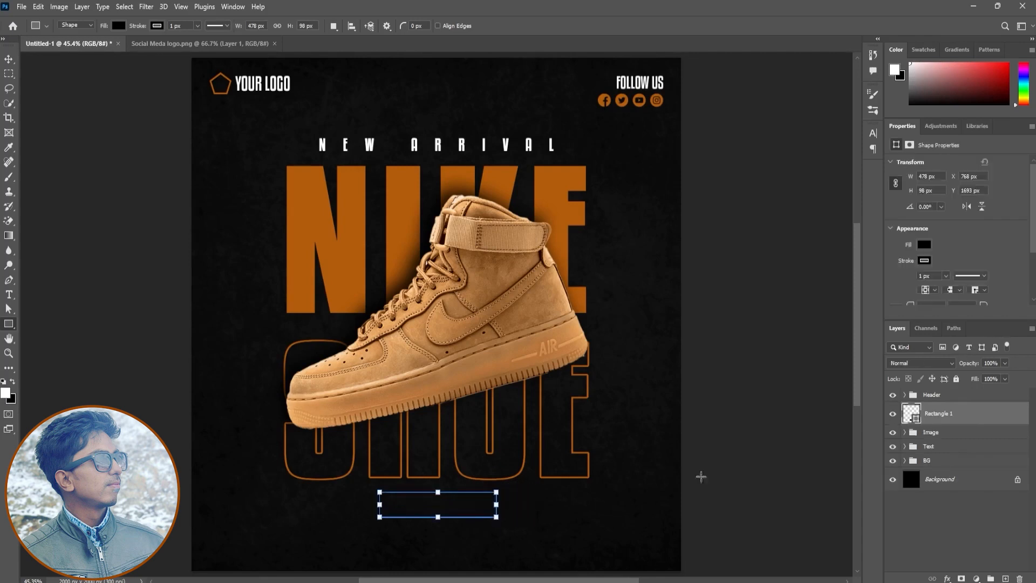
pyautogui.click(873, 134)
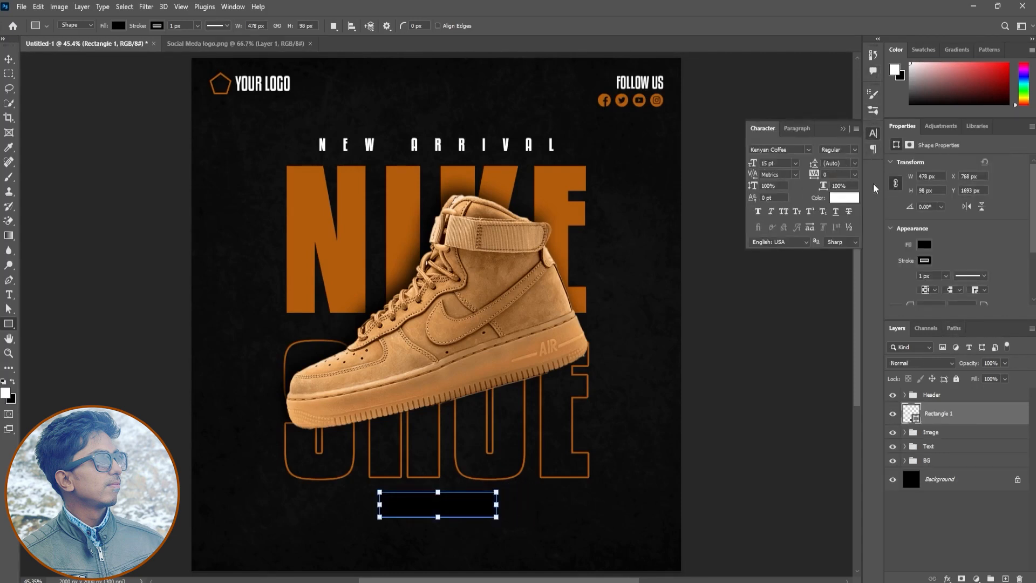
pyautogui.click(923, 245)
pyautogui.click(889, 305)
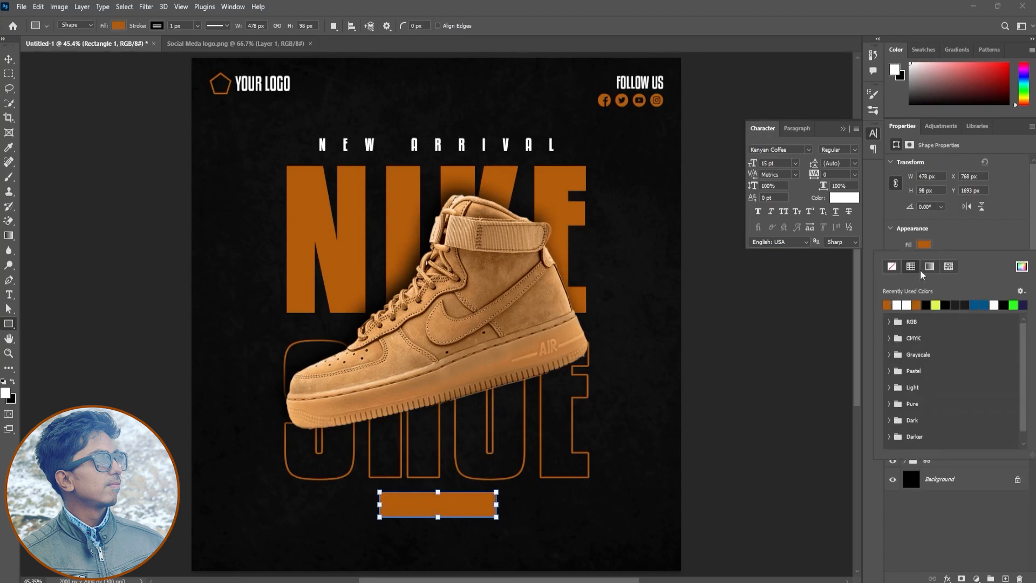
pyautogui.click(964, 239)
# Remove the rectangle's stroke and round its corners fully into a pill shape.
pyautogui.click(924, 261)
pyautogui.click(892, 282)
pyautogui.click(971, 257)
pyautogui.moveTo(911, 305); pyautogui.dragTo(955, 305)
# Narrow the orange pill slightly and center it horizontally on the canvas.
pyautogui.moveTo(500, 506); pyautogui.dragTo(492, 506)
pyautogui.press('v')
pyautogui.hotkey('ctrl', 'a')
pyautogui.click(243, 26)
pyautogui.hotkey('ctrl', 'd')
# Add the white 15 pt text "SHOP NOW" and place it in the middle of the orange pill.
pyautogui.press('t')
pyautogui.click(302, 528)
pyautogui.write('SHOP NOW')
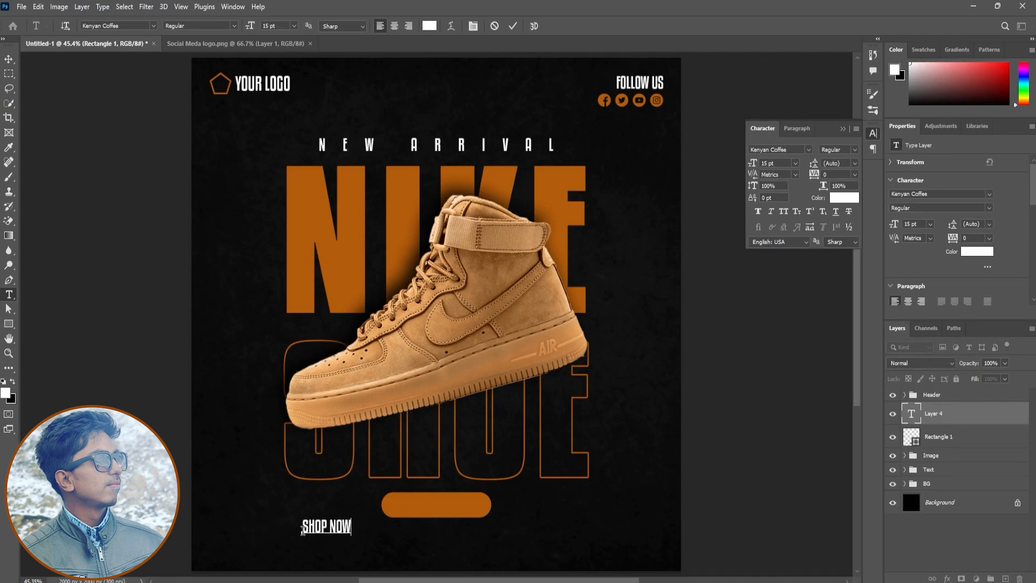
pyautogui.hotkey('ctrl', 'Return')
pyautogui.press('v')
pyautogui.moveTo(378, 543); pyautogui.dragTo(491, 520)
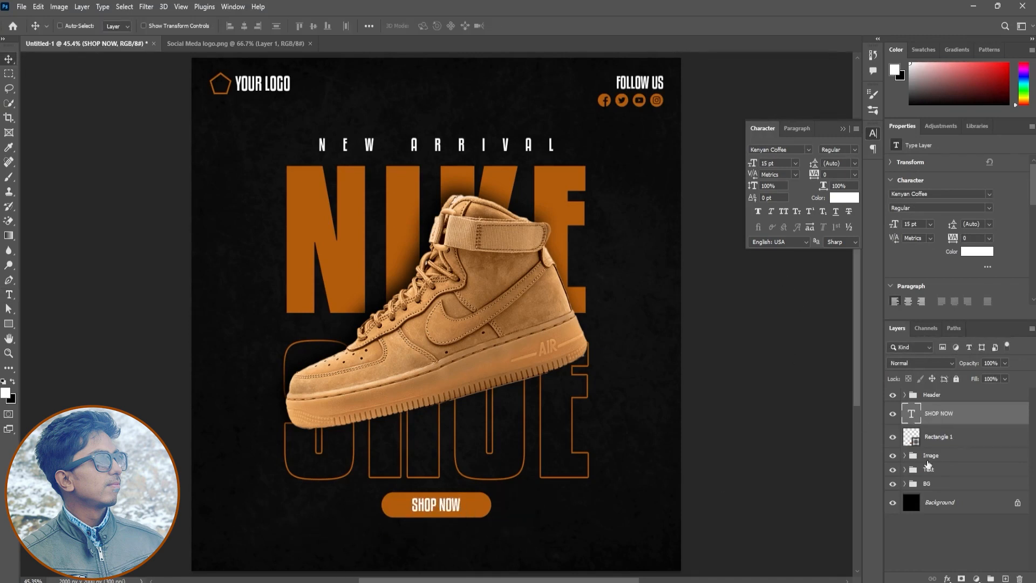
# Shrink the orange pill around SHOP NOW to about 363 by 90 px.
pyautogui.click(966, 437)
pyautogui.hotkey('ctrl', 't')
pyautogui.moveTo(493, 519); pyautogui.dragTo(482, 506)
pyautogui.press('Return')
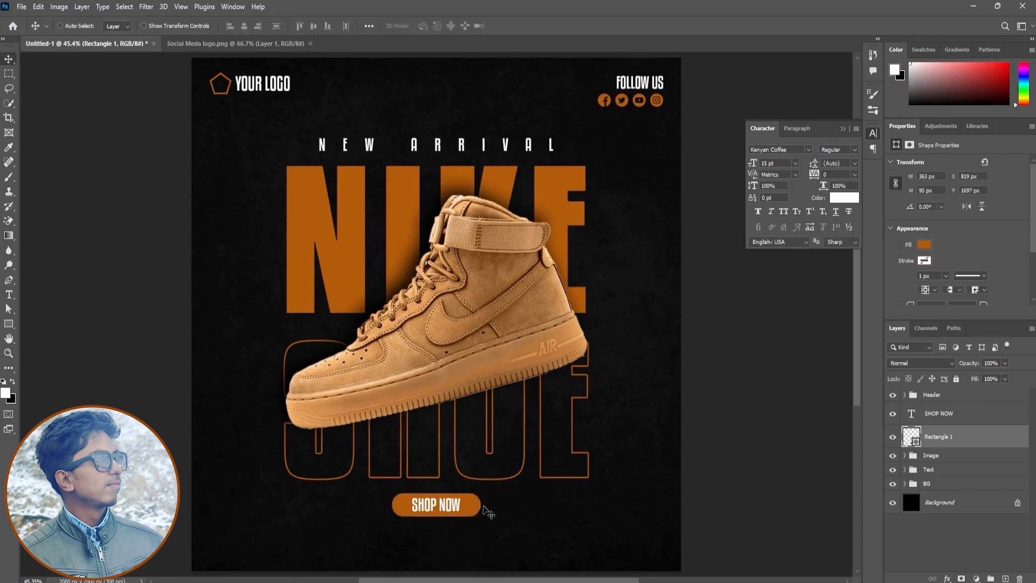
# Set the SHOP NOW text's tracking to 200 and align its horizontal center with the pill.
pyautogui.click(939, 413)
pyautogui.moveTo(812, 174); pyautogui.dragTo(834, 178)
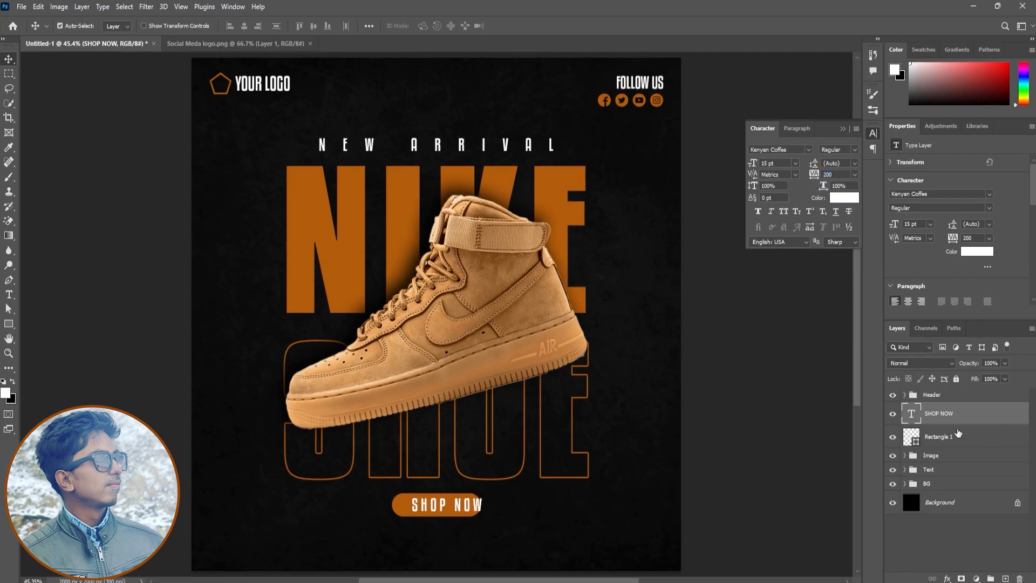
pyautogui.keyDown('shift'); pyautogui.click(939, 437); pyautogui.keyUp('shift')
pyautogui.click(244, 26)
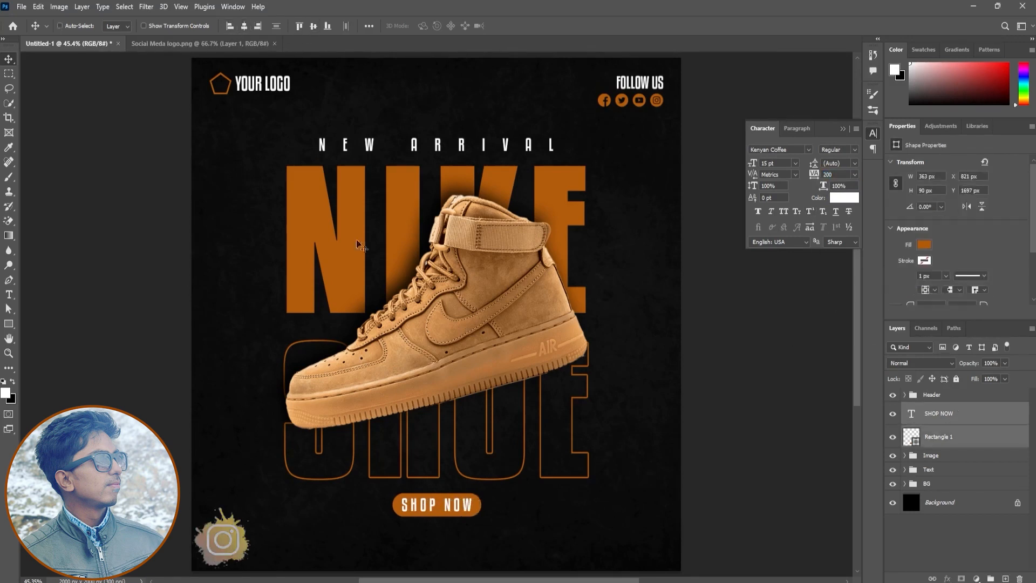
# Group SHOP NOW with its pill, enlarge the group to about 115%, and move it lower on the poster.
pyautogui.hotkey('ctrl', 'g')
pyautogui.hotkey('ctrl', 't')
pyautogui.moveTo(481, 516); pyautogui.dragTo(489, 521)
pyautogui.moveTo(465, 502); pyautogui.dragTo(465, 522)
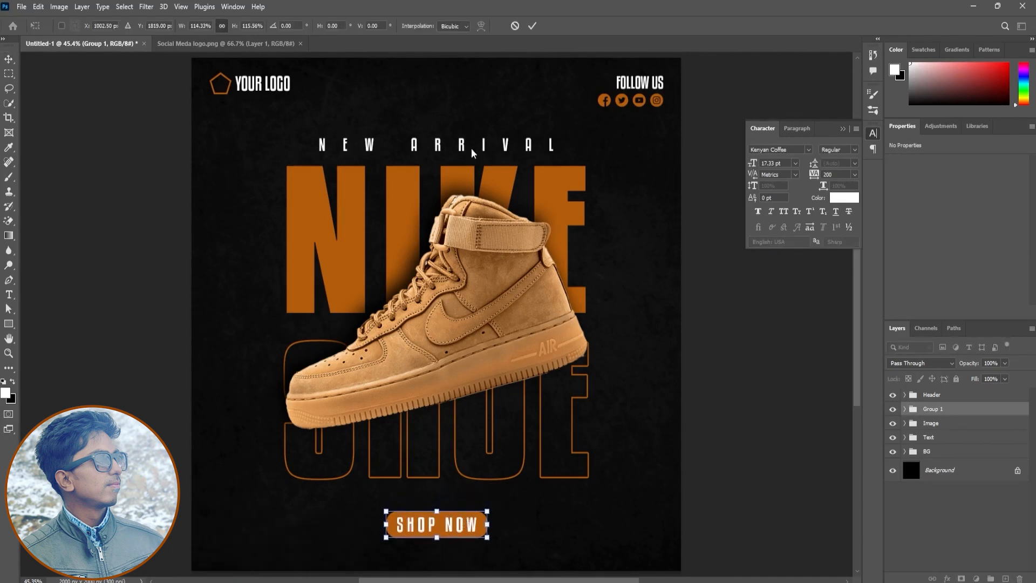
pyautogui.click(531, 26)
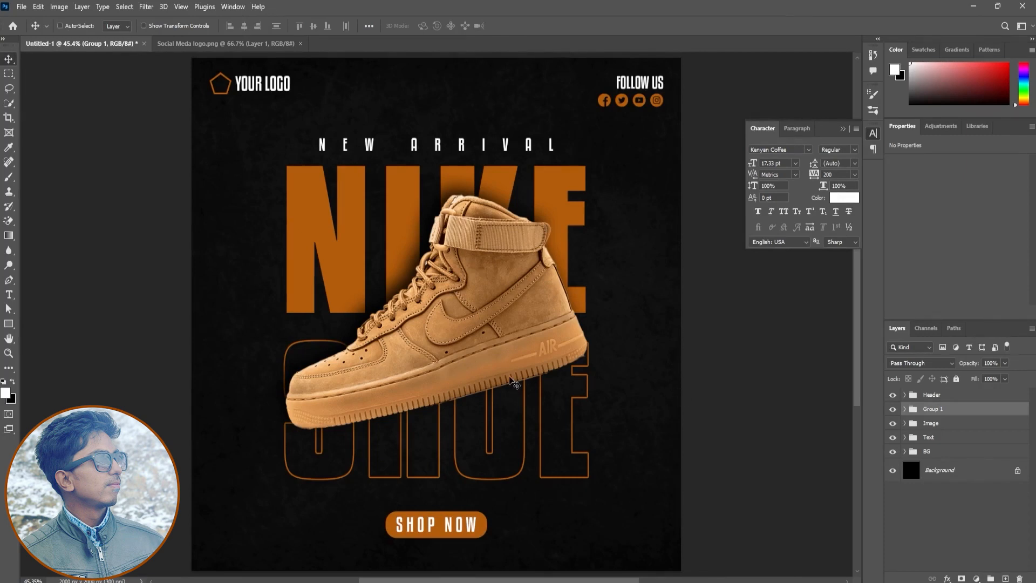
# Rename the button's group as Shop Button and expand it to select the pill layer.
pyautogui.doubleClick(930, 408)
pyautogui.write('Shop Button')
pyautogui.press('Return')
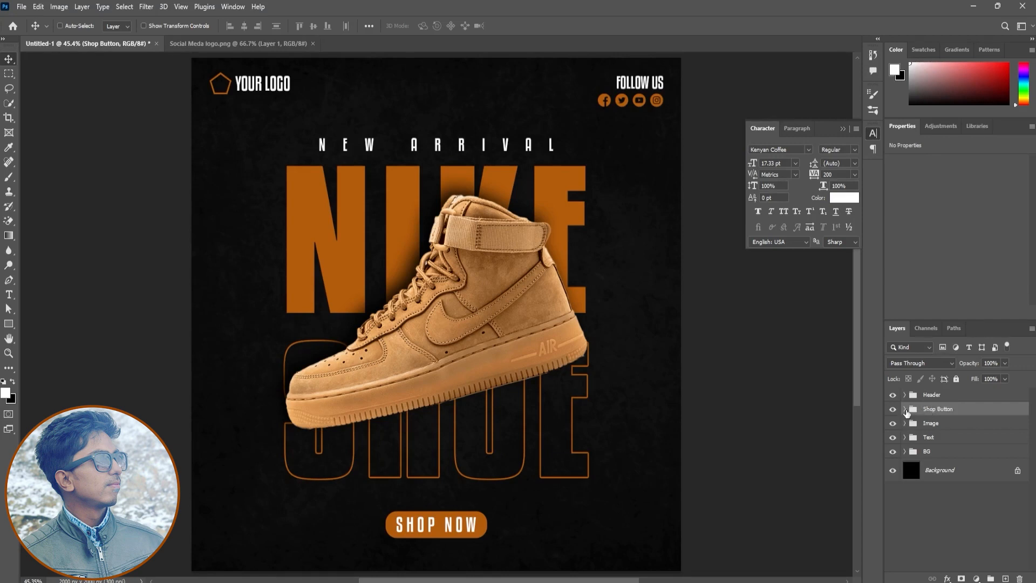
pyautogui.click(904, 409)
pyautogui.click(945, 451)
pyautogui.click(947, 578)
pyautogui.click(958, 566)
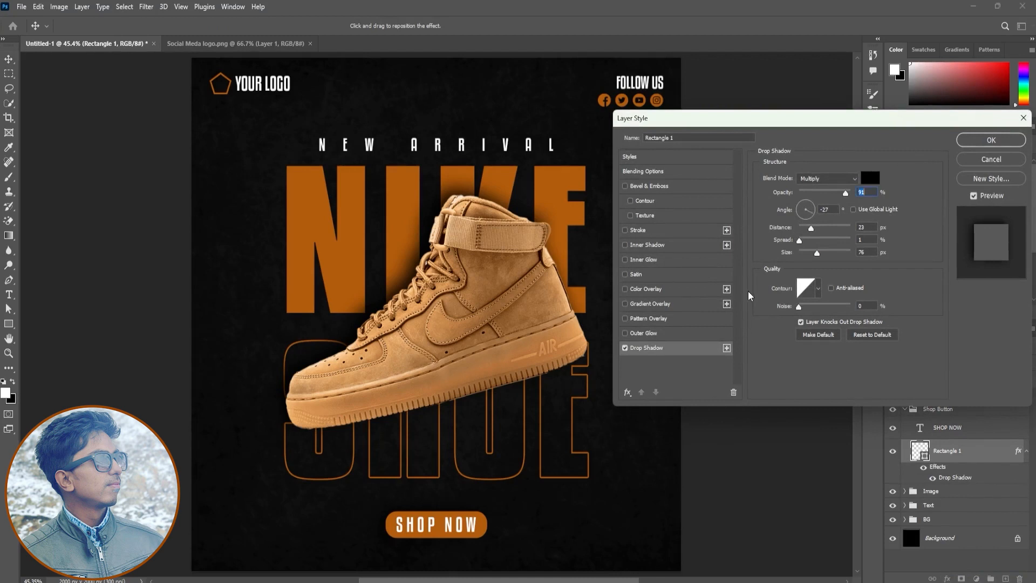
pyautogui.click(991, 160)
# Select the pill's outline, add a new layer above it, and sample #d99652 from the shoe as the foreground color.
pyautogui.keyDown('ctrl'); pyautogui.click(923, 455); pyautogui.keyUp('ctrl')
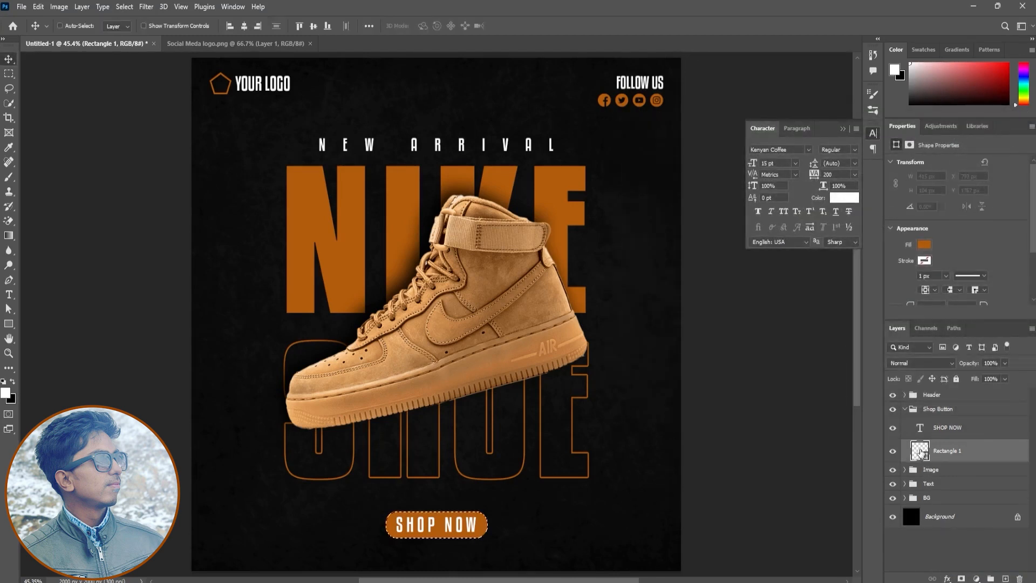
pyautogui.click(1005, 578)
pyautogui.click(5, 392)
pyautogui.click(297, 379)
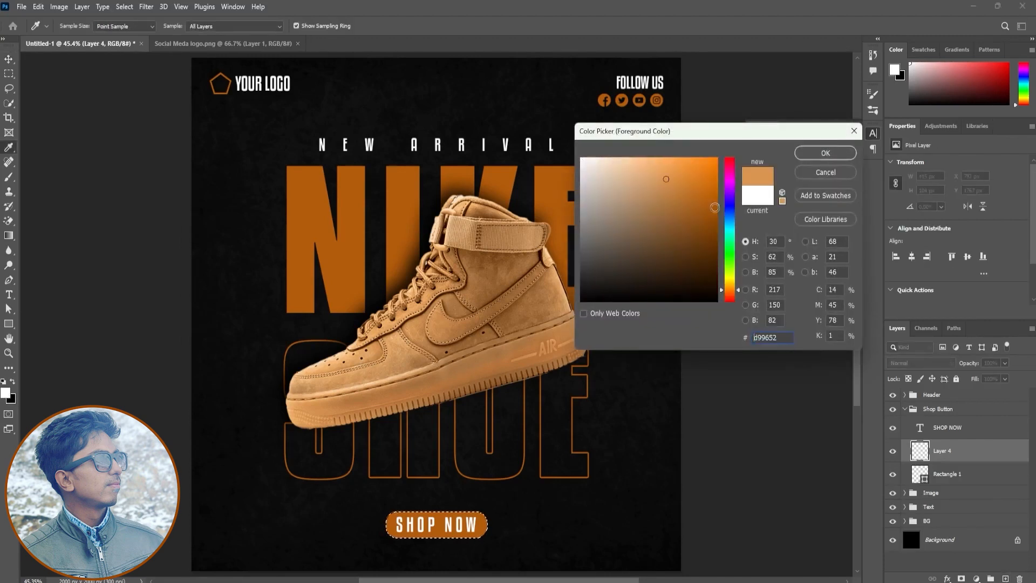
pyautogui.click(826, 153)
# Apply a linear foreground-to-transparent gradient rising from below the pill, with Reverse off, and deselect.
pyautogui.press('g')
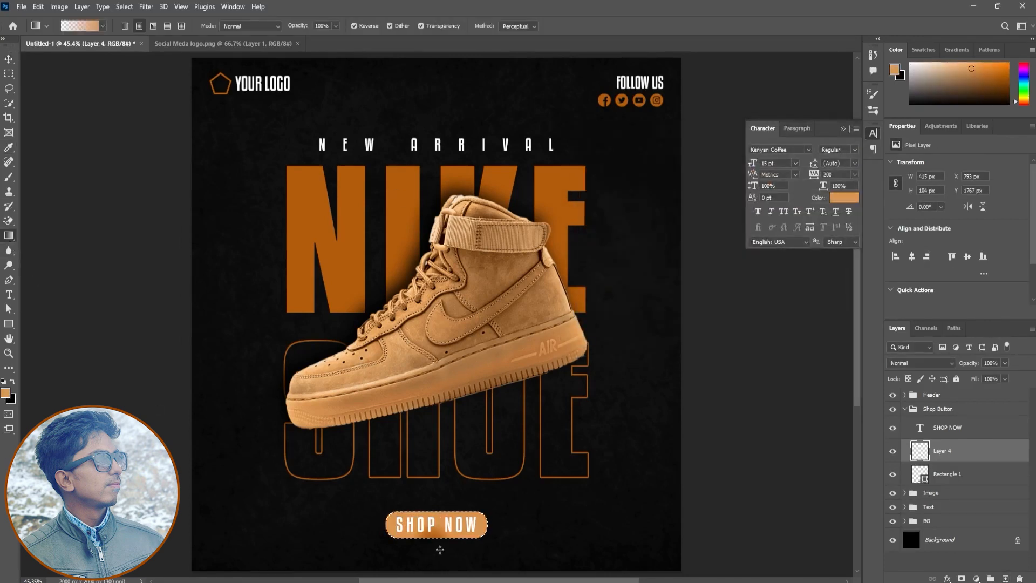
pyautogui.click(125, 26)
pyautogui.click(354, 26)
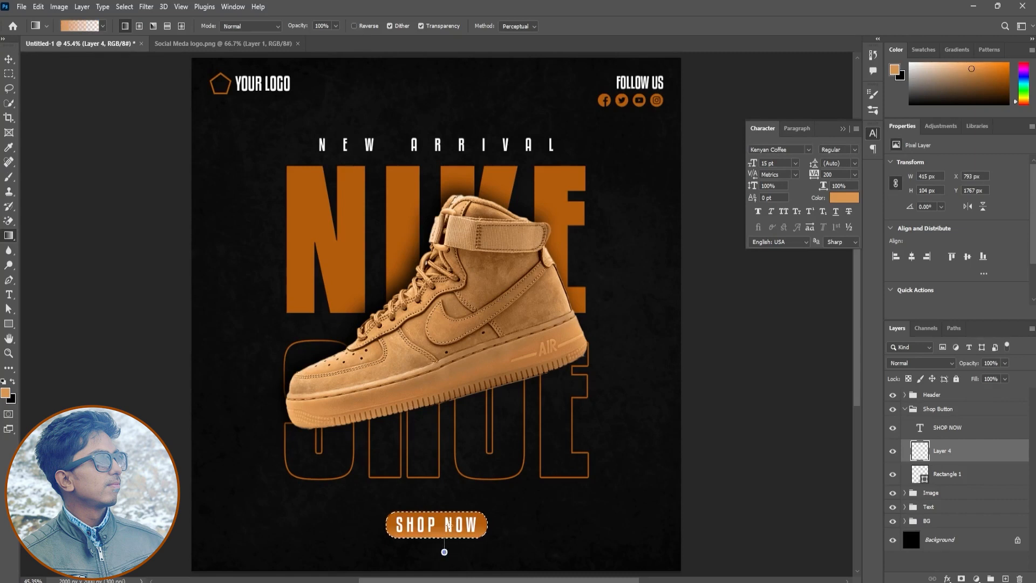
pyautogui.hotkey('ctrl', 'd')
# Set the SHOP NOW text to the Regular style with faux bold.
pyautogui.click(936, 431)
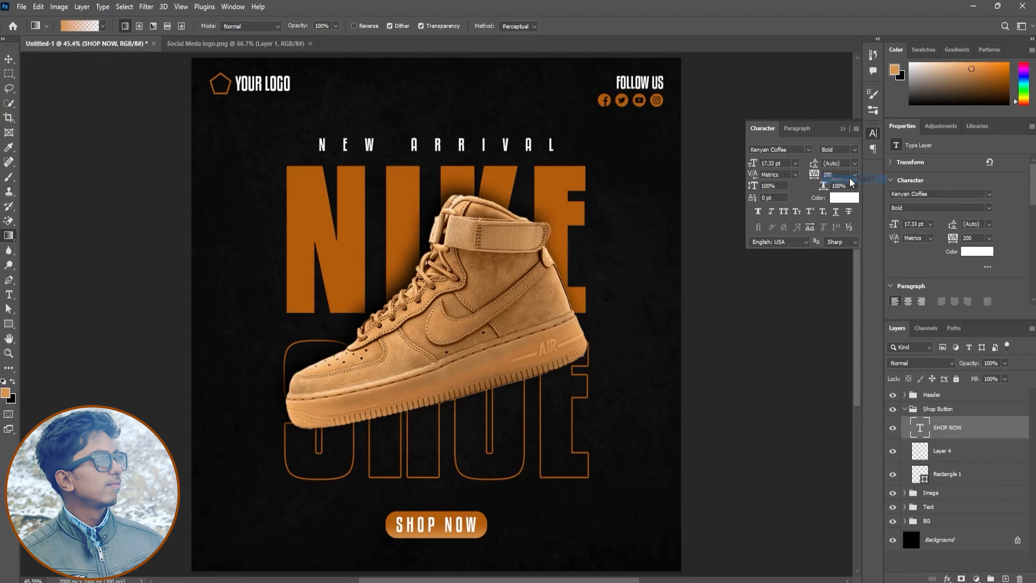
pyautogui.click(839, 150)
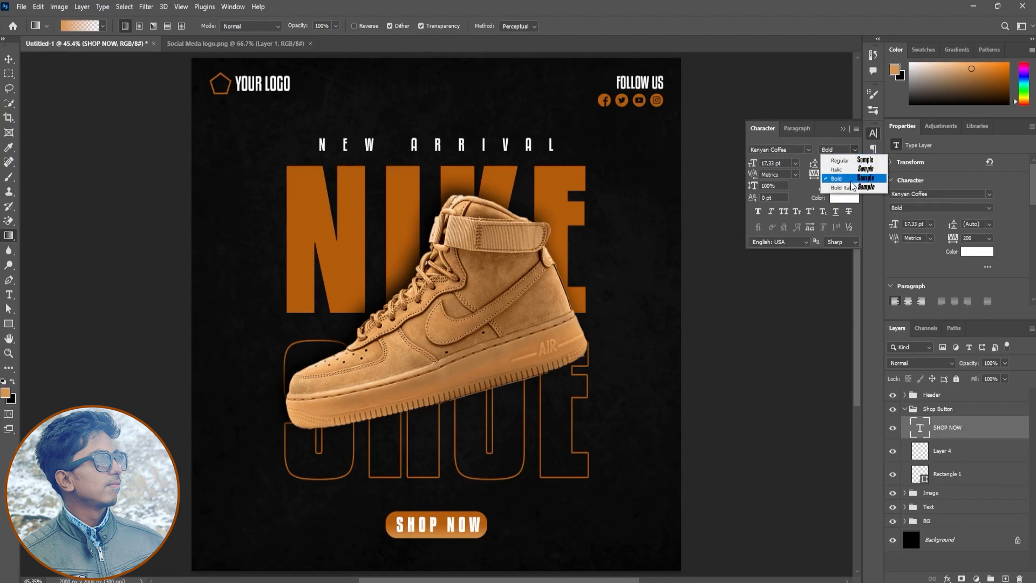
pyautogui.click(833, 152)
pyautogui.click(759, 211)
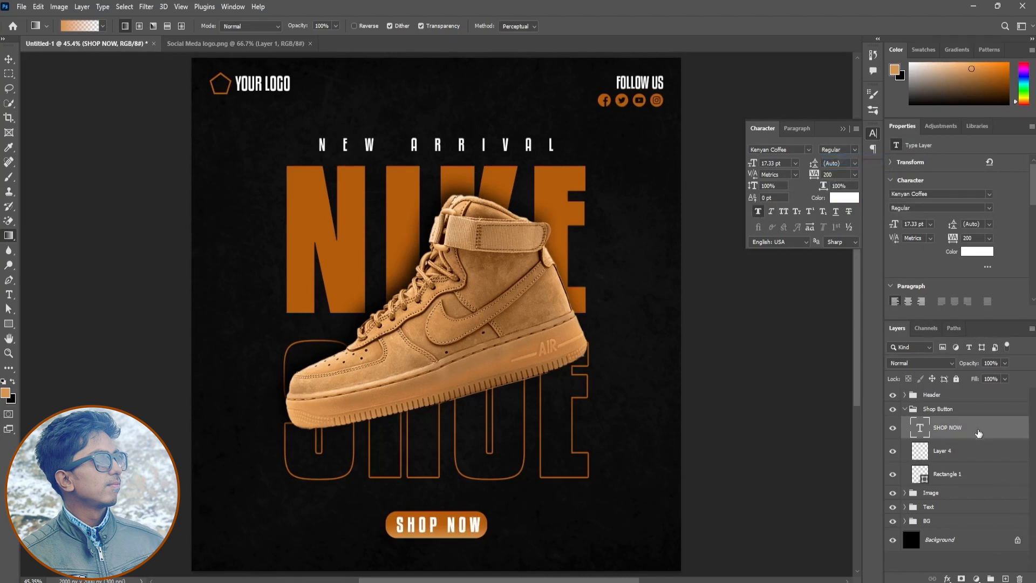
# Align the horizontal centers of the SHOP NOW text, gradient and pill layers, and collapse the Shop Button group.
pyautogui.keyDown('ctrl'); pyautogui.click(965, 451); pyautogui.keyUp('ctrl')
pyautogui.keyDown('ctrl'); pyautogui.click(963, 473); pyautogui.keyUp('ctrl')
pyautogui.press('v')
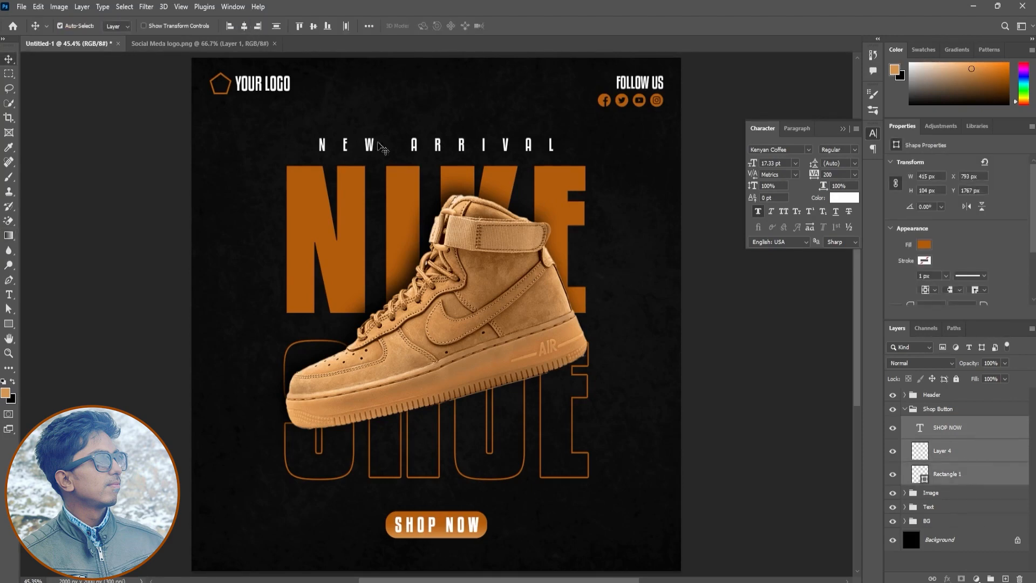
pyautogui.click(905, 408)
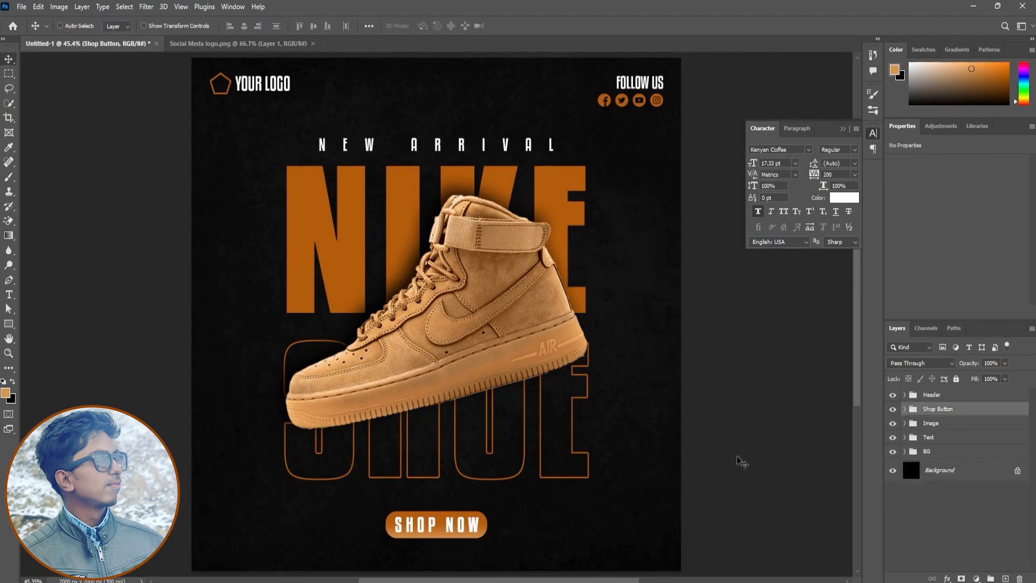
# Close the social media logo document, open Arrow.png, and bring the arrow into the poster.
pyautogui.click(313, 43)
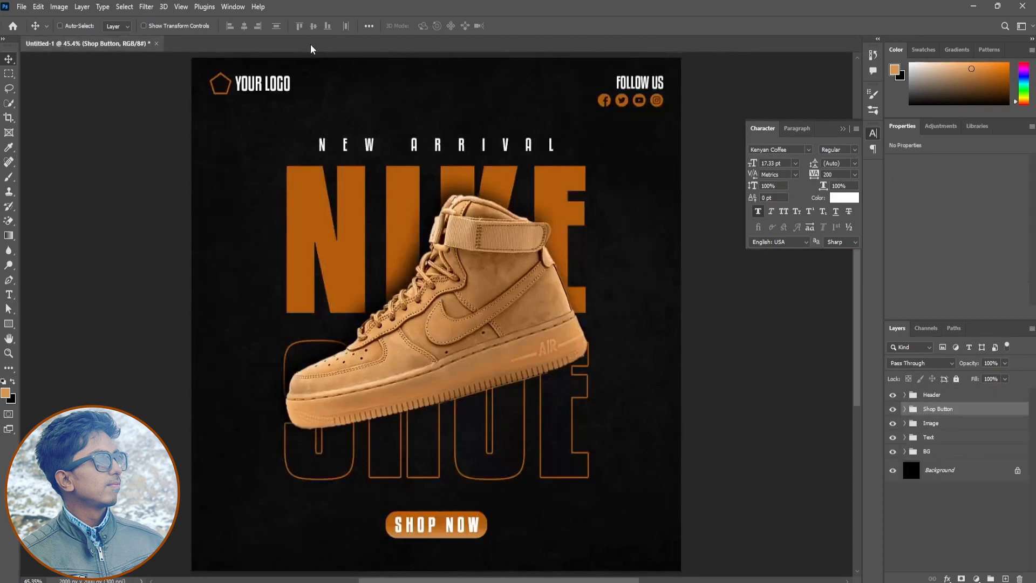
pyautogui.click(21, 6)
pyautogui.click(43, 34)
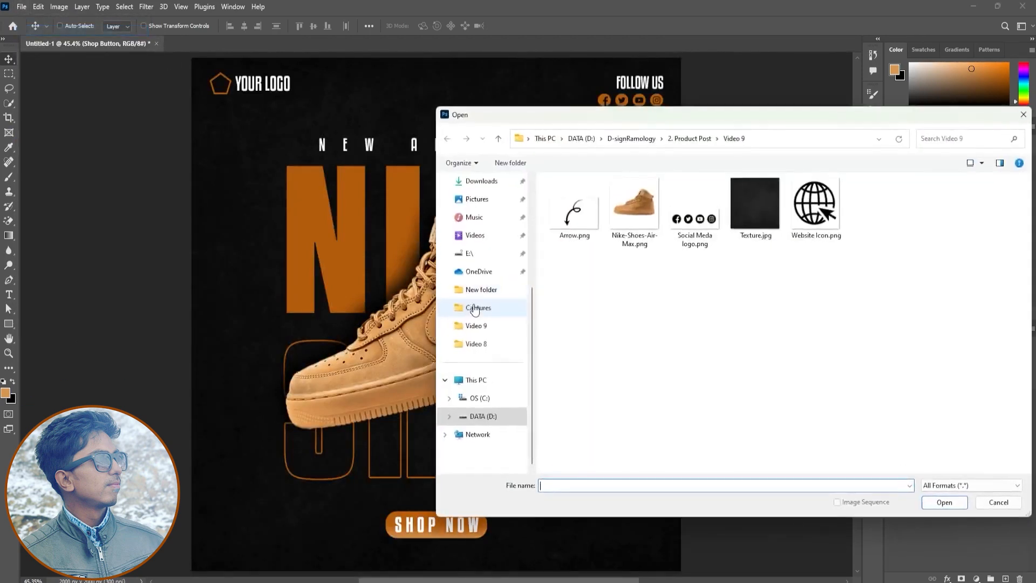
pyautogui.click(593, 234)
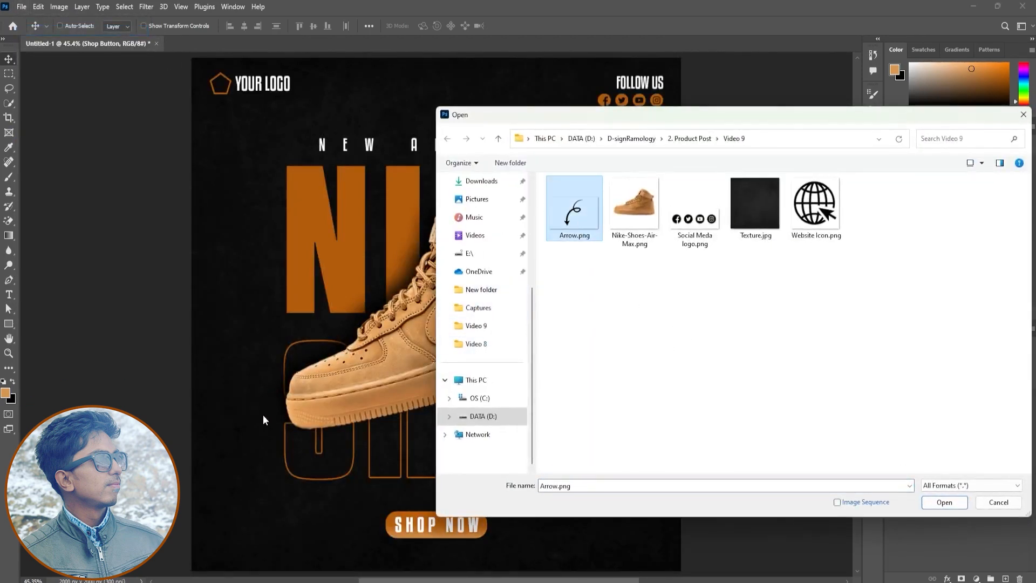
pyautogui.press('Return')
pyautogui.moveTo(417, 287); pyautogui.dragTo(251, 314)
# Apply a white (ffffff) Color Overlay to the arrow layer.
pyautogui.click(947, 578)
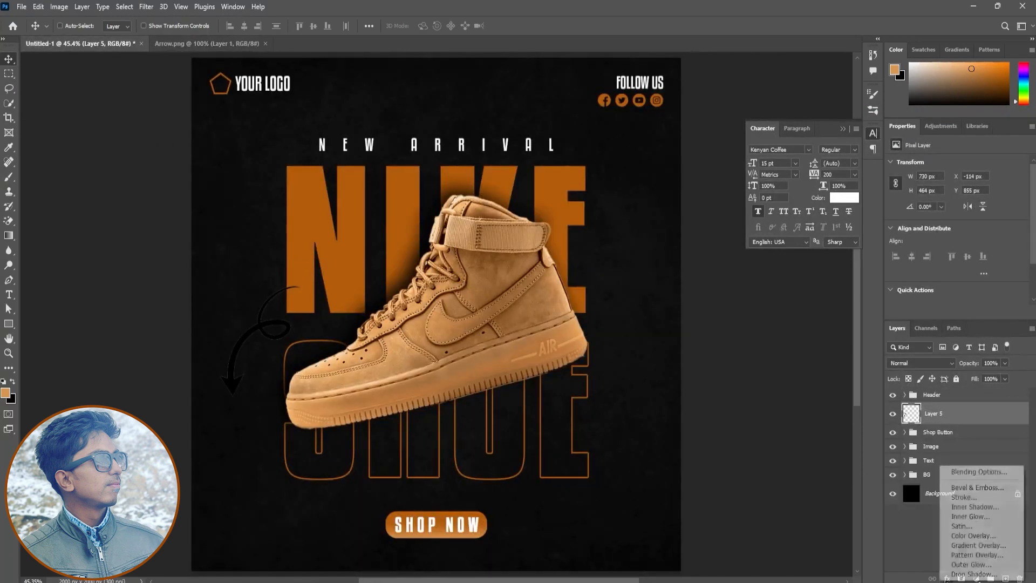
pyautogui.click(983, 535)
pyautogui.click(867, 178)
pyautogui.write('ffffff')
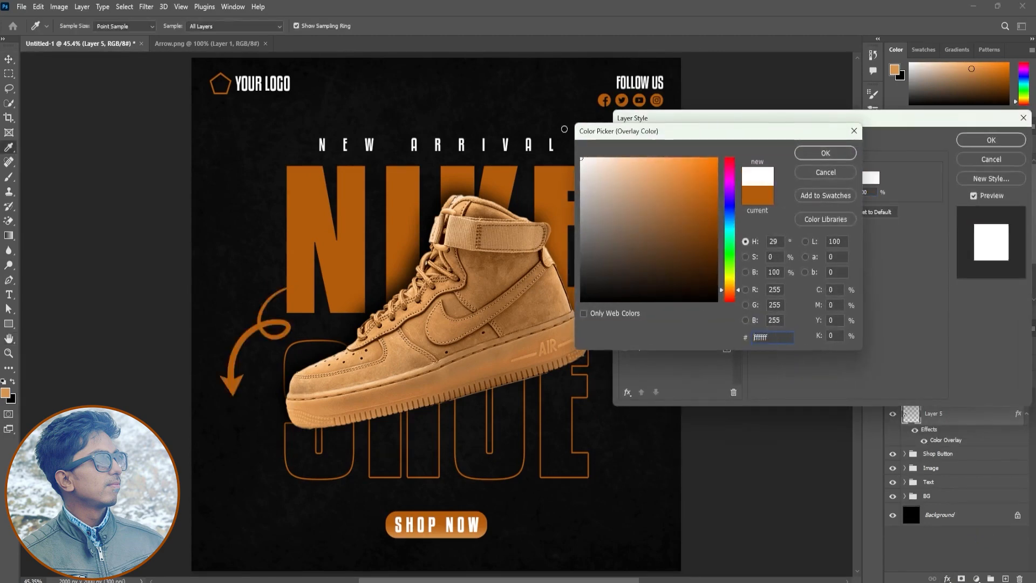
pyautogui.click(826, 153)
pyautogui.press('Return')
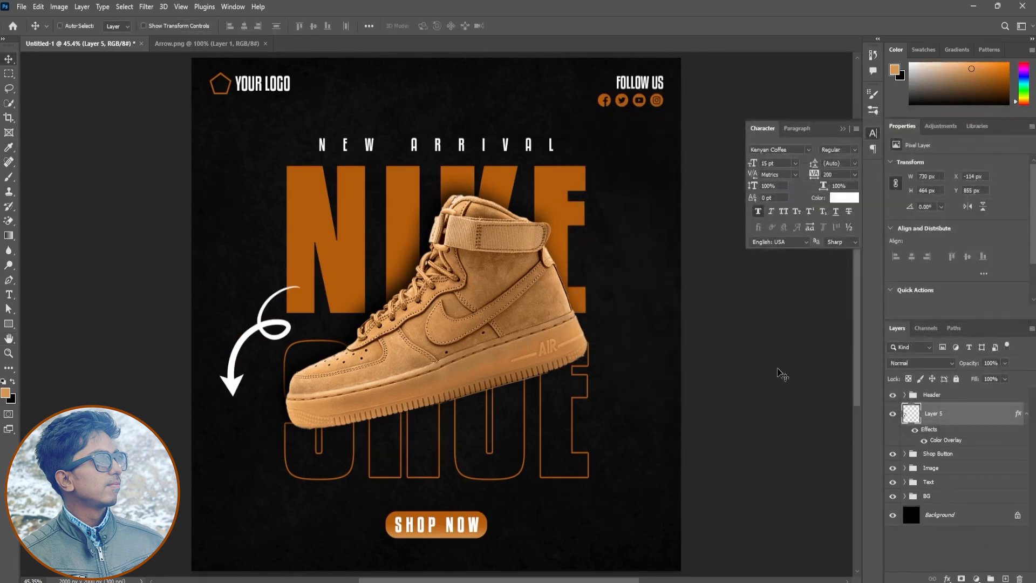
# Shrink and rotate the arrow to about 179 by 218 px and place it left of SHOP NOW, pointing at the button.
pyautogui.moveTo(312, 372); pyautogui.dragTo(280, 418)
pyautogui.hotkey('ctrl', 't')
pyautogui.moveTo(237, 389); pyautogui.dragTo(323, 512)
pyautogui.moveTo(393, 525); pyautogui.dragTo(375, 353)
pyautogui.moveTo(318, 527); pyautogui.dragTo(369, 551)
pyautogui.press('Return')
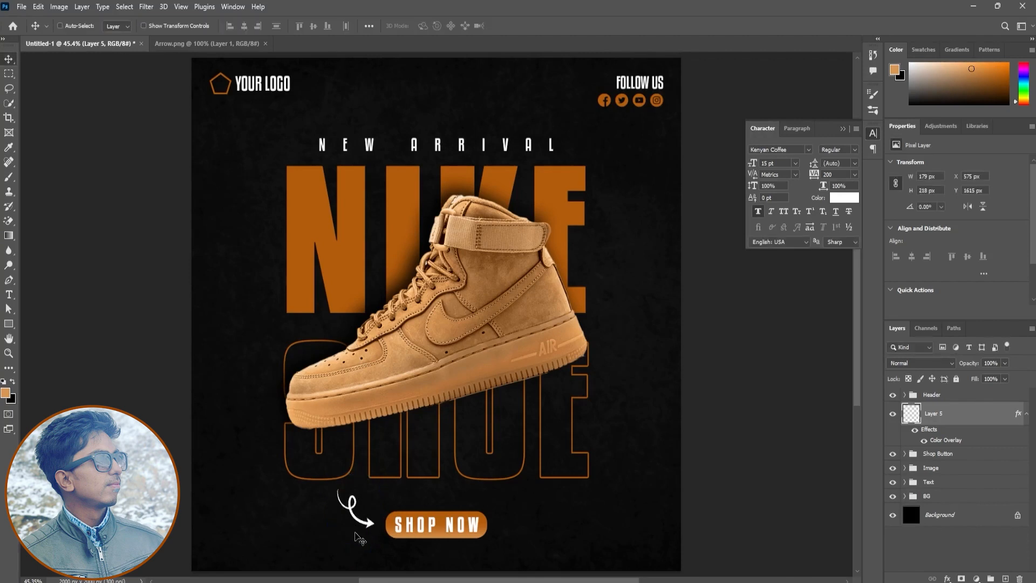
# Duplicate the arrow, flip the copy horizontally, and place it on the other side of the SHOP NOW button.
pyautogui.hotkey('ctrl', 'j')
pyautogui.hotkey('ctrl', 't')
pyautogui.rightClick(363, 521)
pyautogui.click(378, 502)
pyautogui.moveTo(365, 514); pyautogui.dragTo(532, 518)
pyautogui.press('Return')
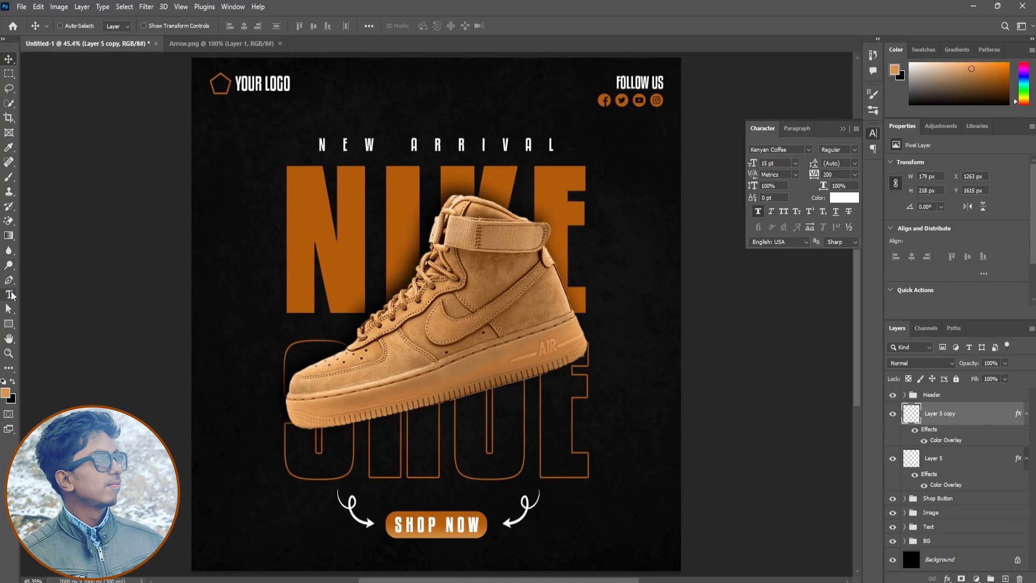
# Group both arrow layers as Element and close the Arrow.png document.
pyautogui.keyDown('shift'); pyautogui.click(931, 460); pyautogui.keyUp('shift')
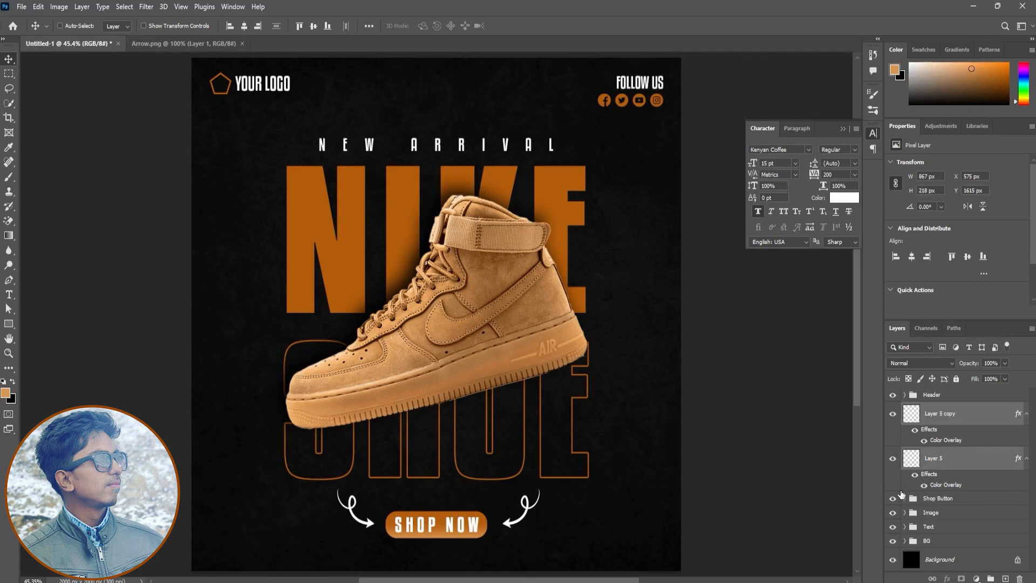
pyautogui.hotkey('ctrl', 'g')
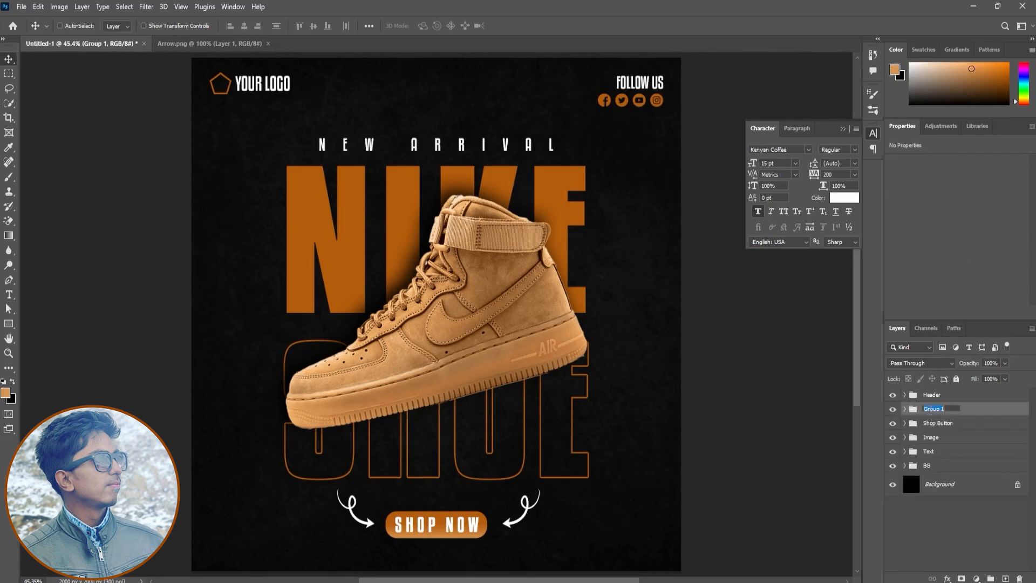
pyautogui.write('t')
pyautogui.press('Return')
pyautogui.click(207, 43)
pyautogui.click(268, 43)
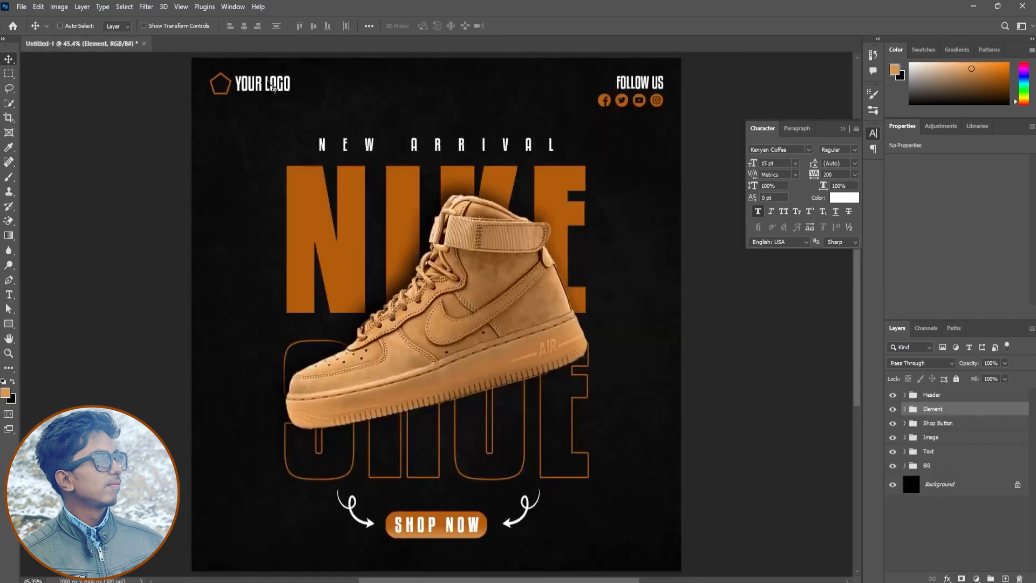
# Open Website Icon.png, bring the icon into the poster, and scale it down to about 74 by 71 px.
pyautogui.click(23, 8)
pyautogui.click(31, 31)
pyautogui.click(823, 213)
pyautogui.doubleClick(822, 213)
pyautogui.moveTo(585, 248); pyautogui.dragTo(475, 346)
pyautogui.hotkey('ctrl', 't')
pyautogui.moveTo(618, 300); pyautogui.dragTo(550, 406)
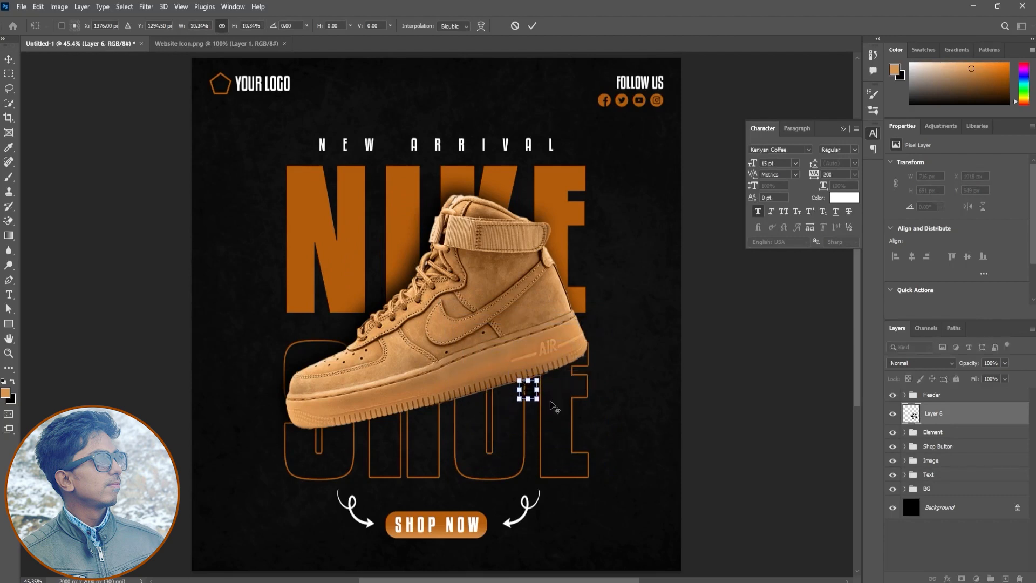
pyautogui.click(532, 25)
# Apply a Color Overlay to the website icon using the orange sampled from the NIKE lettering.
pyautogui.click(947, 578)
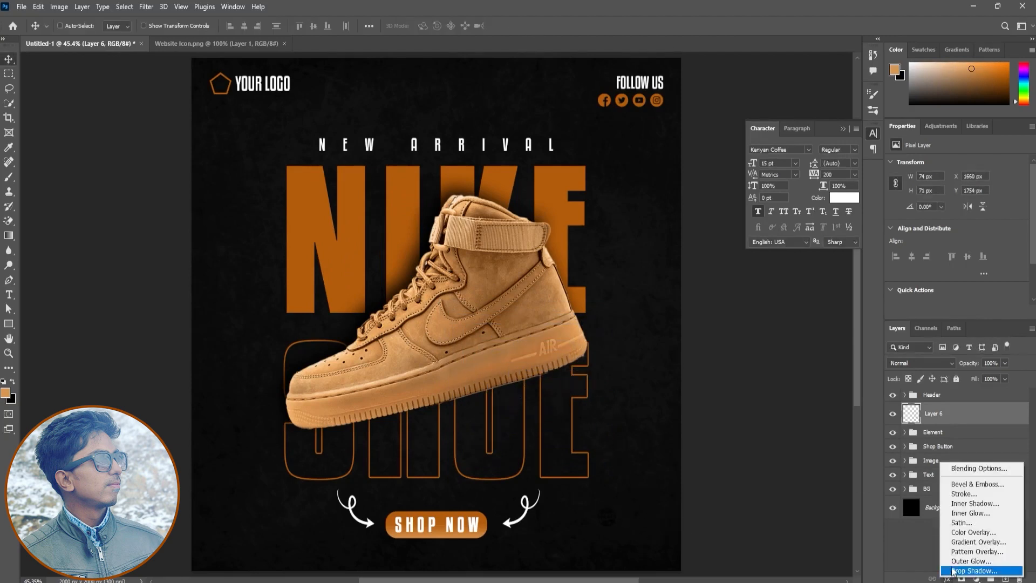
pyautogui.click(966, 532)
pyautogui.click(870, 178)
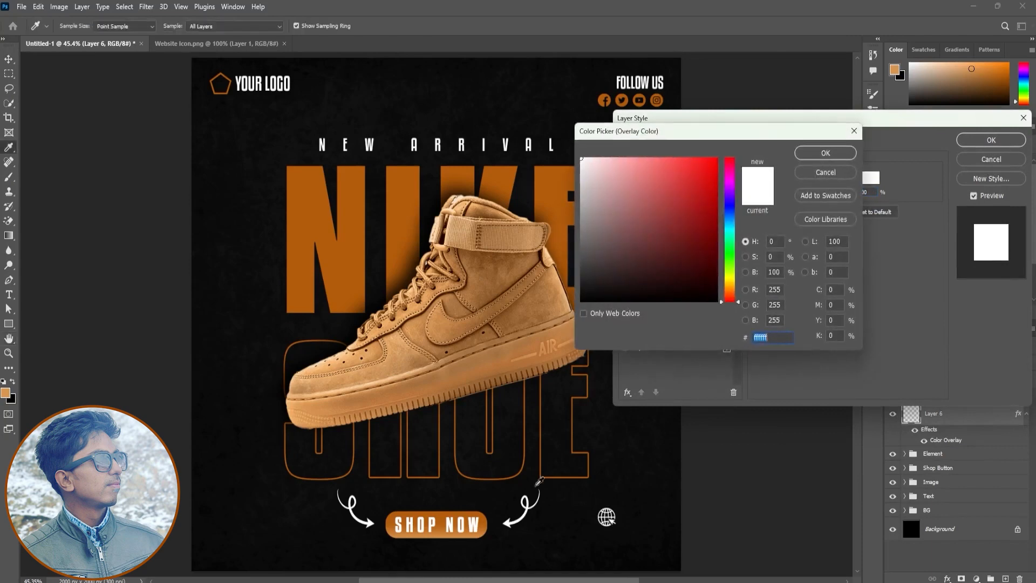
pyautogui.click(385, 230)
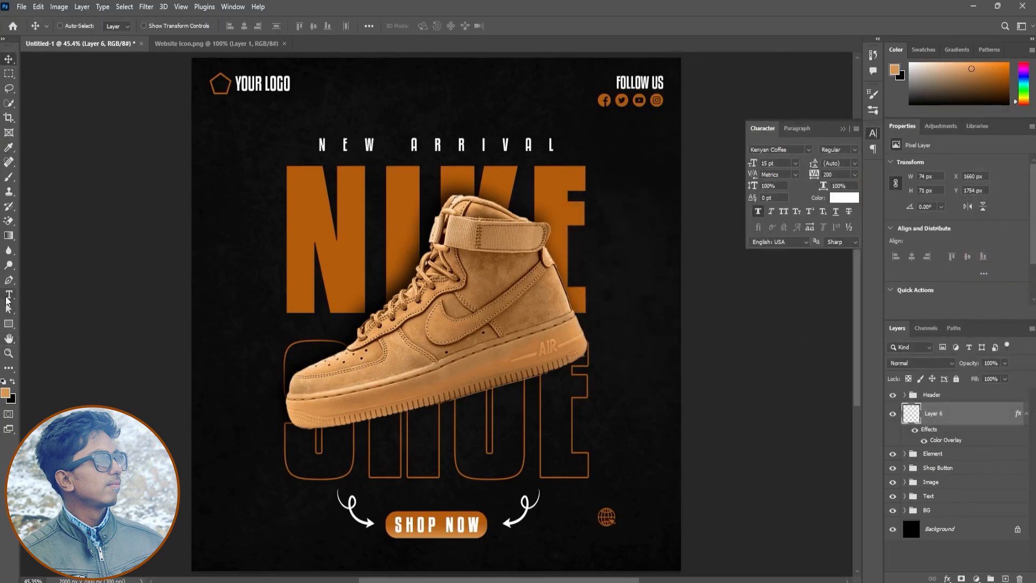
pyautogui.click(8, 294)
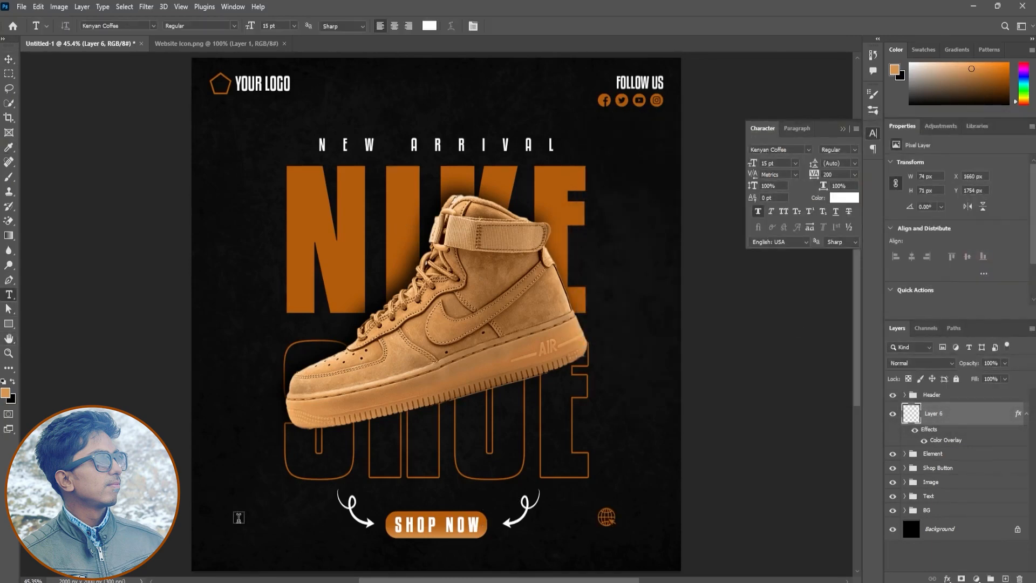
pyautogui.click(238, 516)
pyautogui.write('www.nikewe')
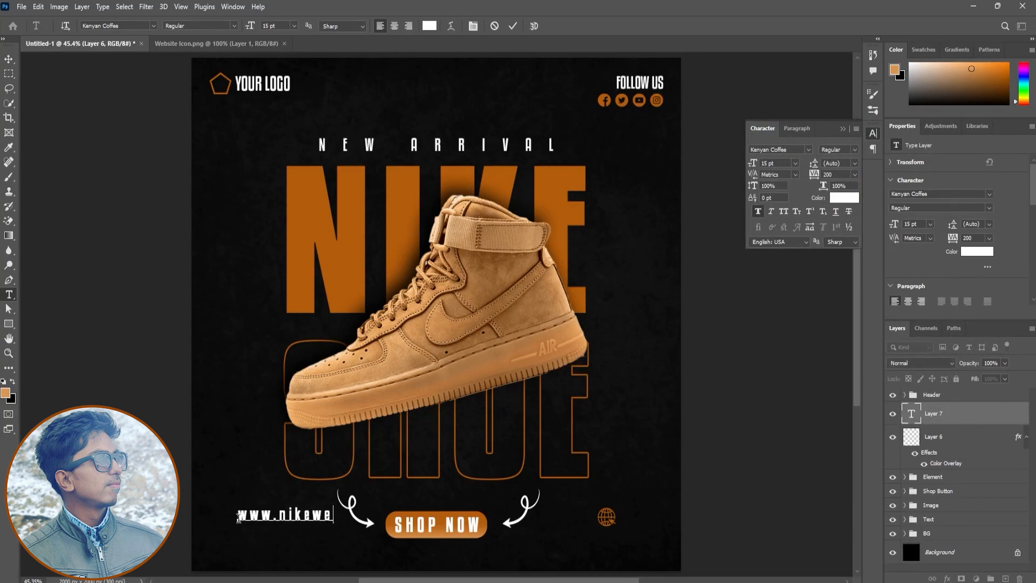
pyautogui.write('b.com')
# Set the website text to Lato at 10 pt with tracking 0.
pyautogui.hotkey('ctrl', 'a')
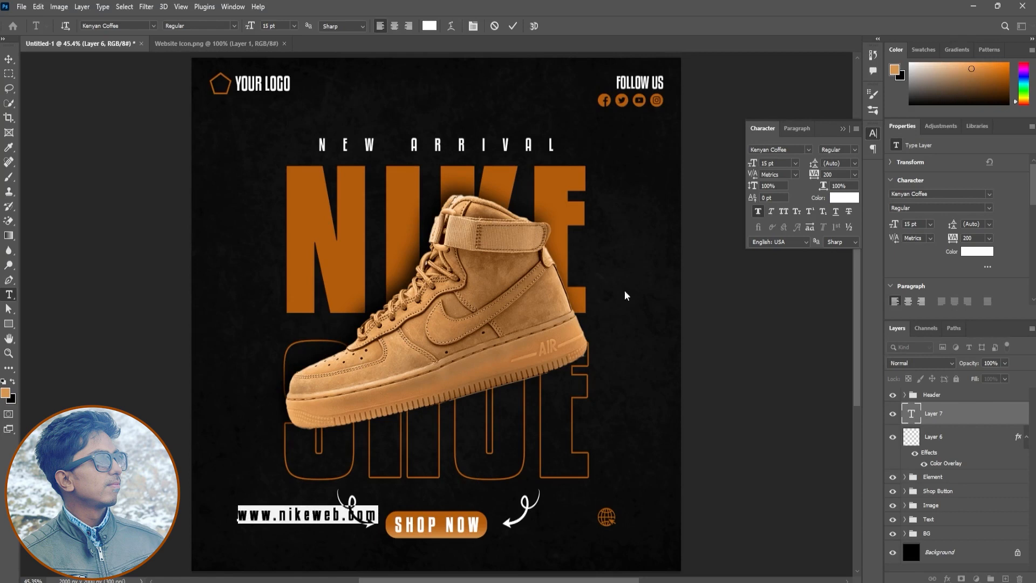
pyautogui.click(795, 151)
pyautogui.press('Down')
pyautogui.press('Down')
pyautogui.press('Down')
pyautogui.press('Down')
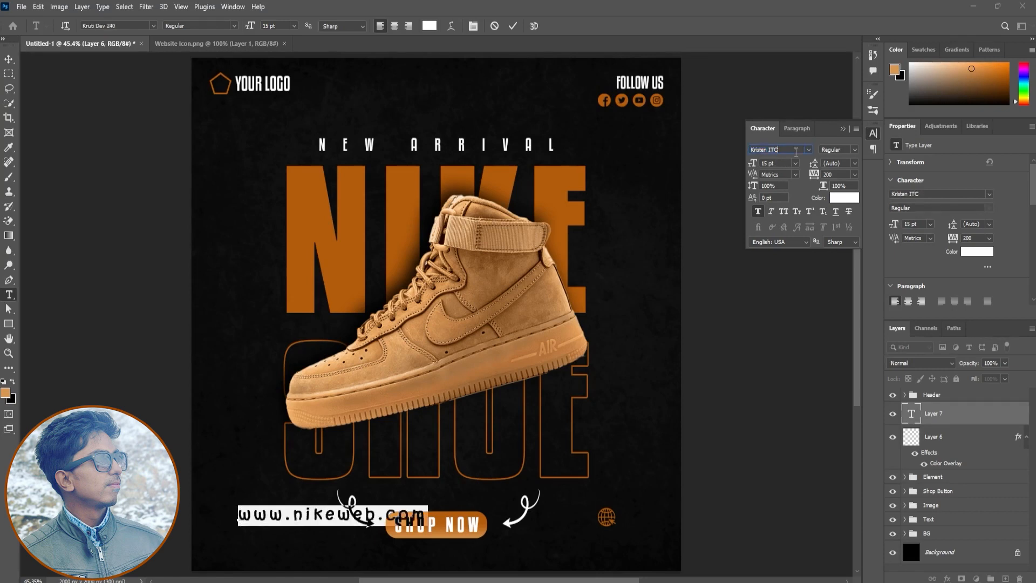
pyautogui.press('Down')
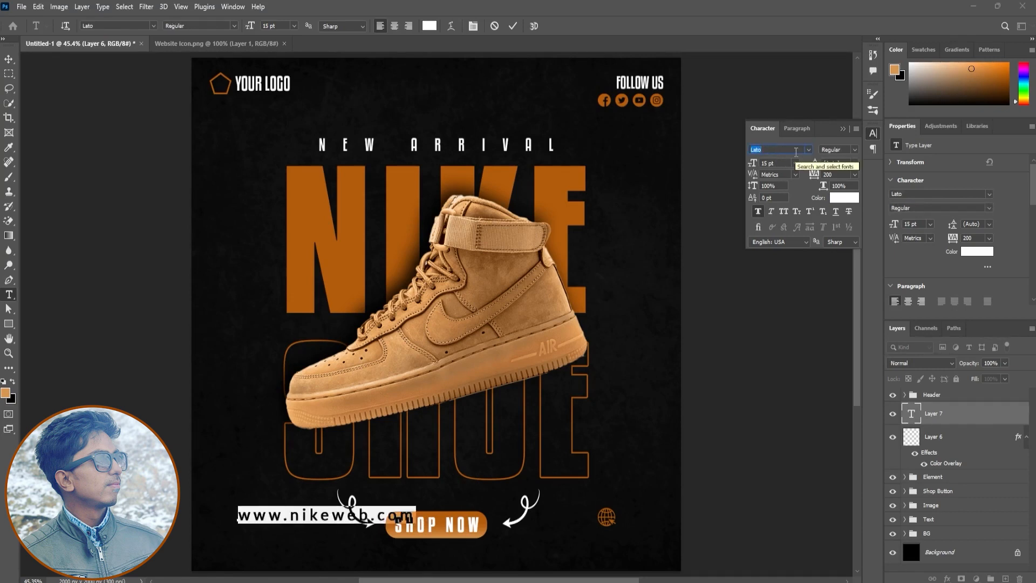
pyautogui.moveTo(754, 166); pyautogui.dragTo(785, 175)
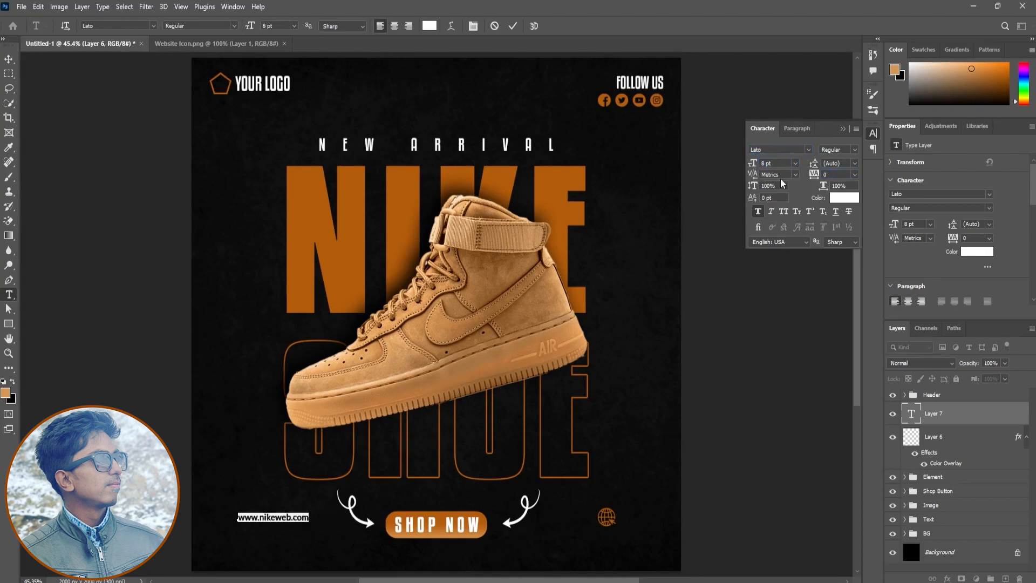
pyautogui.write('10')
pyautogui.press('Return')
pyautogui.hotkey('ctrl', 'Return')
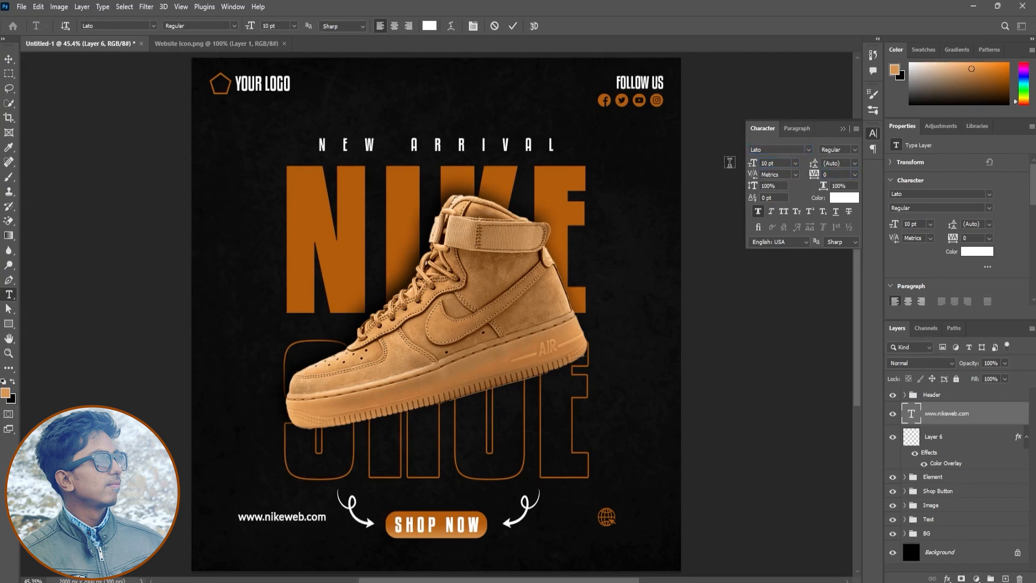
# Place the website text right of the globe icon, align their vertical centers, and move both into the poster's lower-right corner.
pyautogui.press('v')
pyautogui.moveTo(378, 519); pyautogui.dragTo(748, 512)
pyautogui.keyDown('ctrl'); pyautogui.click(937, 443); pyautogui.keyUp('ctrl')
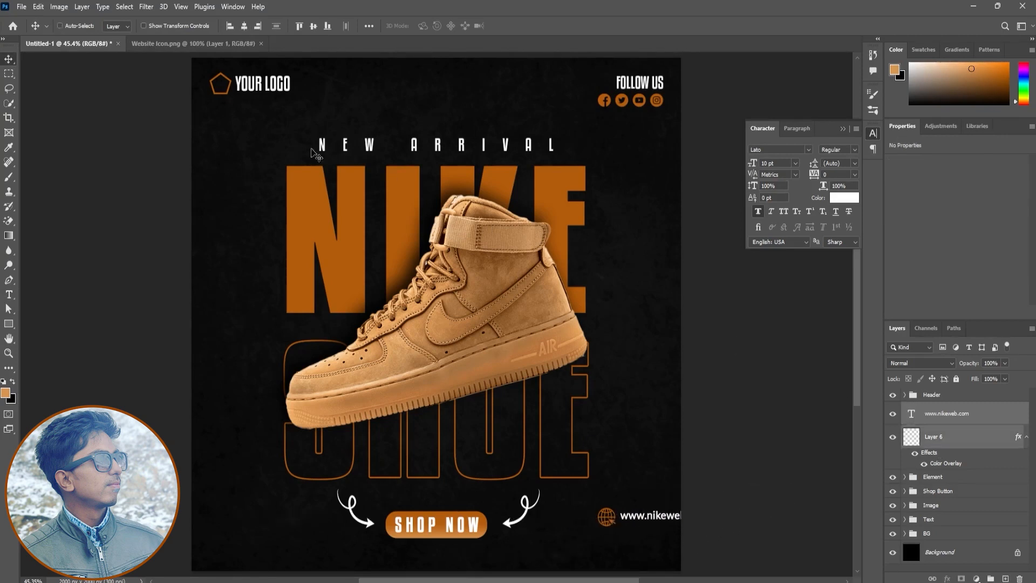
pyautogui.click(243, 26)
pyautogui.hotkey('ctrl', 'z')
pyautogui.click(313, 26)
pyautogui.moveTo(696, 508); pyautogui.dragTo(667, 546)
# Show the rulers, add a vertical guide at the right edge of FOLLOW US, and align the website text and icon to it.
pyautogui.scroll(-2, 656, 547)
pyautogui.scroll(2, 672, 526)
pyautogui.hotkey('ctrl', 'r')
pyautogui.moveTo(27, 336); pyautogui.dragTo(668, 347)
pyautogui.moveTo(629, 548); pyautogui.dragTo(638, 547)
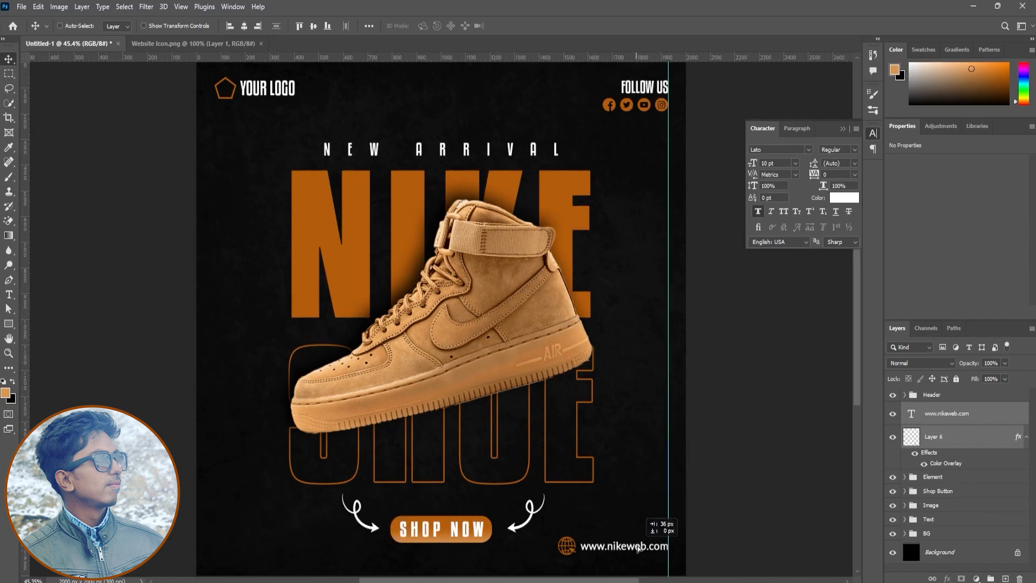
# Group the website text and icon as Website and move the group slightly lower.
pyautogui.hotkey('ctrl', 'g')
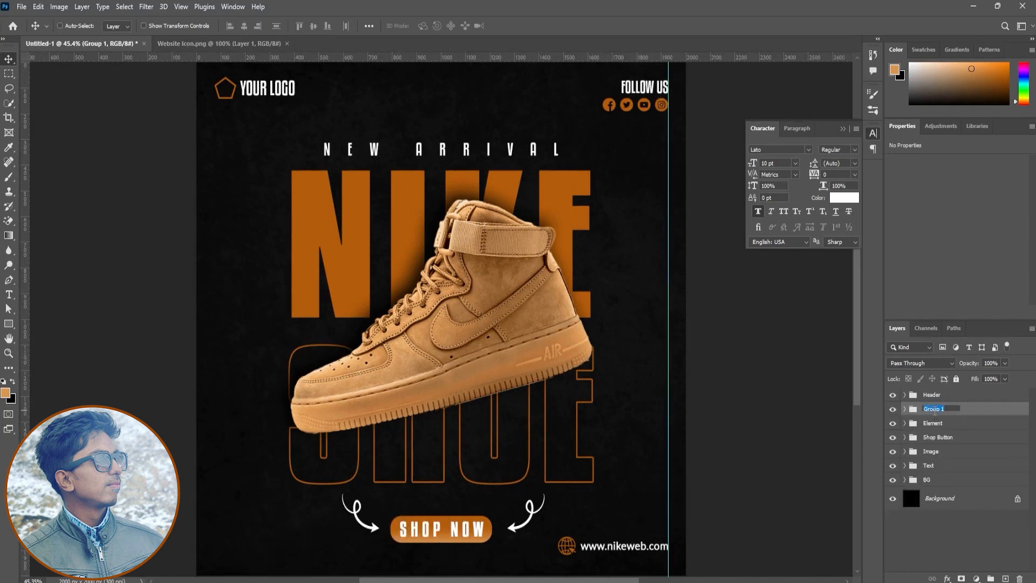
pyautogui.press('Return')
pyautogui.moveTo(620, 465); pyautogui.dragTo(622, 472)
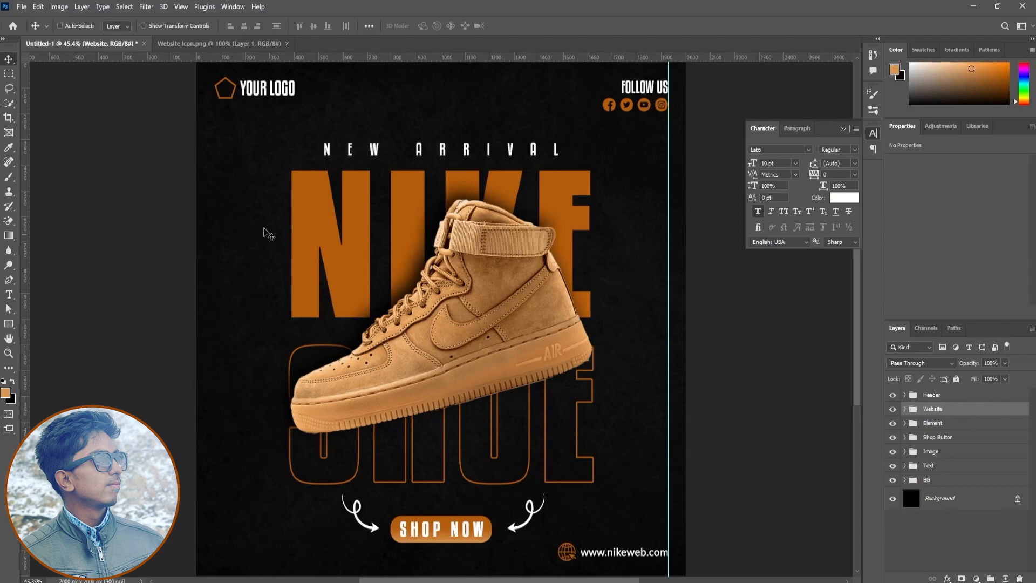
# Close the website icon file, open Call Icon.webp, and bring the phone icon into the poster.
pyautogui.click(253, 43)
pyautogui.click(287, 43)
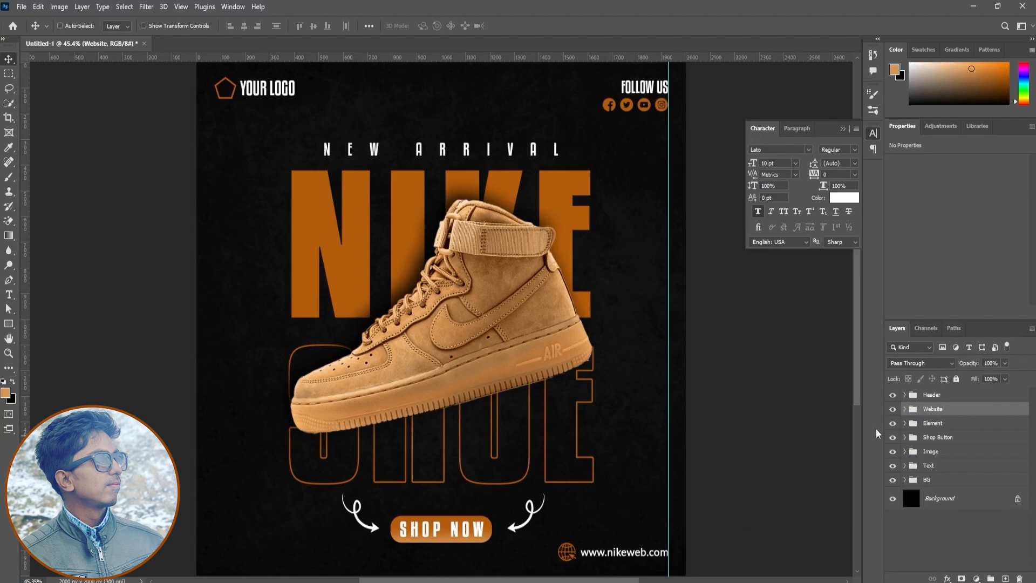
pyautogui.click(21, 6)
pyautogui.click(34, 31)
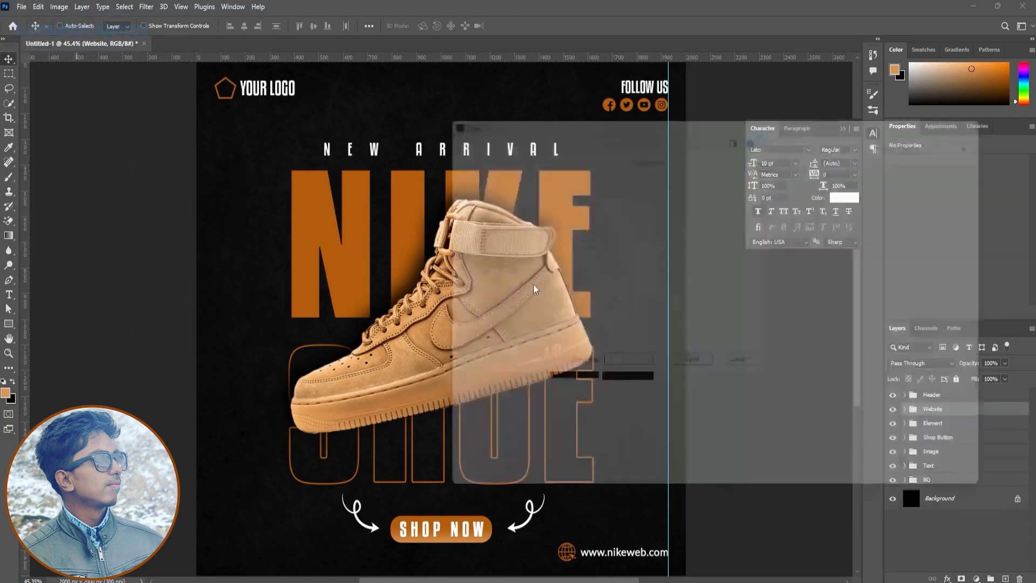
pyautogui.doubleClick(616, 219)
pyautogui.moveTo(483, 327); pyautogui.dragTo(353, 313)
# Apply a Color Overlay to the phone icon in the poster's dark orange at 100% opacity.
pyautogui.click(947, 578)
pyautogui.click(966, 532)
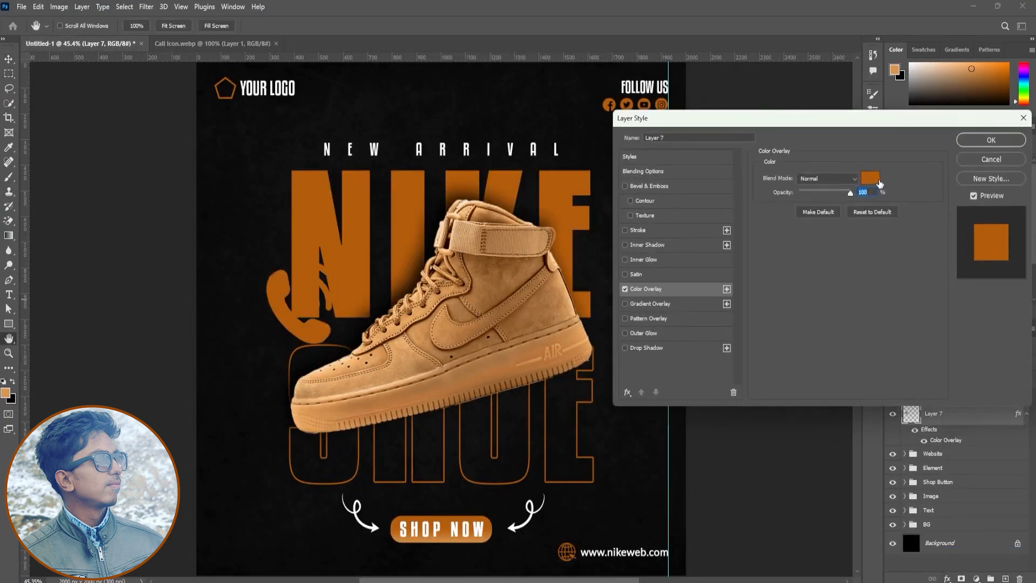
pyautogui.click(999, 142)
# Scale the phone icon to about 25% and move it into the poster's lower-left corner.
pyautogui.moveTo(327, 345); pyautogui.dragTo(576, 551)
pyautogui.hotkey('ctrl', 't')
pyautogui.moveTo(510, 473); pyautogui.dragTo(570, 538)
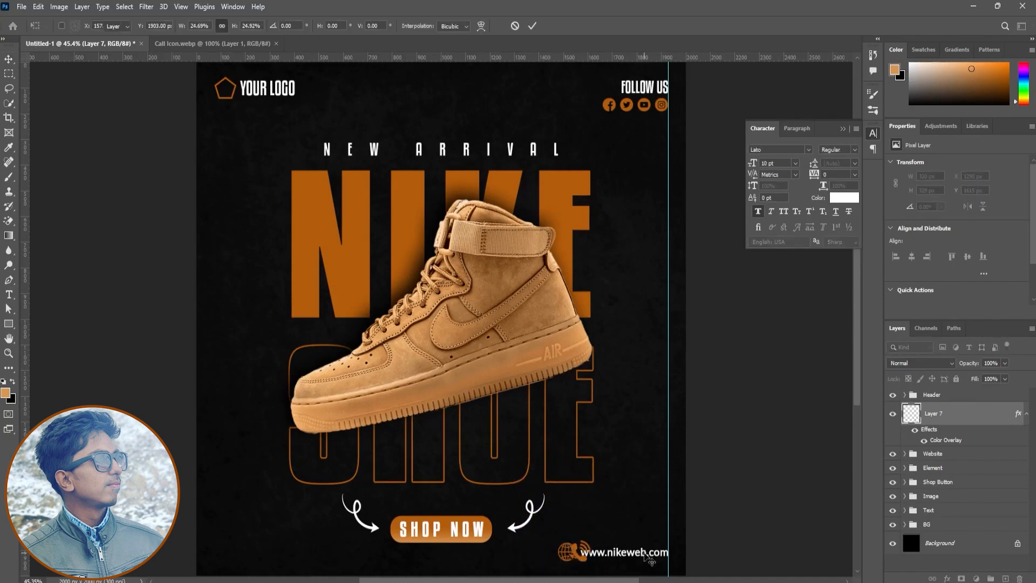
pyautogui.press('Return')
pyautogui.moveTo(633, 555); pyautogui.dragTo(342, 541)
# Add a vertical guide at the left edge of the logo and align the phone icon to it.
pyautogui.moveTo(423, 388); pyautogui.dragTo(487, 582)
pyautogui.moveTo(603, 482); pyautogui.dragTo(542, 502)
pyautogui.moveTo(497, 364); pyautogui.dragTo(484, 518)
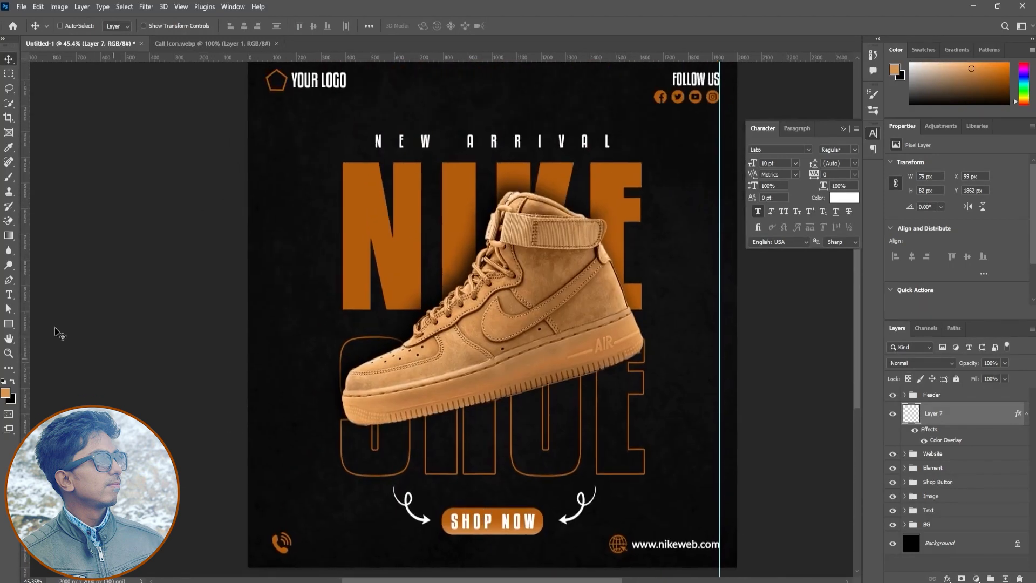
pyautogui.moveTo(26, 313); pyautogui.dragTo(265, 317)
pyautogui.moveTo(300, 556); pyautogui.dragTo(295, 556)
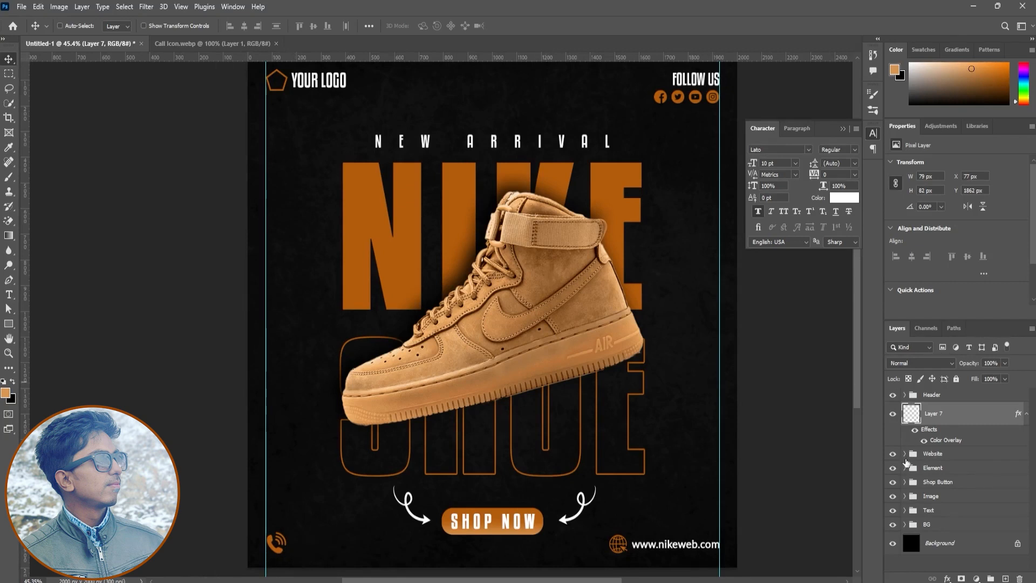
# Duplicate the website text out of the Website group and place the copy right of the phone icon.
pyautogui.click(910, 455)
pyautogui.click(905, 454)
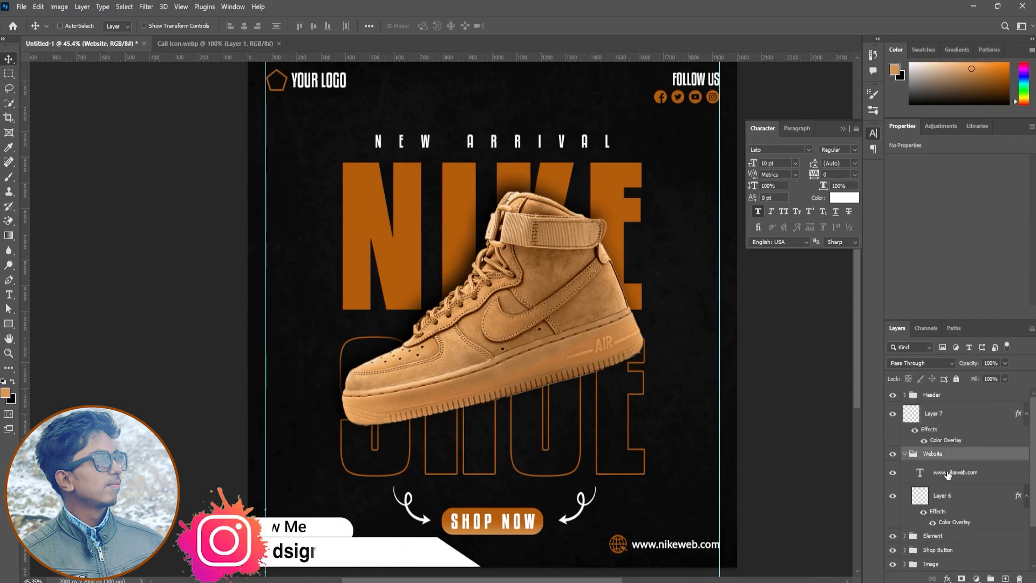
pyautogui.click(956, 472)
pyautogui.moveTo(956, 472); pyautogui.dragTo(944, 422)
pyautogui.click(905, 478)
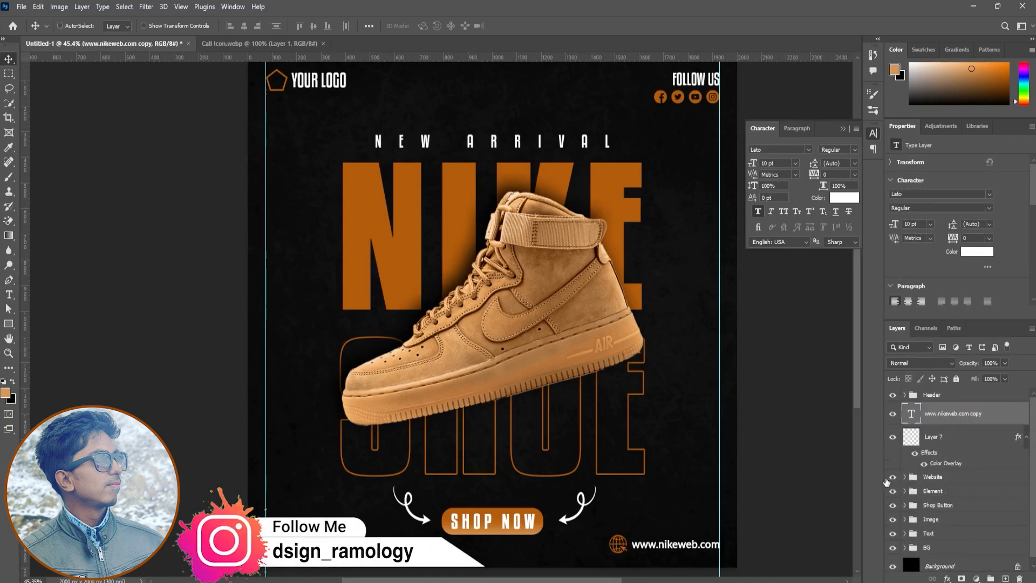
pyautogui.moveTo(744, 553); pyautogui.dragTo(404, 553)
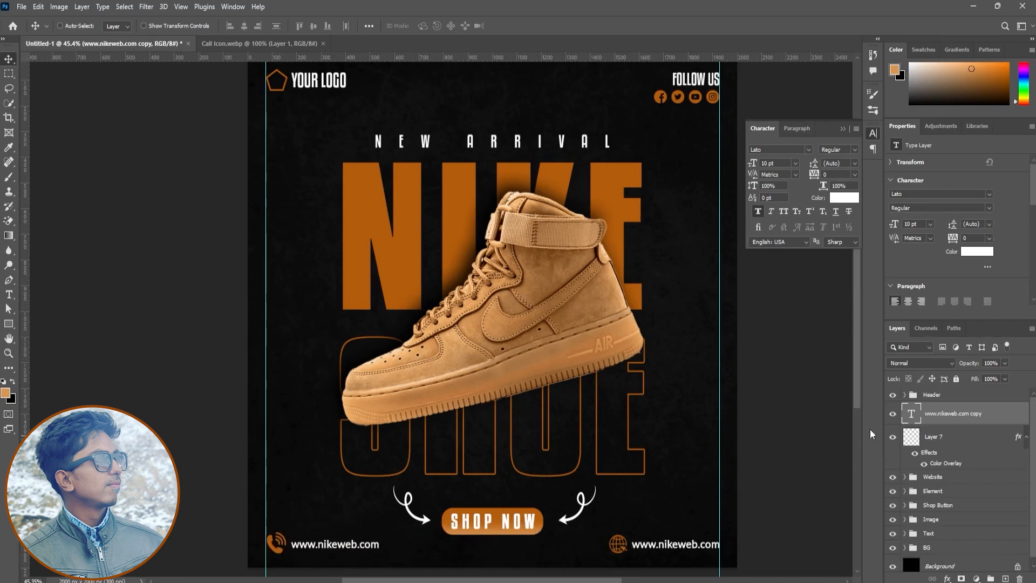
# Replace the copied text with "Call now" above a placeholder phone number, and select the "Call now" line.
pyautogui.doubleClick(911, 413)
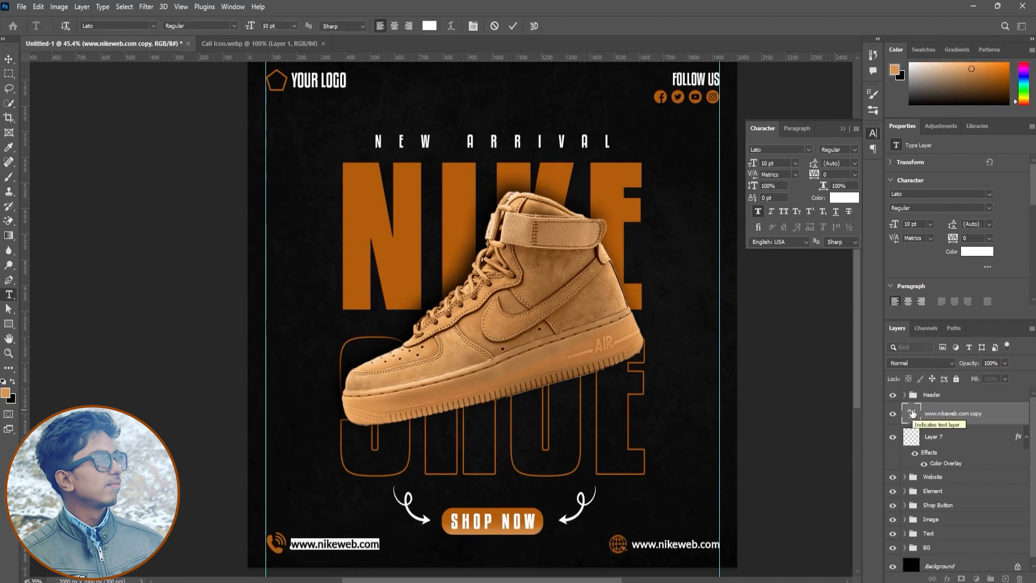
pyautogui.write('Your Number')
pyautogui.hotkey('ctrl', 'a')
pyautogui.press('BackSpace')
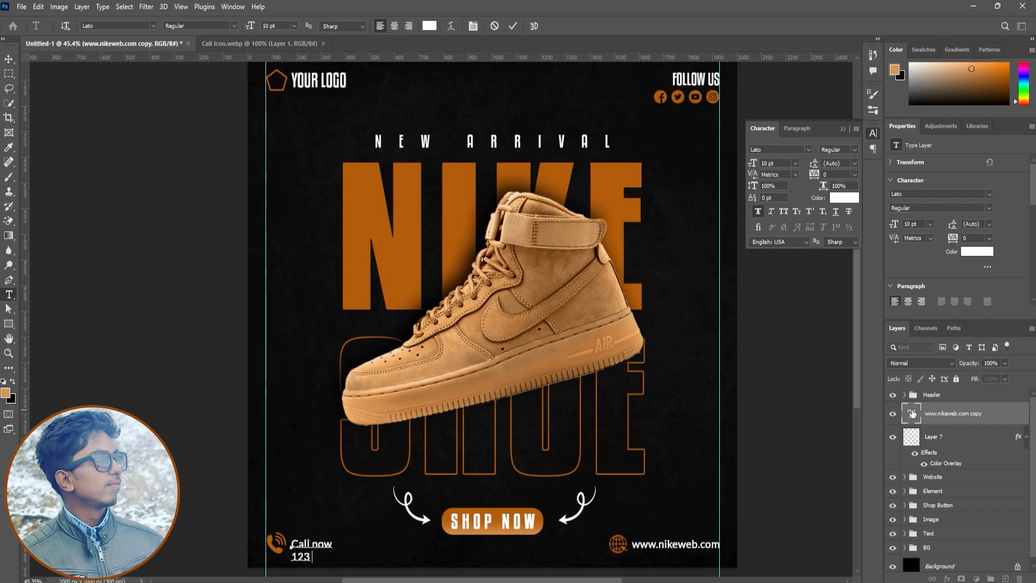
pyautogui.write('7890')
pyautogui.doubleClick(911, 413)
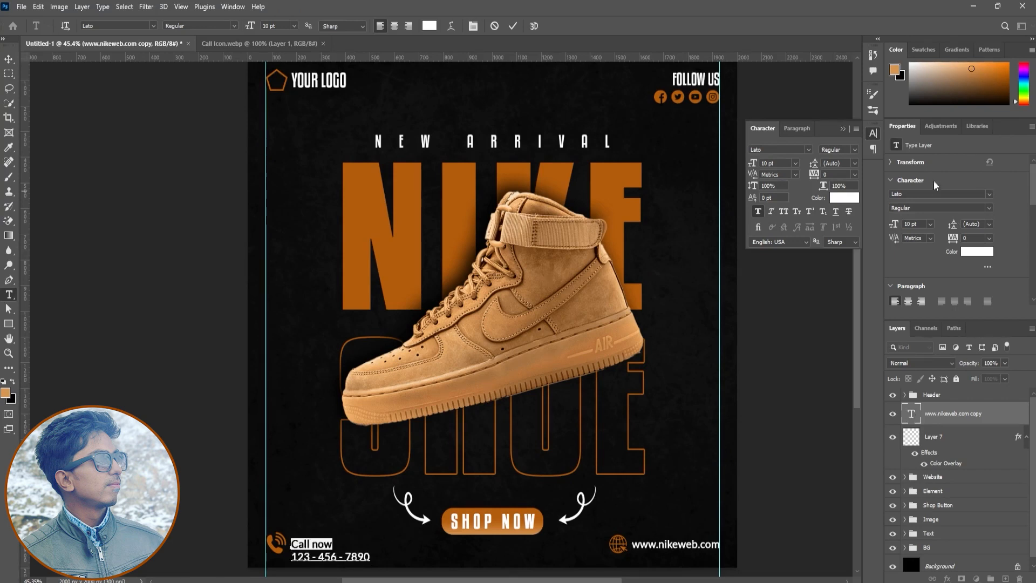
pyautogui.write('8')
pyautogui.press('Return')
pyautogui.hotkey('ctrl', 'z')
# Turn off faux bold for the "Call now" line and finish editing the text.
pyautogui.click(760, 211)
pyautogui.hotkey('ctrl', 'Return')
pyautogui.press('v')
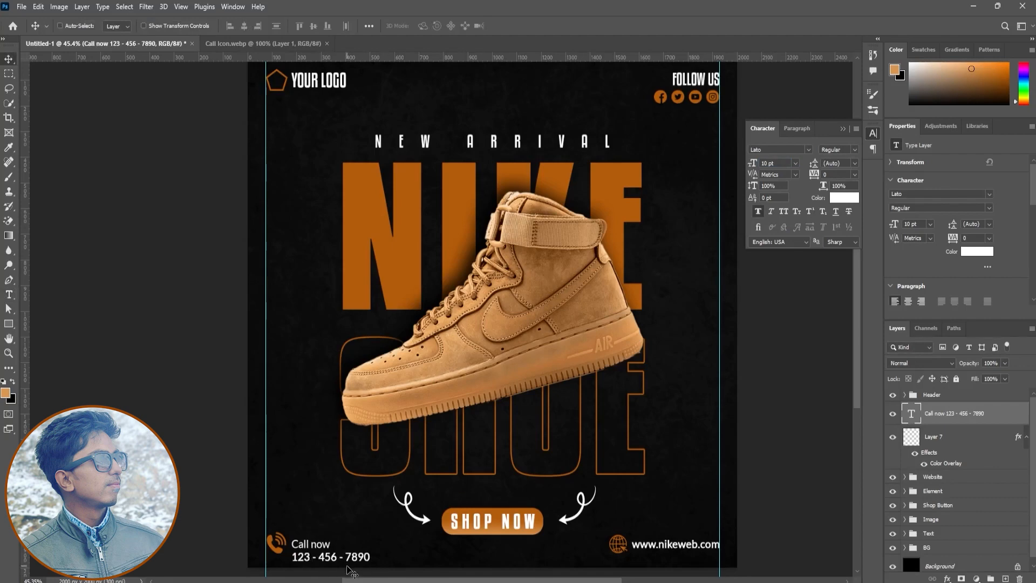
# Move the call text up beside the phone icon and align their vertical centers.
pyautogui.scroll(-3, 350, 566)
pyautogui.moveTo(346, 458); pyautogui.dragTo(356, 429)
pyautogui.keyDown('ctrl'); pyautogui.click(918, 439); pyautogui.keyUp('ctrl')
pyautogui.click(313, 26)
pyautogui.hotkey('ctrl', 'd')
pyautogui.click(458, 372)
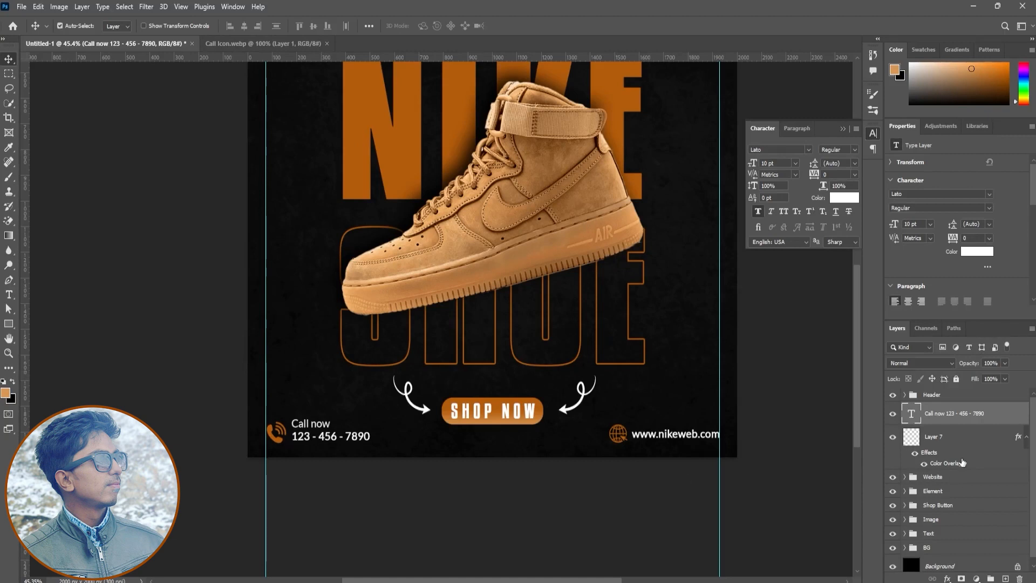
# Select the call text and phone icon together, and add a horizontal guide near the poster's bottom edge.
pyautogui.keyDown('shift'); pyautogui.click(962, 441); pyautogui.keyUp('shift')
pyautogui.moveTo(376, 424); pyautogui.dragTo(377, 421)
pyautogui.moveTo(474, 58); pyautogui.dragTo(556, 445)
# Nudge the call text and phone icon down to the horizontal guide and group them as Call.
pyautogui.press('Down')
pyautogui.press('Down')
pyautogui.press('Down')
pyautogui.press('Down')
pyautogui.press('Down')
pyautogui.press('Down')
pyautogui.press('Down')
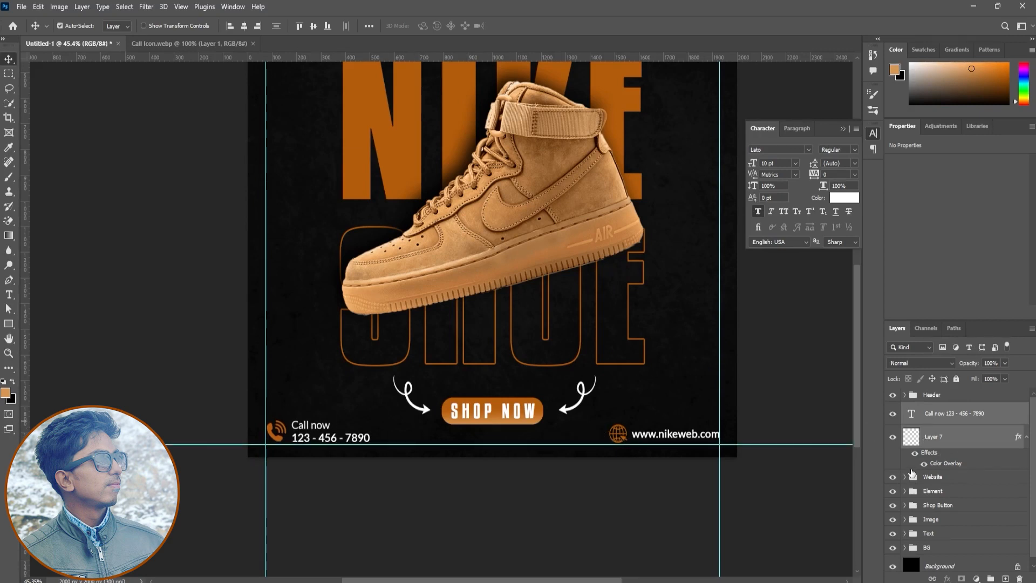
pyautogui.hotkey('ctrl', 'g')
pyautogui.press('Return')
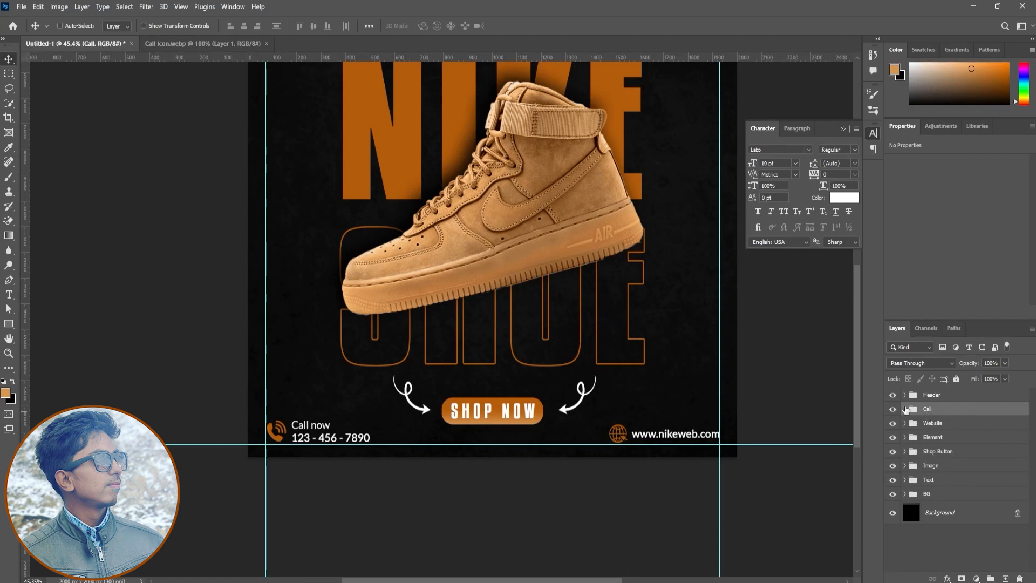
pyautogui.click(905, 423)
pyautogui.doubleClick(920, 443)
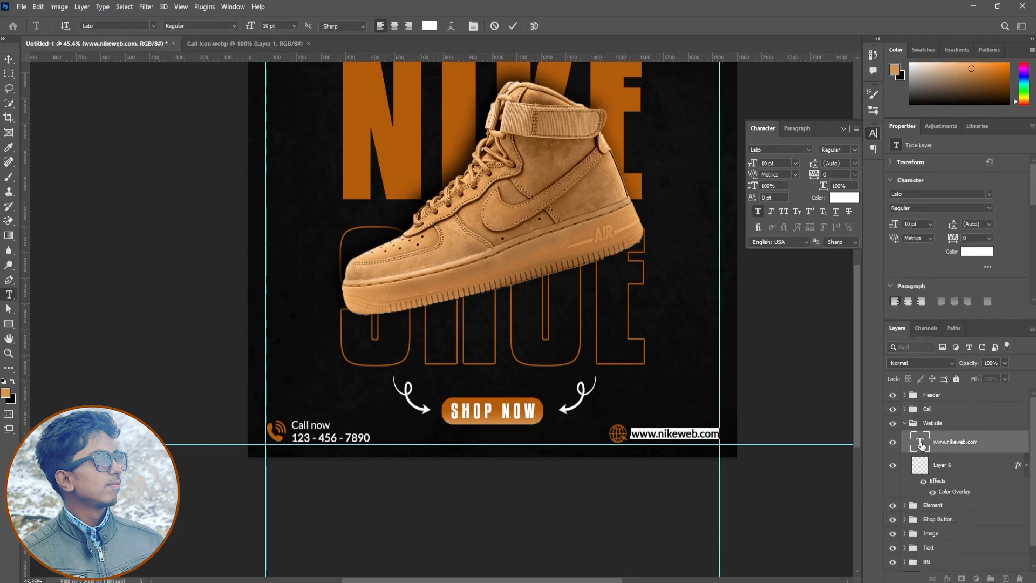
pyautogui.write('Your Web')
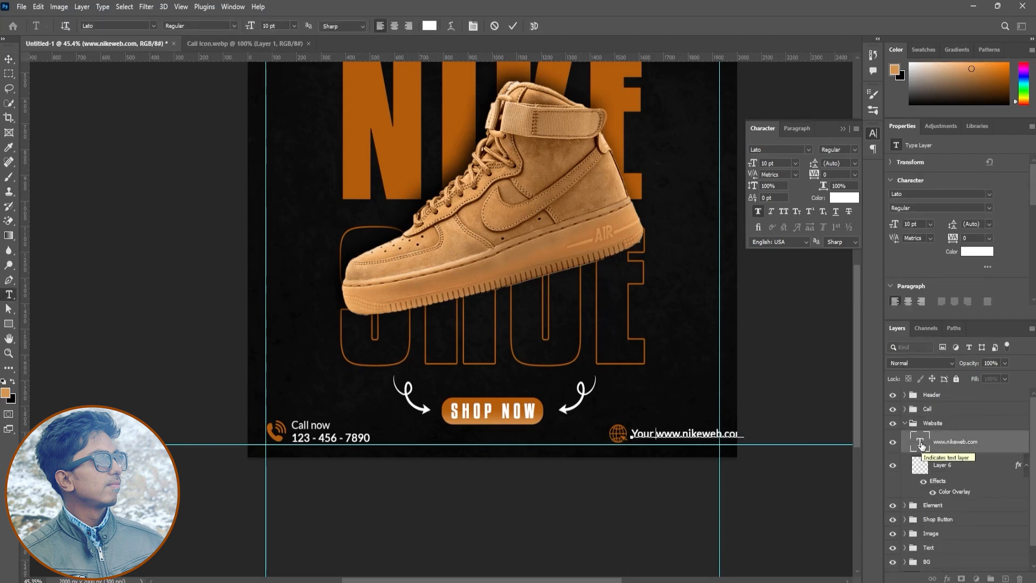
pyautogui.write('site')
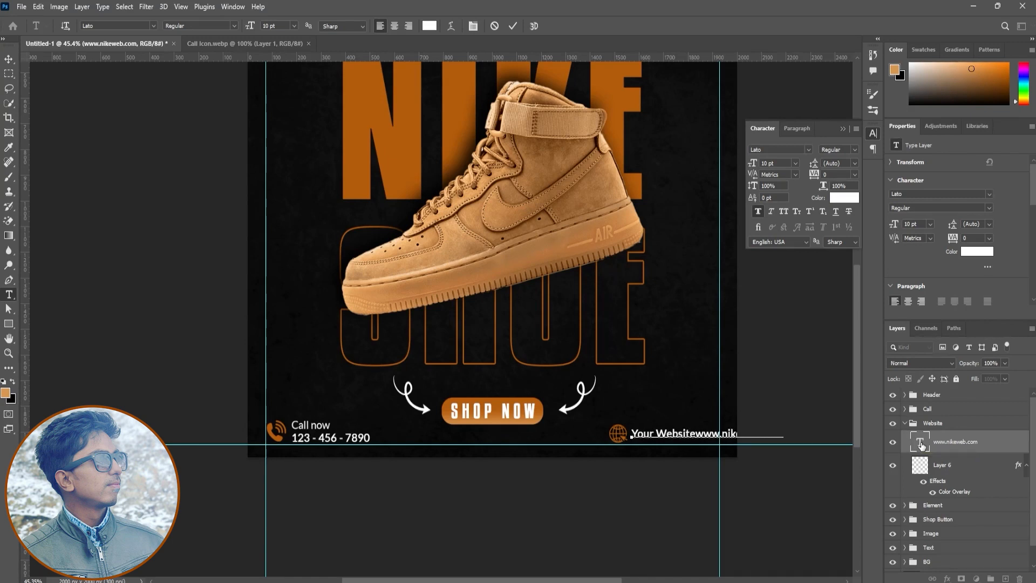
pyautogui.press('Return')
# Set the "Your Website" line to 8 pt and move the website text up about 30 px, level with the call text.
pyautogui.hotkey('shift', 'Up')
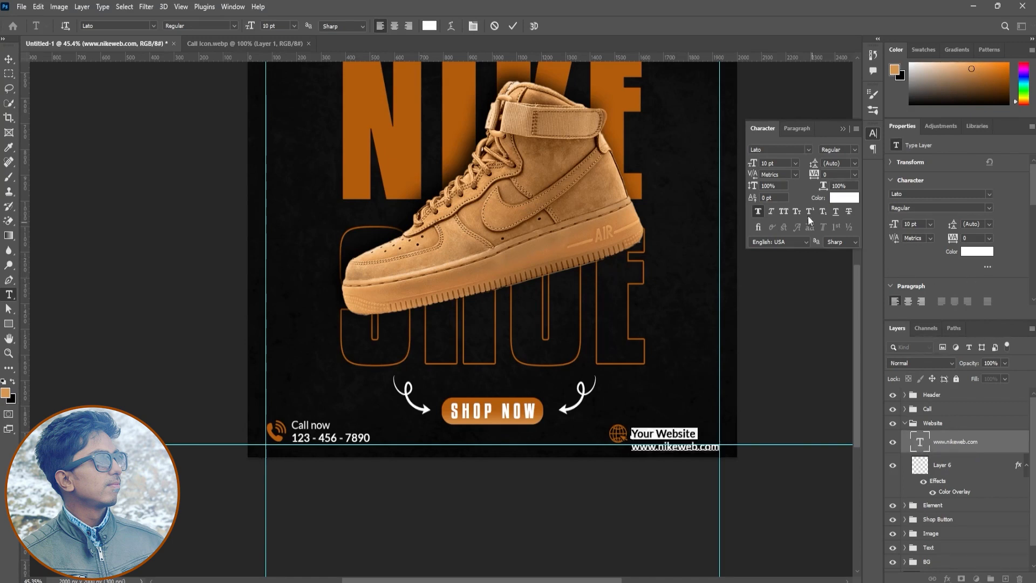
pyautogui.moveTo(776, 162); pyautogui.dragTo(688, 163)
pyautogui.write('8')
pyautogui.press('Return')
pyautogui.hotkey('ctrl', 'Return')
pyautogui.press('v')
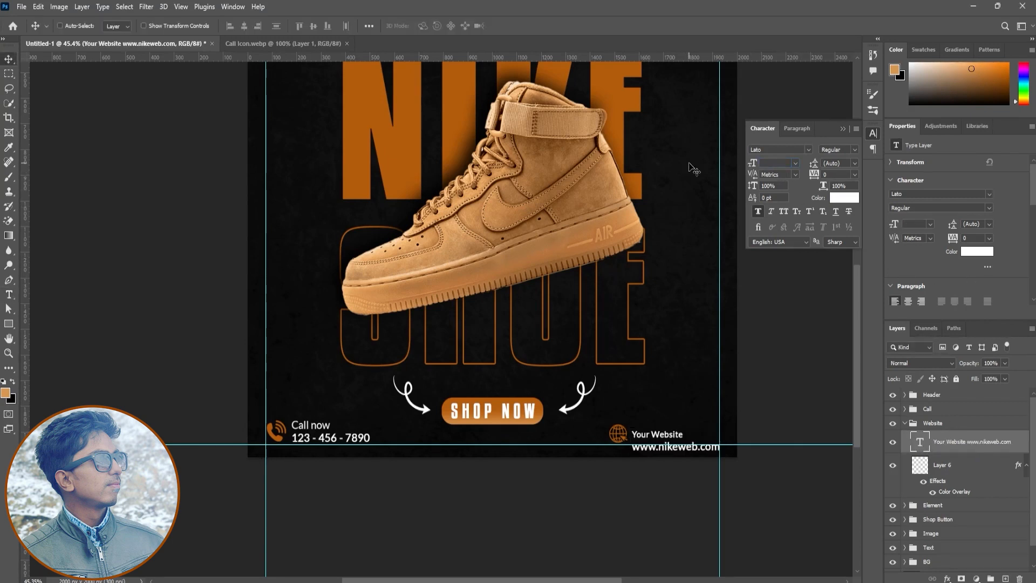
pyautogui.moveTo(679, 413); pyautogui.dragTo(680, 405)
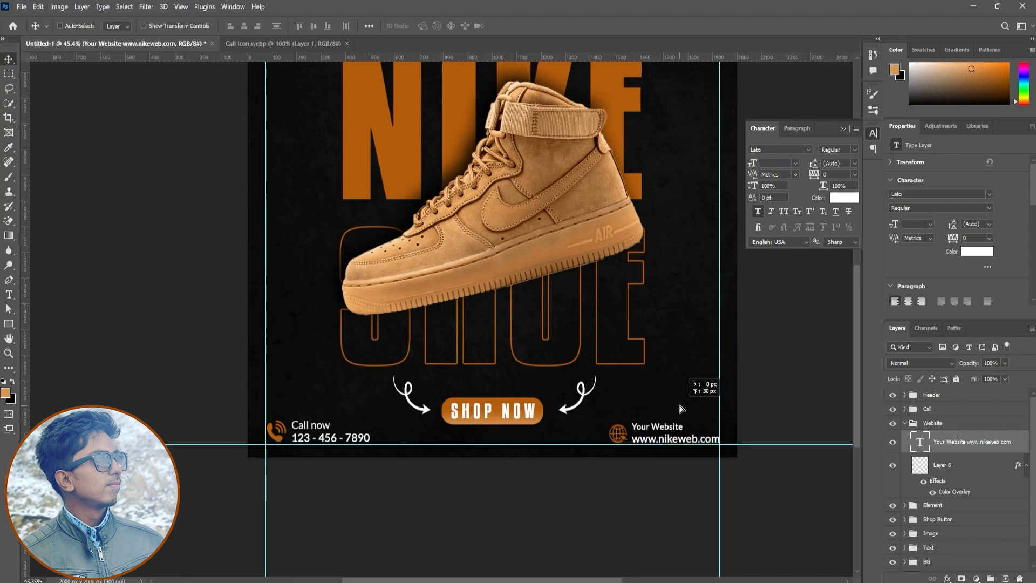
pyautogui.click(905, 423)
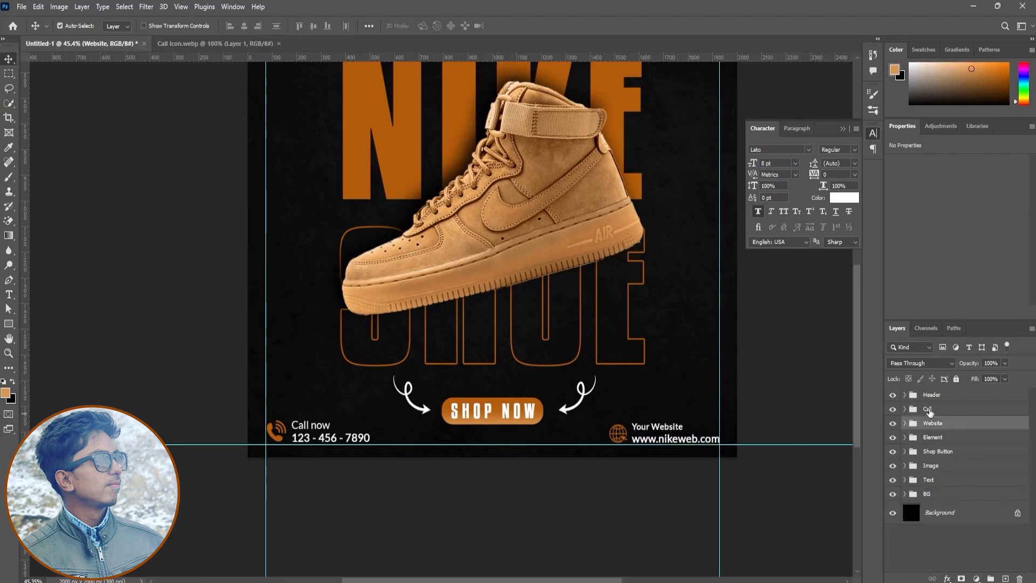
# Group Call and Website as Footer and move the group to the top of the layer stack.
pyautogui.keyDown('shift'); pyautogui.click(927, 409); pyautogui.keyUp('shift')
pyautogui.hotkey('ctrl', 'g')
pyautogui.doubleClick(934, 409)
pyautogui.write('Footer')
pyautogui.press('Return')
pyautogui.moveTo(933, 409); pyautogui.dragTo(936, 389)
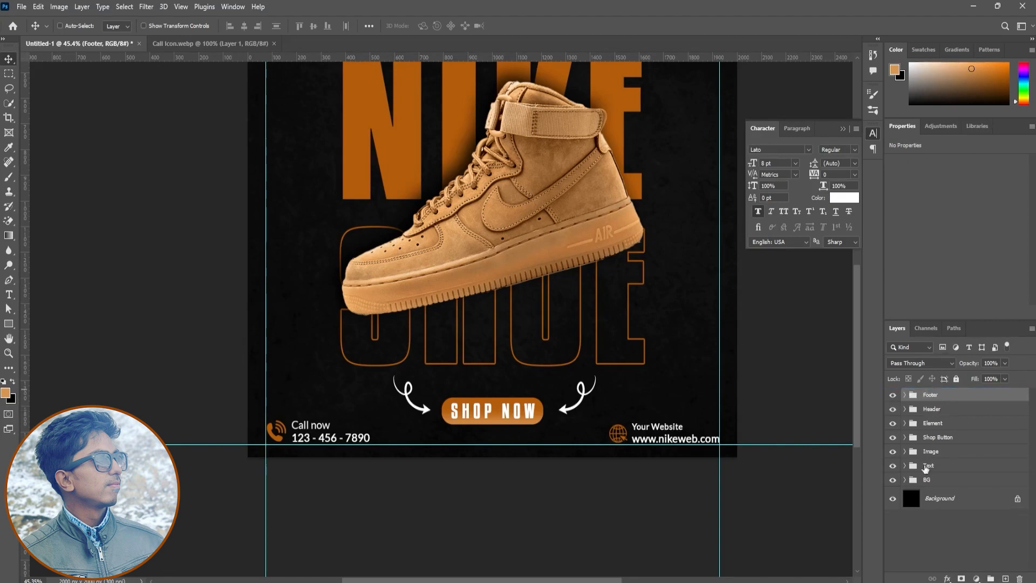
# Deselect all layers, fit the whole poster in view, and hide the guides.
pyautogui.click(943, 530)
pyautogui.hotkey('ctrl', '0')
pyautogui.hotkey('ctrl', ';')
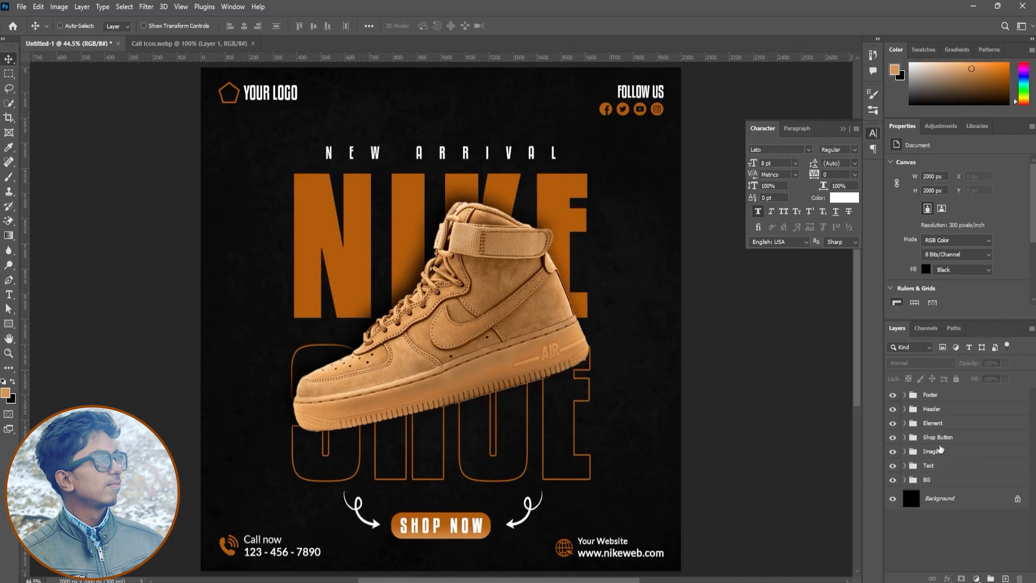
# Scale the Image and Text groups together to about 107% and shift them slightly upward.
pyautogui.click(940, 449)
pyautogui.keyDown('shift'); pyautogui.click(929, 465); pyautogui.keyUp('shift')
pyautogui.hotkey('ctrl', 't')
pyautogui.moveTo(589, 479); pyautogui.dragTo(605, 497)
pyautogui.moveTo(569, 413); pyautogui.dragTo(570, 409)
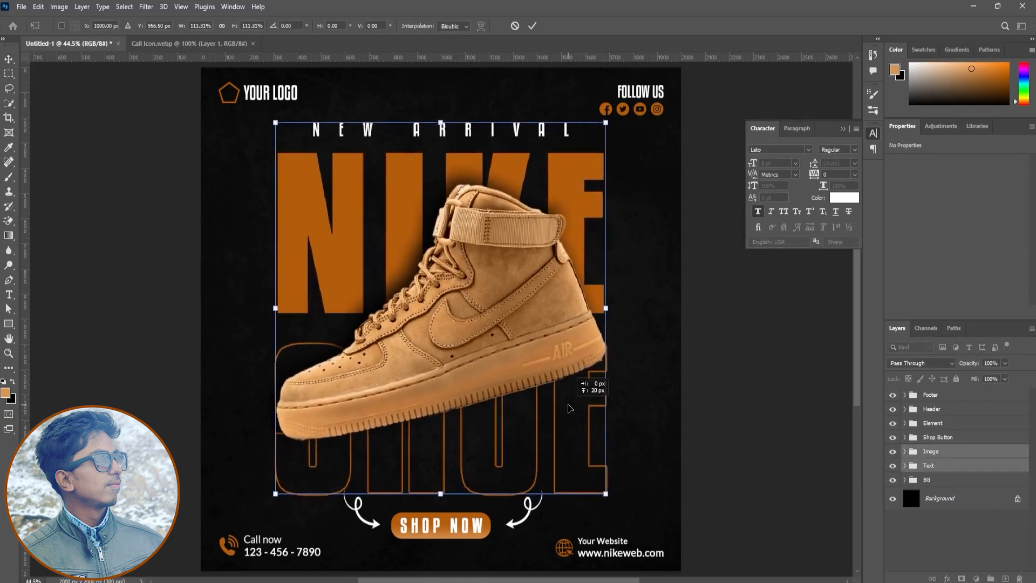
pyautogui.moveTo(607, 125); pyautogui.dragTo(598, 133)
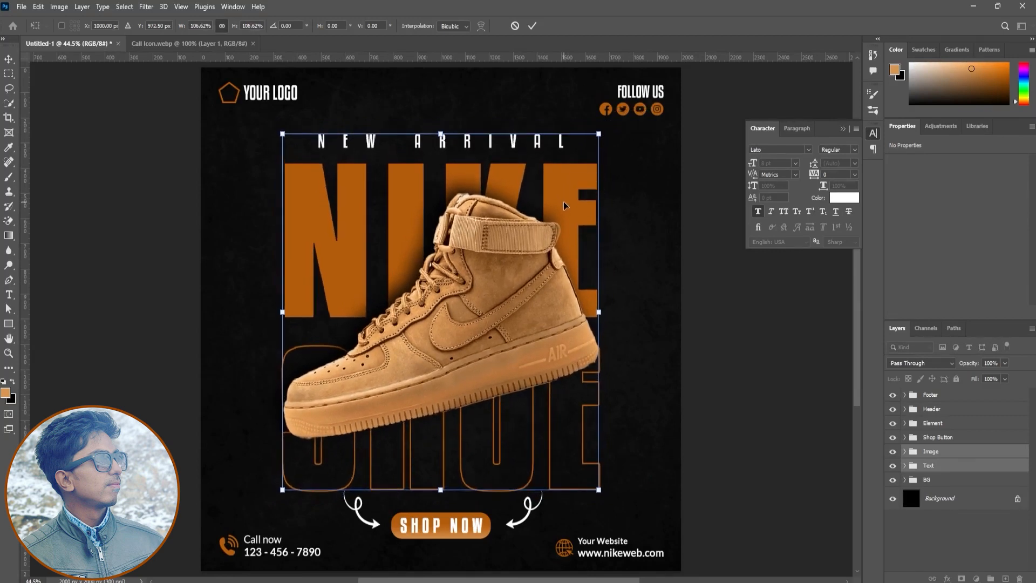
pyautogui.press('Return')
# Duplicate the shoe layer and clear the drop shadow from the copy.
pyautogui.click(545, 378)
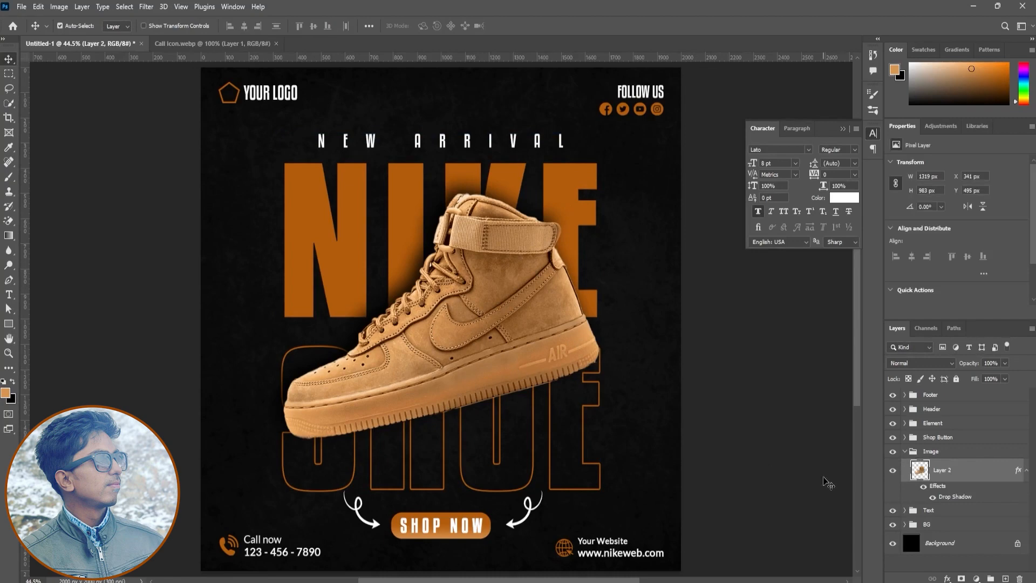
pyautogui.hotkey('ctrl', 'j')
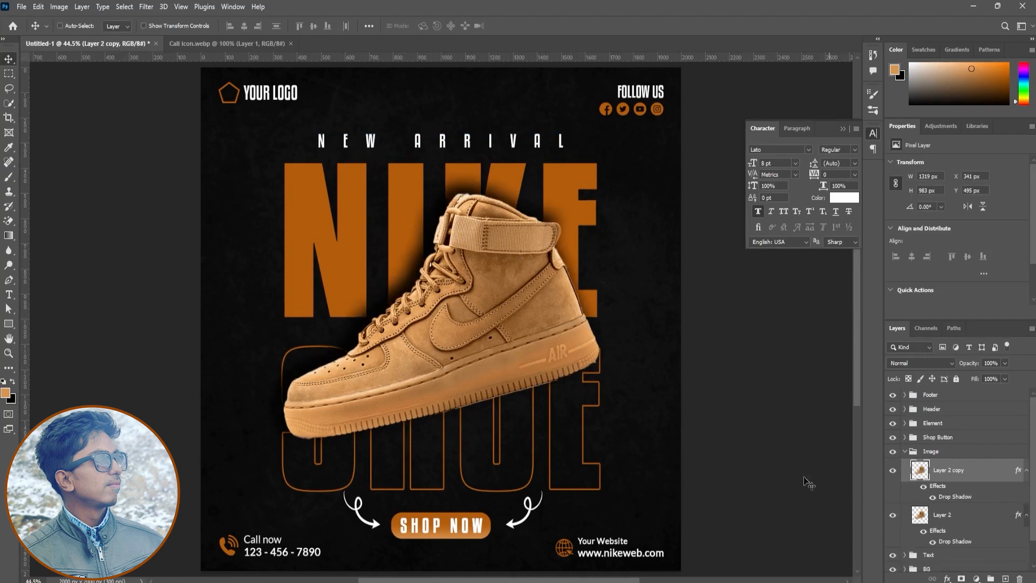
pyautogui.rightClick(937, 488)
pyautogui.click(857, 383)
# Move the shoe copy out above the Image group and offset it down and right of the original shoe.
pyautogui.moveTo(949, 469); pyautogui.dragTo(949, 446)
pyautogui.moveTo(536, 359); pyautogui.dragTo(586, 418)
pyautogui.rightClick(940, 465)
pyautogui.click(215, 25)
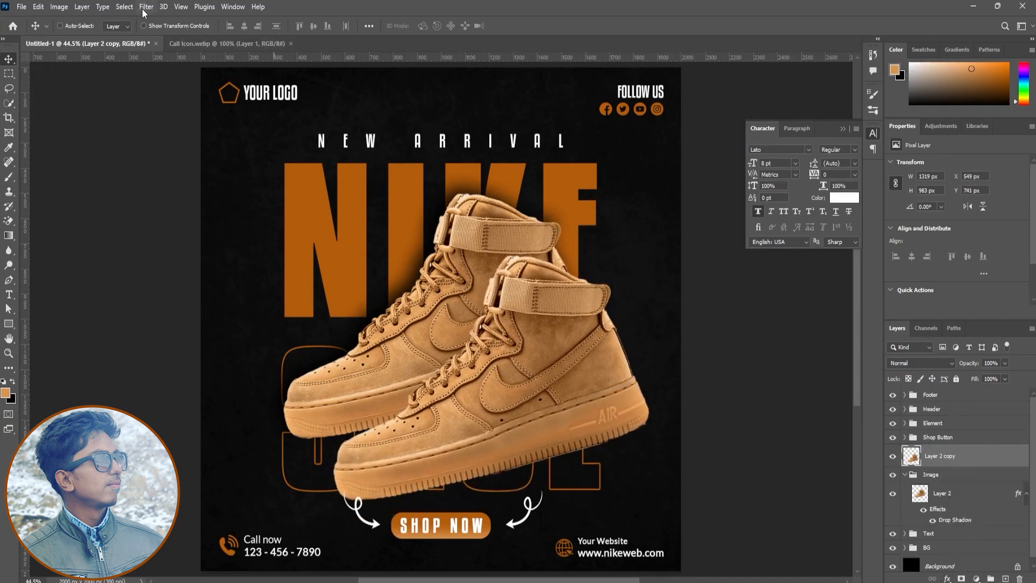
pyautogui.click(125, 6)
pyautogui.moveTo(146, 7)
pyautogui.moveTo(164, 157)
pyautogui.click(305, 195)
pyautogui.moveTo(519, 300); pyautogui.dragTo(468, 297)
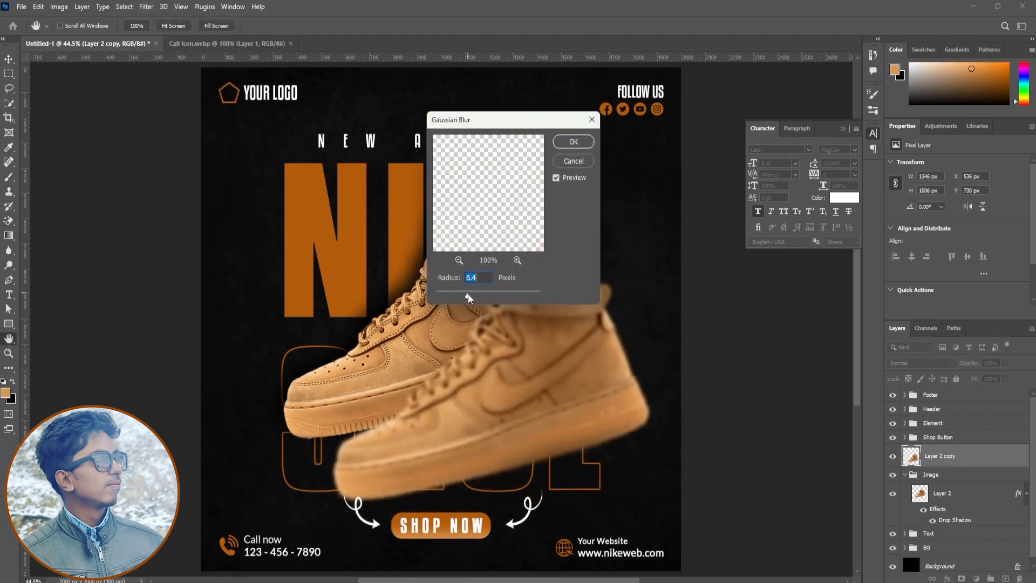
pyautogui.click(573, 160)
# Apply a Motion Blur to the shoe copy with an angle of -3° and a distance of about 48 pixels.
pyautogui.click(146, 6)
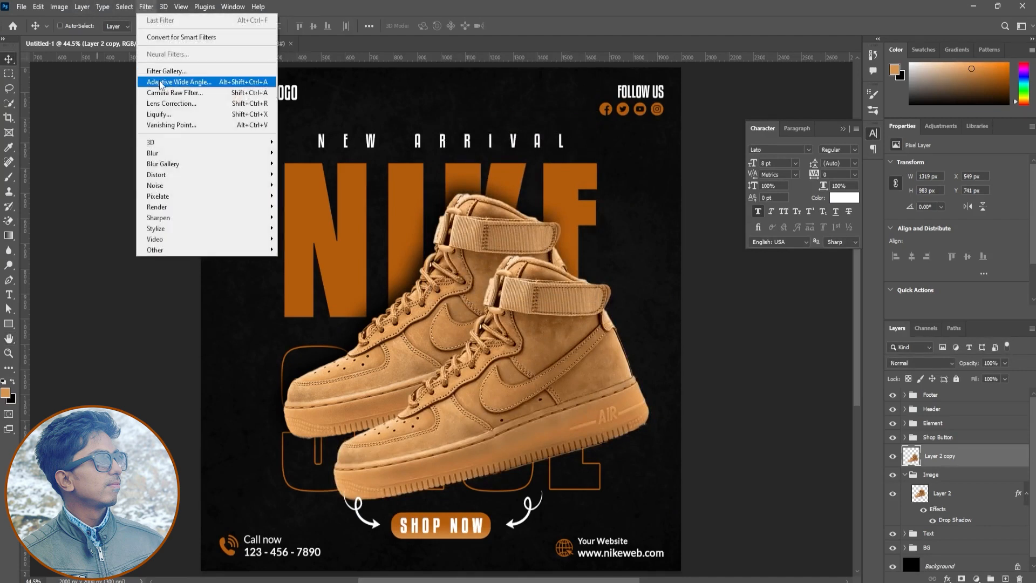
pyautogui.moveTo(171, 166)
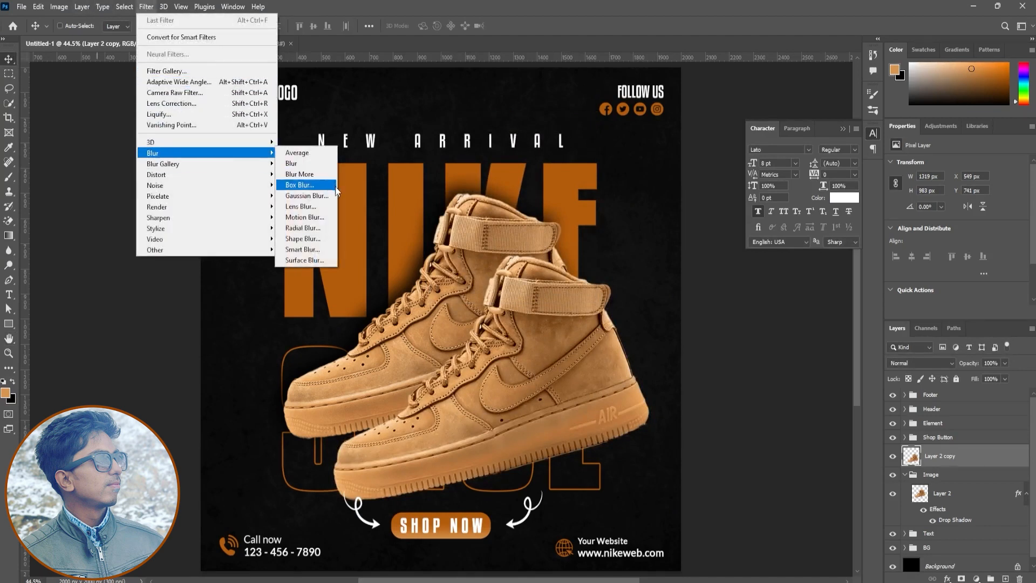
pyautogui.click(331, 218)
pyautogui.moveTo(451, 319); pyautogui.dragTo(461, 331)
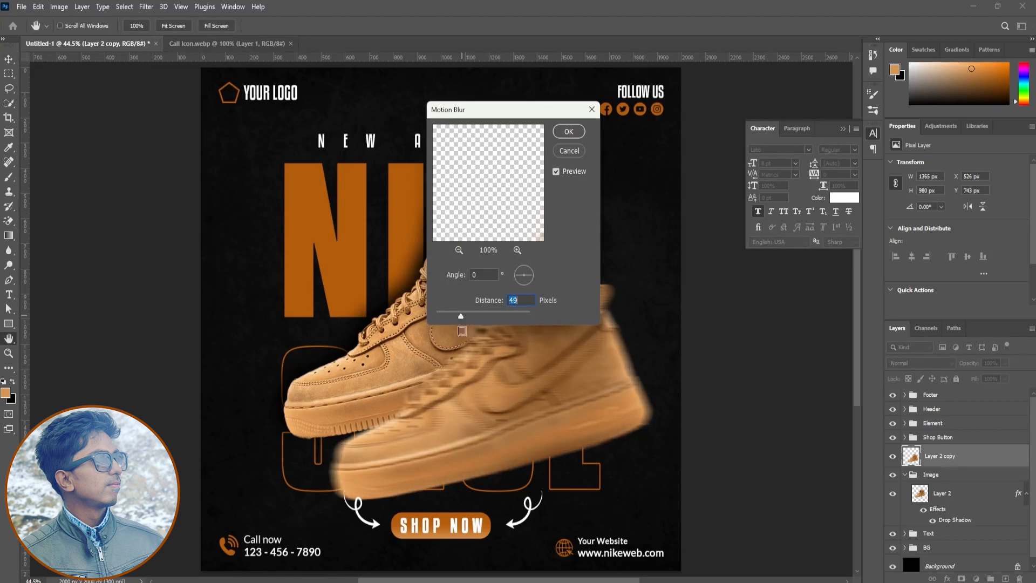
pyautogui.moveTo(523, 276); pyautogui.dragTo(513, 274)
pyautogui.moveTo(460, 315); pyautogui.dragTo(464, 318)
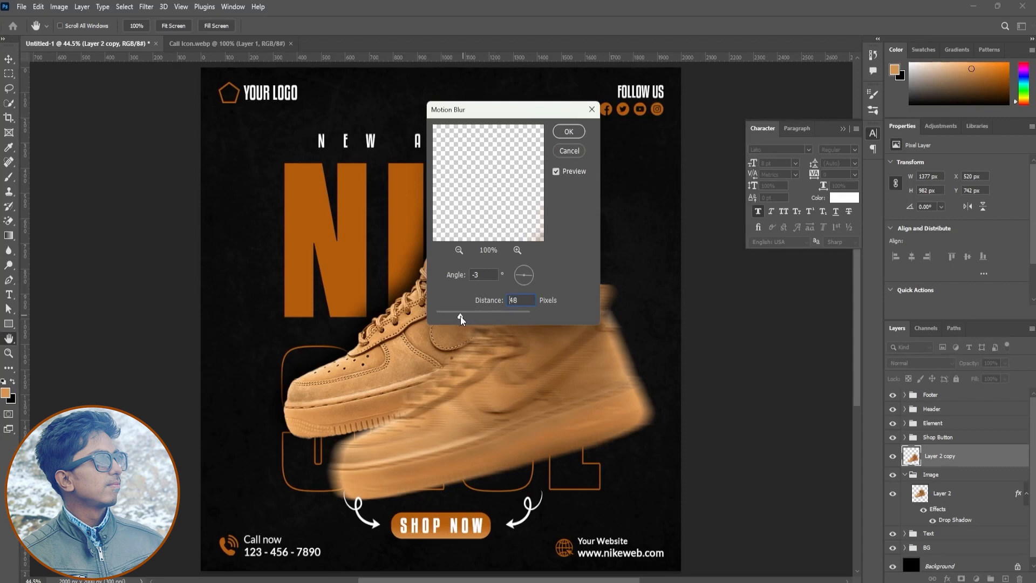
pyautogui.click(569, 132)
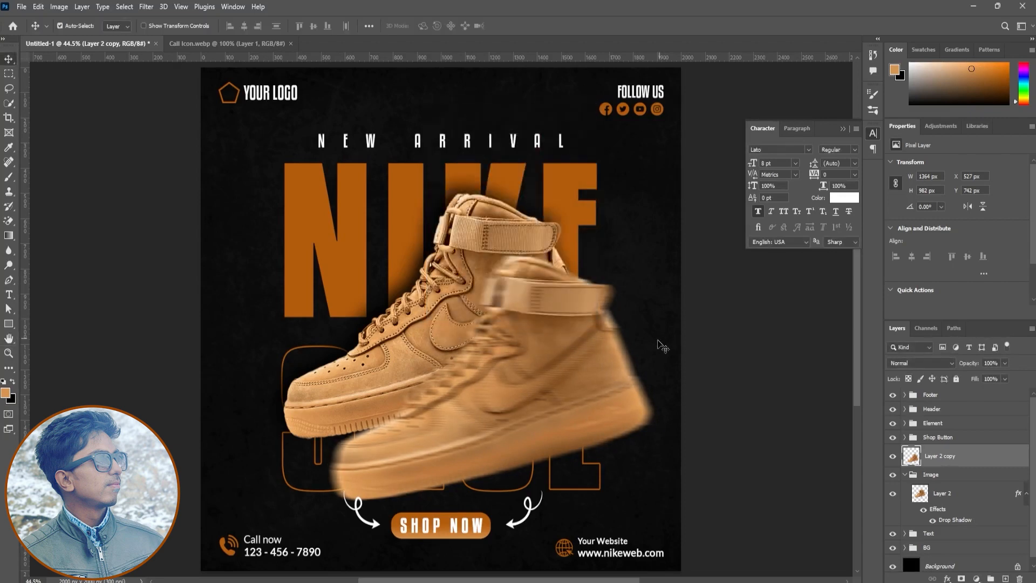
# Shrink and rotate the blurred shoe copy and place it partly off the poster's lower right edge.
pyautogui.hotkey('ctrl', 't')
pyautogui.moveTo(655, 501); pyautogui.dragTo(586, 454)
pyautogui.moveTo(529, 402); pyautogui.dragTo(699, 444)
pyautogui.moveTo(773, 441); pyautogui.dragTo(767, 458)
pyautogui.moveTo(672, 433); pyautogui.dragTo(684, 457)
pyautogui.moveTo(770, 472); pyautogui.dragTo(212, 242)
pyautogui.press('Return')
# Duplicate the small blurred shoe, flip it horizontally, and place it partly off the poster's upper left edge.
pyautogui.hotkey('ctrl', 'j')
pyautogui.hotkey('ctrl', 't')
pyautogui.rightClick(671, 463)
pyautogui.click(717, 446)
pyautogui.moveTo(286, 253); pyautogui.dragTo(306, 274)
pyautogui.press('Return')
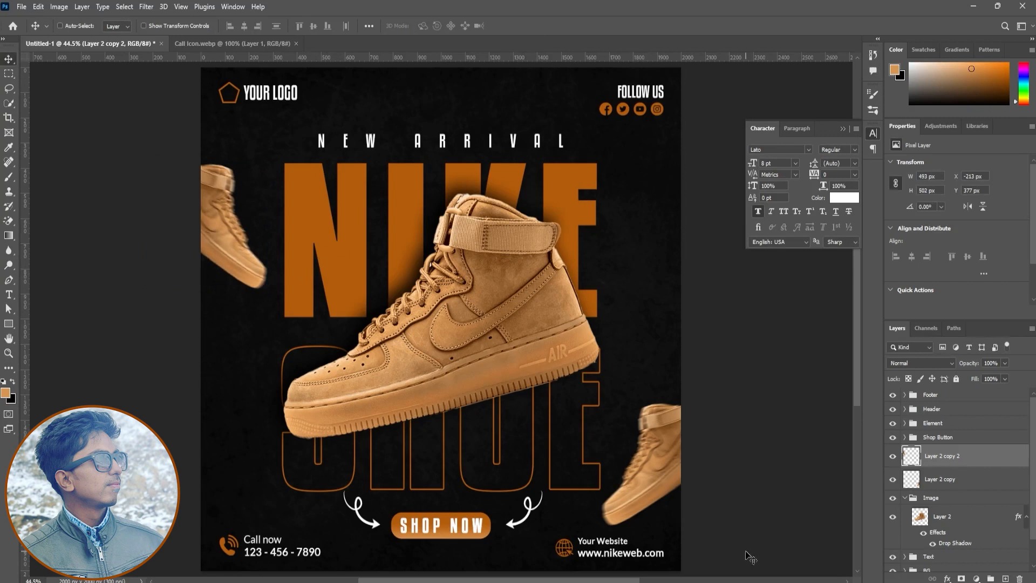
# Collapse the Image group and move both blurred shoe layers into the Element group.
pyautogui.click(9, 280)
pyautogui.keyDown('ctrl'); pyautogui.click(959, 480); pyautogui.keyUp('ctrl')
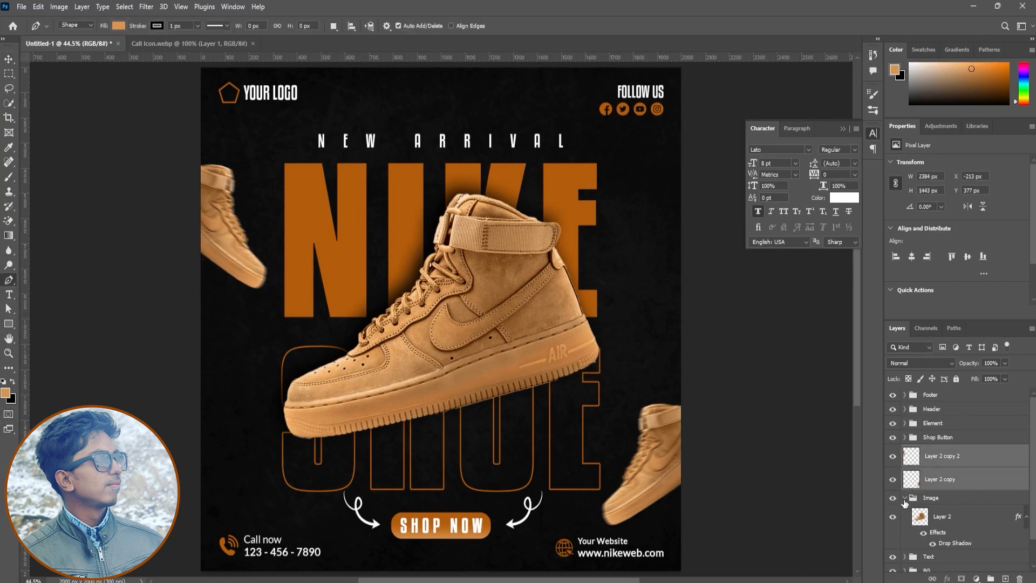
pyautogui.click(904, 498)
pyautogui.moveTo(941, 467); pyautogui.dragTo(932, 423)
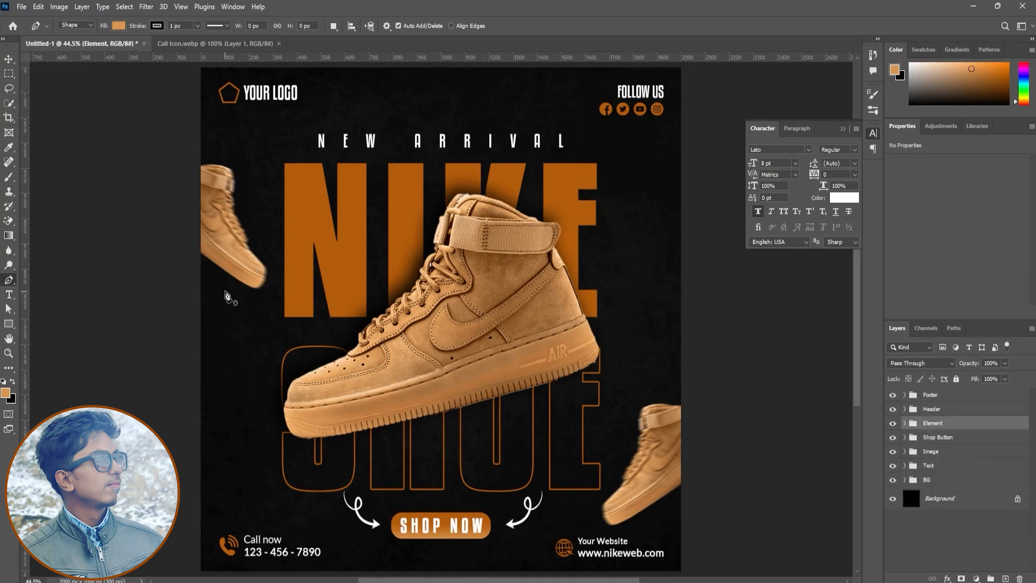
# Draw a vertical Pen line about 914 px tall below the left shoe, with no fill and a 2 px light orange stroke.
pyautogui.click(224, 286)
pyautogui.click(225, 517)
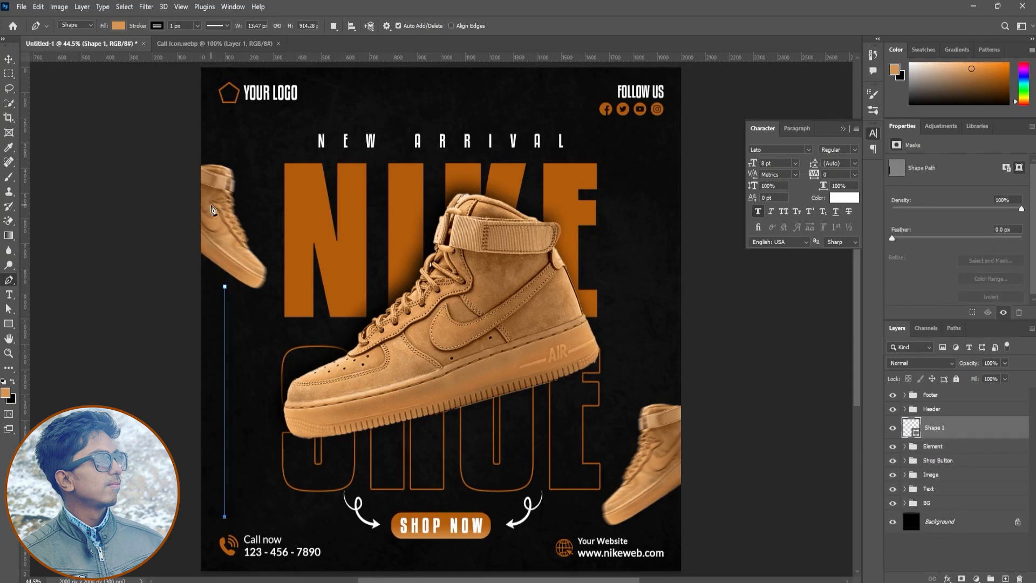
pyautogui.click(118, 26)
pyautogui.click(100, 82)
pyautogui.click(119, 26)
pyautogui.click(55, 47)
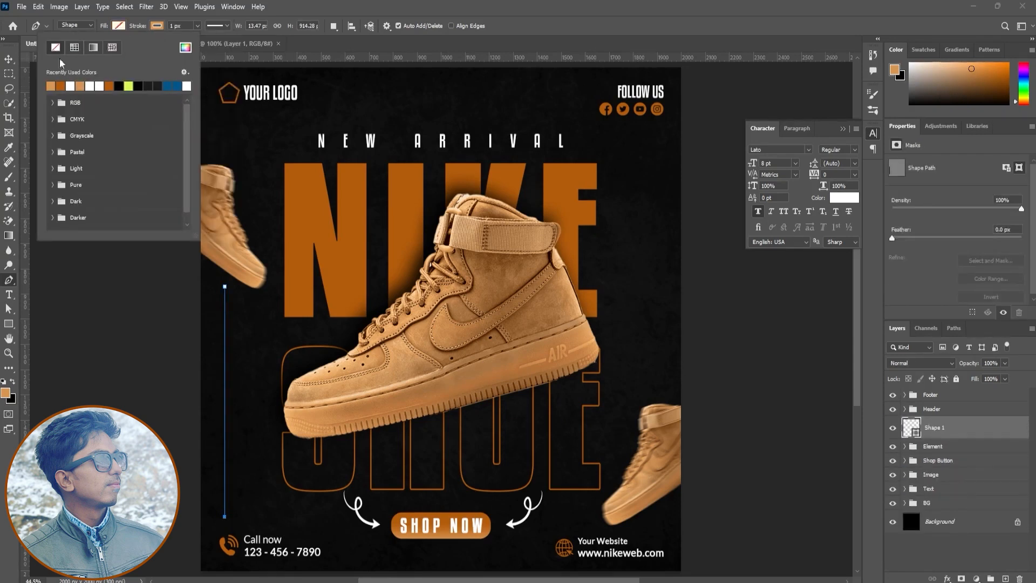
pyautogui.click(183, 25)
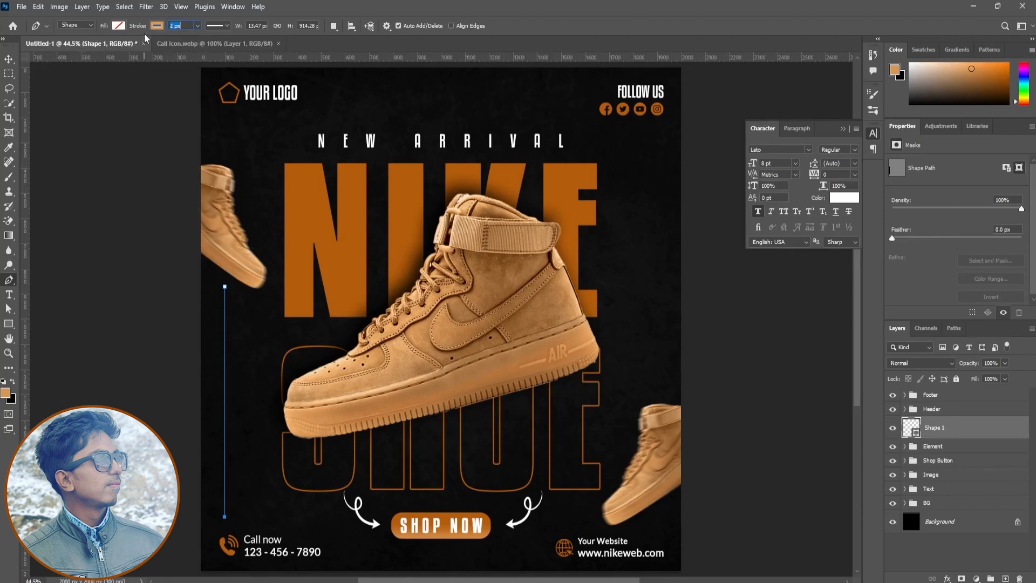
pyautogui.press('Return')
# Duplicate the vertical line twice and offset the copies sideways to form three closely spaced parallel lines.
pyautogui.press('v')
pyautogui.hotkey('ctrl', 'j')
pyautogui.moveTo(237, 358); pyautogui.dragTo(264, 364)
pyautogui.hotkey('ctrl', 'j')
pyautogui.hotkey('shift', 'Left')
pyautogui.hotkey('shift', 'Left')
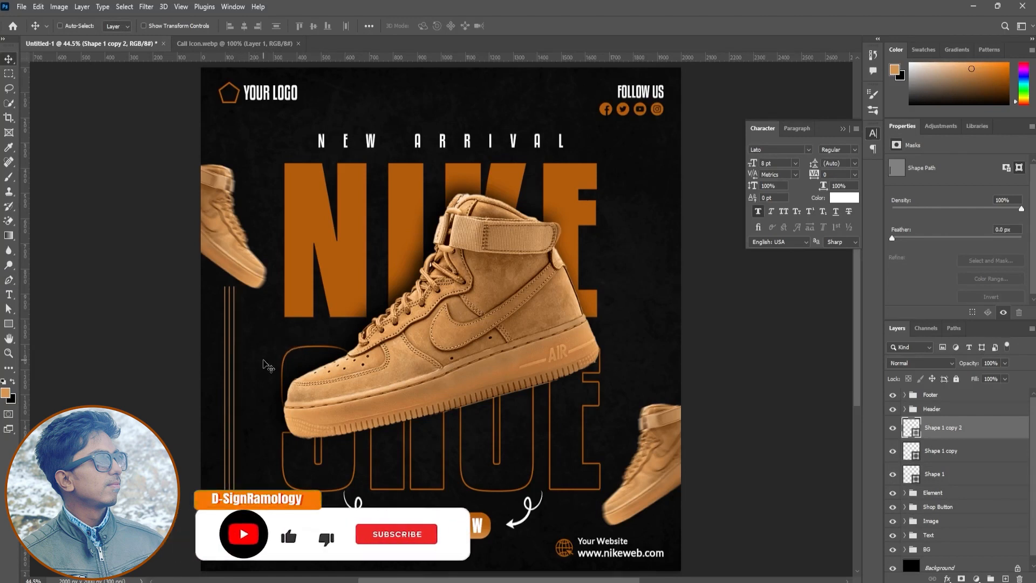
# Shorten the second and third lines from their upper ends so the three lines form a stepped edge.
pyautogui.keyDown('shift'); pyautogui.click(929, 456); pyautogui.keyUp('shift')
pyautogui.hotkey('ctrl', 't')
pyautogui.moveTo(233, 286); pyautogui.dragTo(232, 295)
pyautogui.press('Return')
pyautogui.click(954, 434)
pyautogui.hotkey('ctrl', 't')
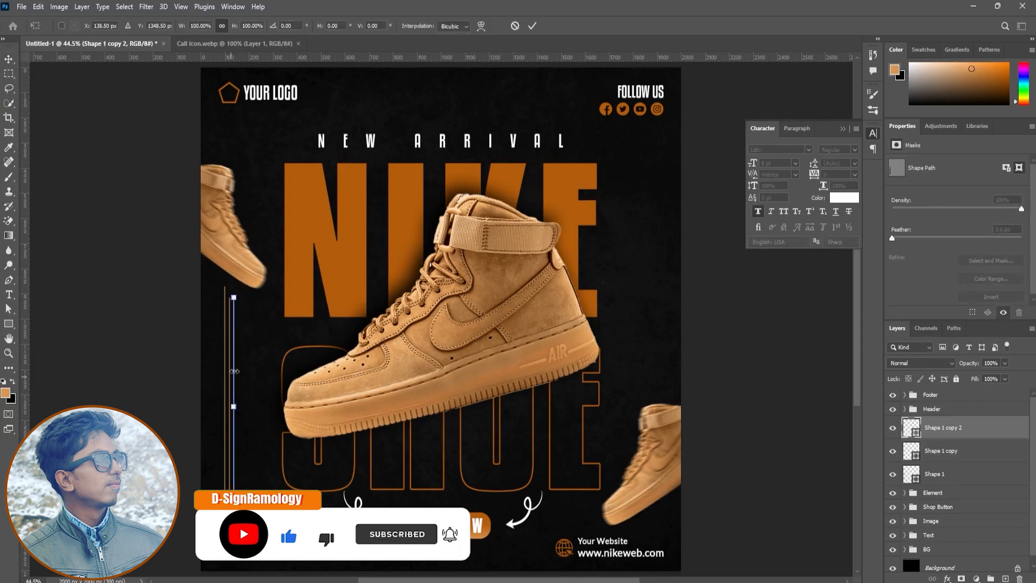
pyautogui.moveTo(233, 298); pyautogui.dragTo(233, 315)
pyautogui.press('Return')
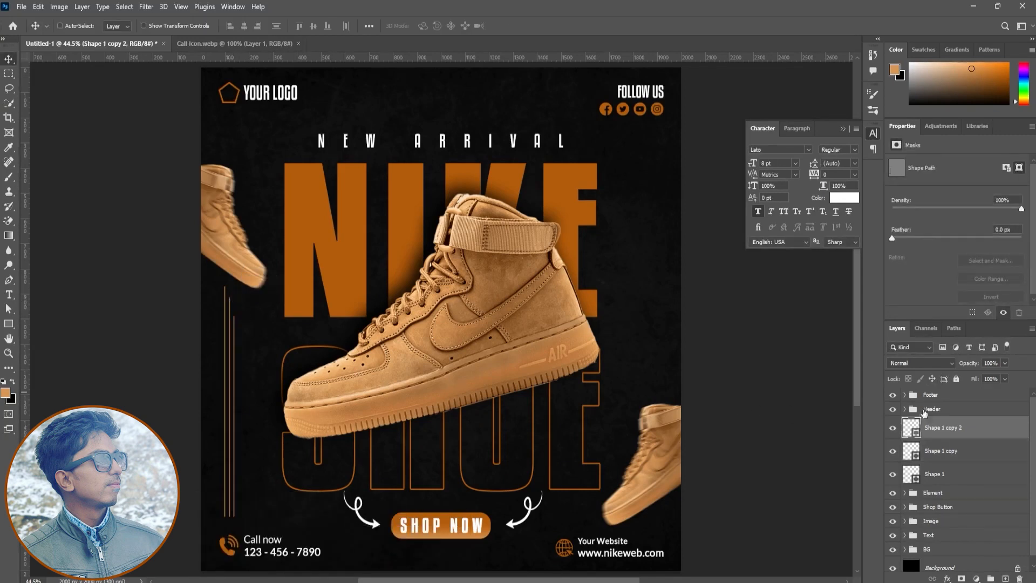
# Flip the three lines together vertically so the stepped ends face down.
pyautogui.keyDown('shift'); pyautogui.click(943, 450); pyautogui.keyUp('shift')
pyautogui.keyDown('shift'); pyautogui.click(938, 473); pyautogui.keyUp('shift')
pyautogui.hotkey('ctrl', 't')
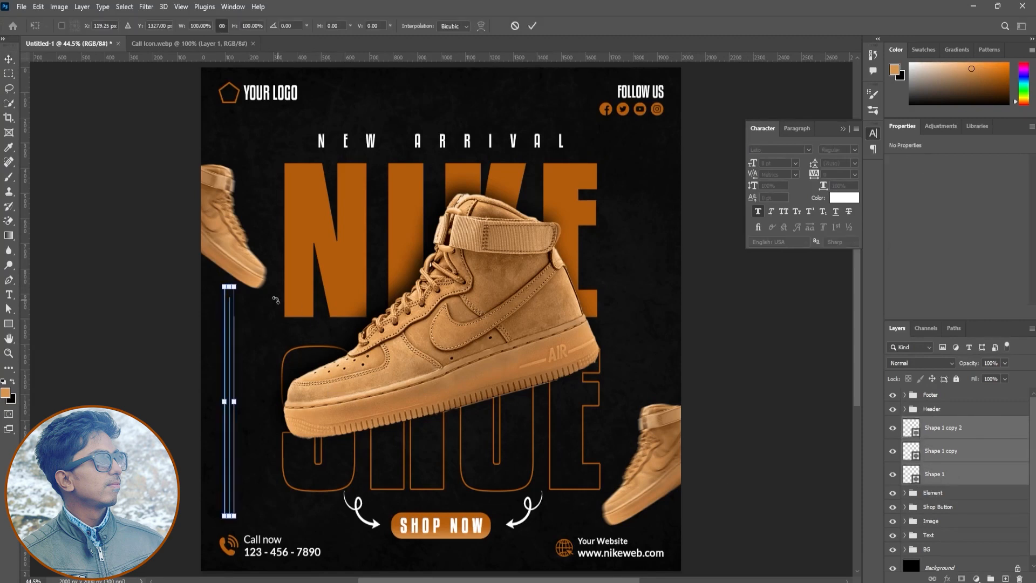
pyautogui.rightClick(233, 368)
pyautogui.click(303, 368)
pyautogui.press('Return')
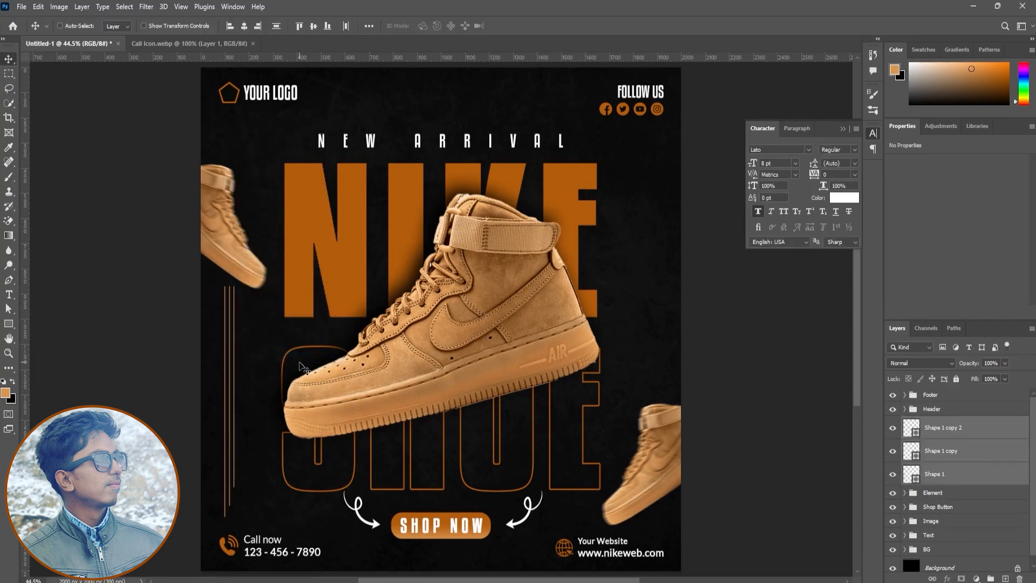
# Shift the three lines up behind the left shoe and move them into the Element group beneath the shoe layers.
pyautogui.moveTo(268, 409); pyautogui.dragTo(269, 383)
pyautogui.click(904, 493)
pyautogui.moveTo(954, 477); pyautogui.dragTo(958, 547)
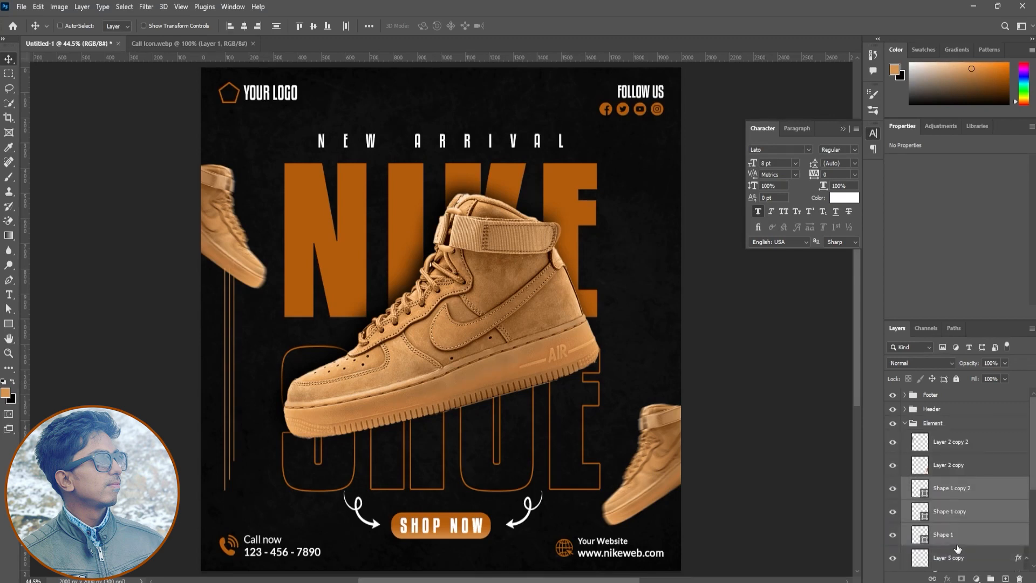
# Duplicate the three lines, rotate the copies 180°, and place them along the poster's right edge above the small shoe.
pyautogui.hotkey('ctrl', 'j')
pyautogui.hotkey('ctrl', 't')
pyautogui.moveTo(307, 241); pyautogui.dragTo(188, 459)
pyautogui.click(532, 25)
pyautogui.moveTo(399, 377); pyautogui.dragTo(776, 336)
# Close the Character panel, collapse the Element group, and deselect all layers.
pyautogui.click(842, 135)
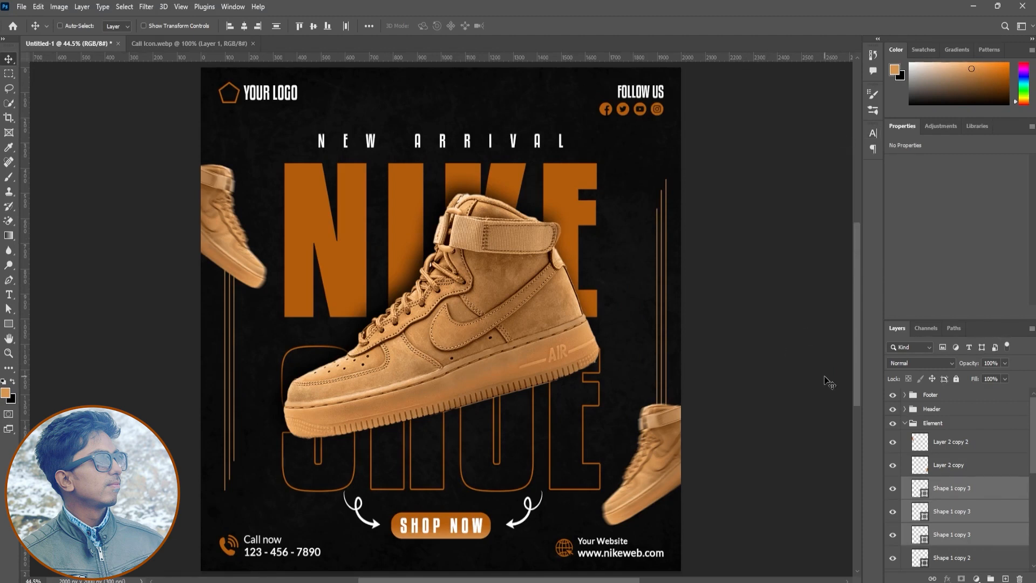
pyautogui.click(904, 423)
pyautogui.click(906, 512)
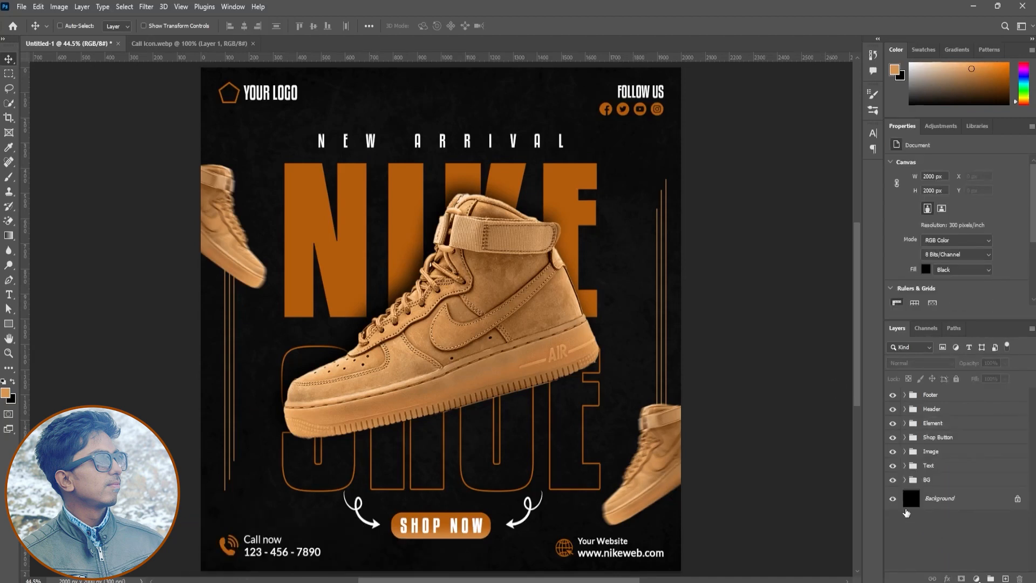